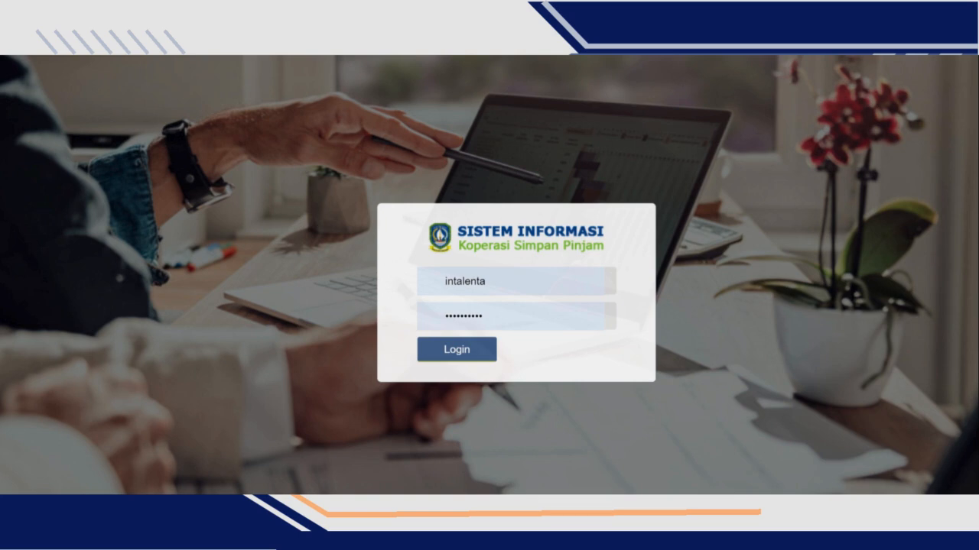
# - Log in with the account's username and password and look over the dashboard charts
pyautogui.press('BackSpace')
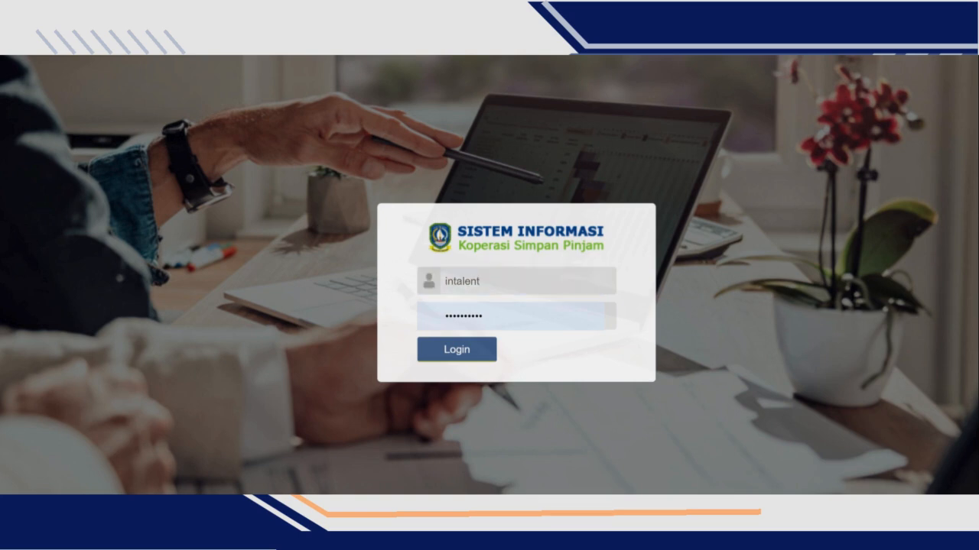
pyautogui.press('BackSpace')
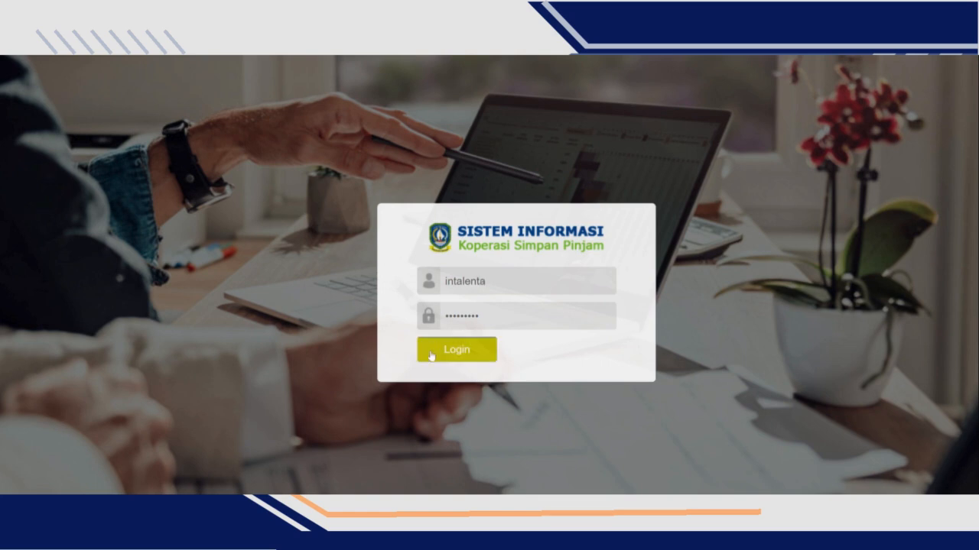
pyautogui.click(465, 353)
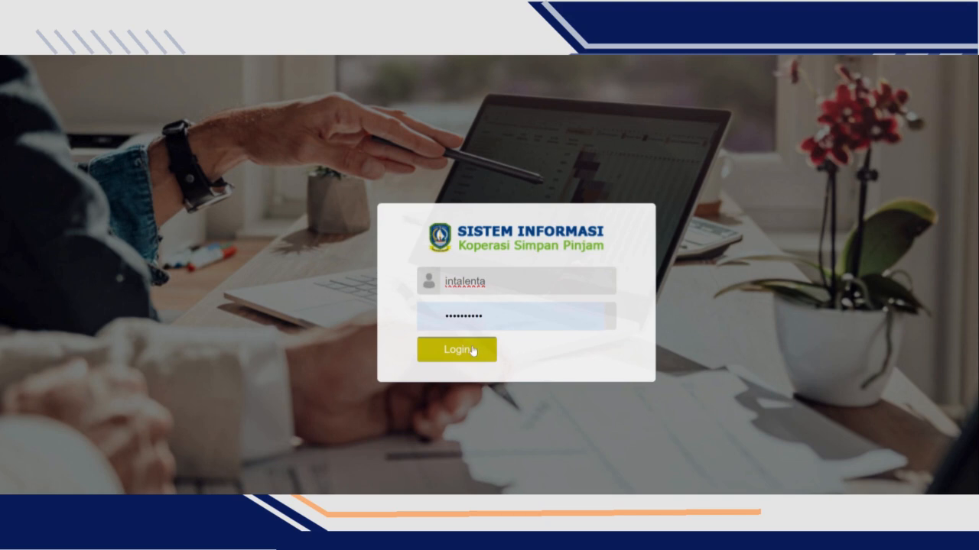
pyautogui.click(459, 354)
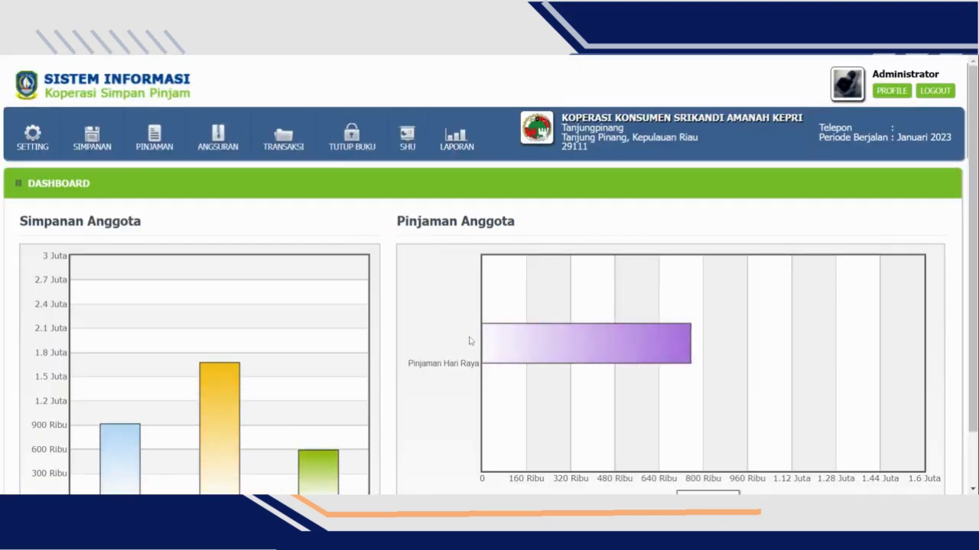
pyautogui.scroll(-1, 508, 325)
pyautogui.scroll(1, 509, 329)
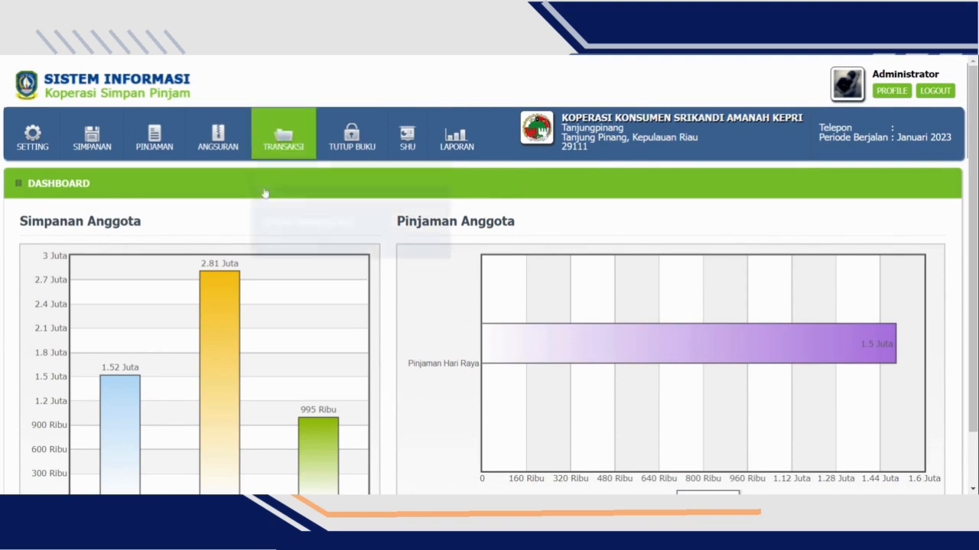
# - Open the cooperative data form, go through its name, running period, address, city, postal code and phone fields, and save it
pyautogui.moveTo(27, 144)
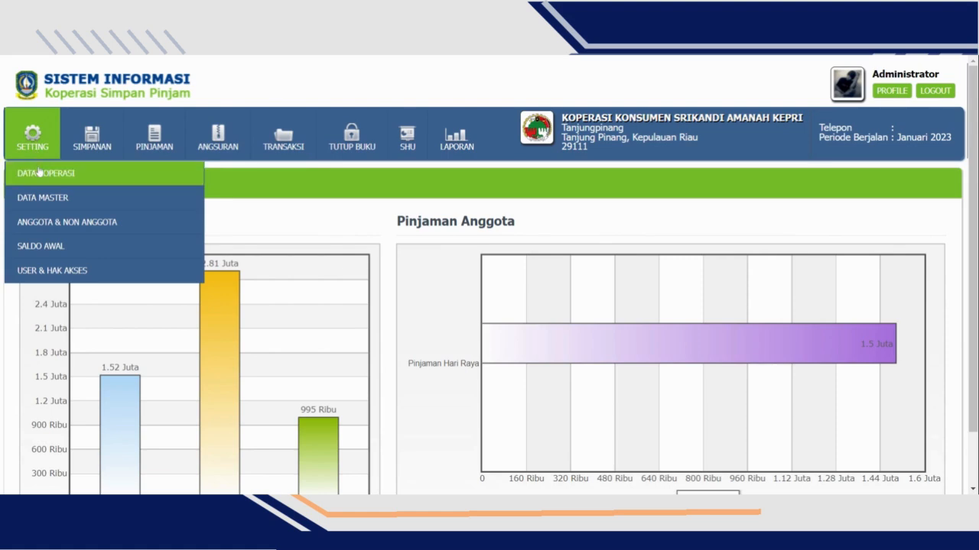
pyautogui.click(38, 170)
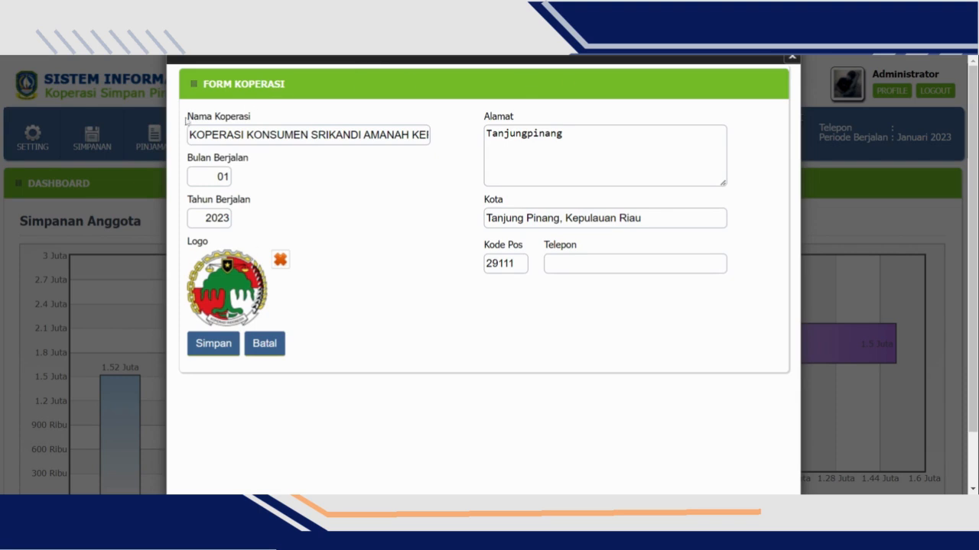
pyautogui.moveTo(254, 135); pyautogui.dragTo(455, 138)
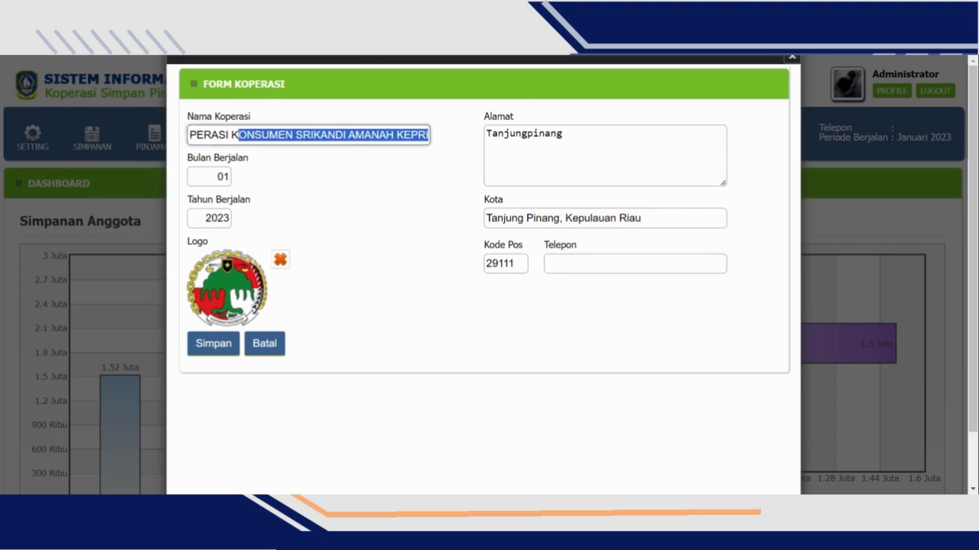
pyautogui.click(225, 152)
pyautogui.doubleClick(222, 177)
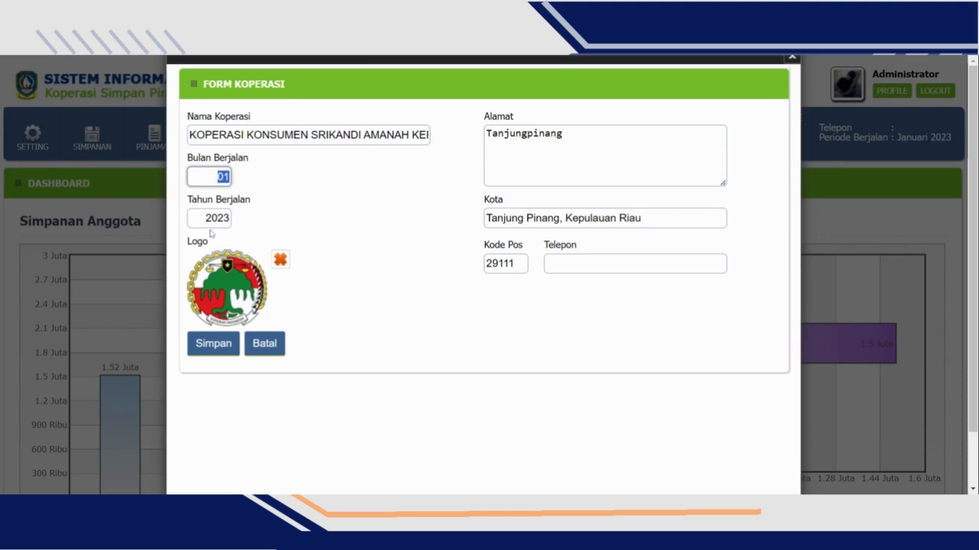
pyautogui.press('Tab')
pyautogui.hotkey('shift', 'Tab')
pyautogui.moveTo(575, 137); pyautogui.dragTo(380, 164)
pyautogui.press('Tab')
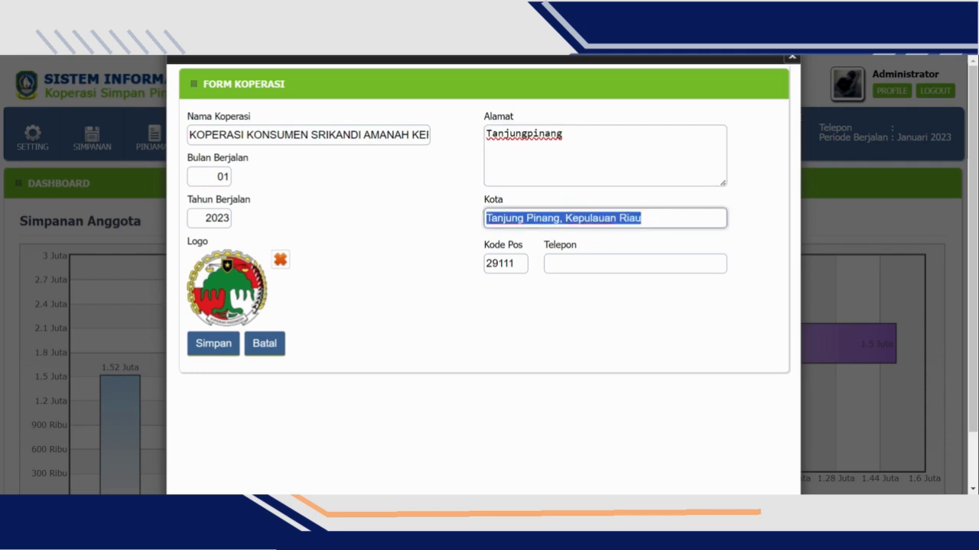
pyautogui.press('Tab')
pyautogui.press('Tab')
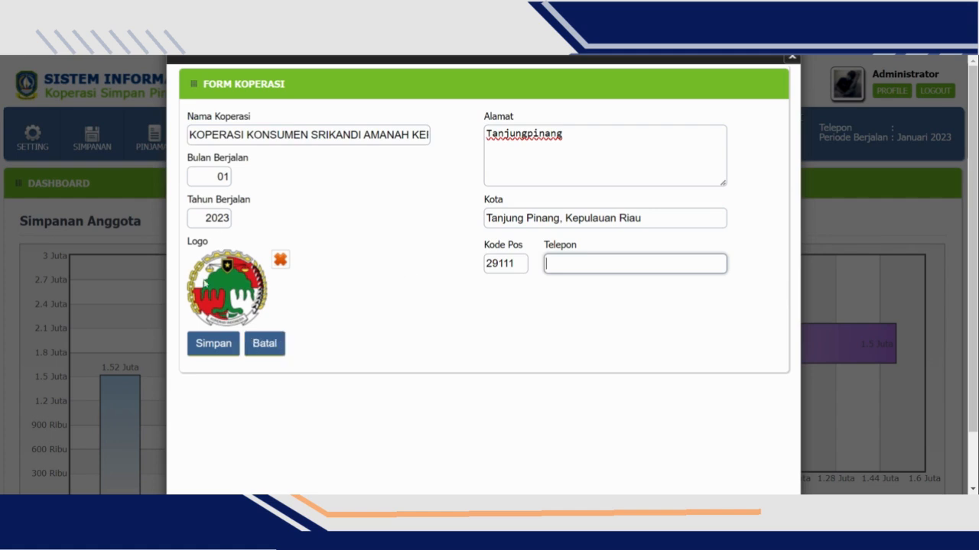
pyautogui.click(222, 346)
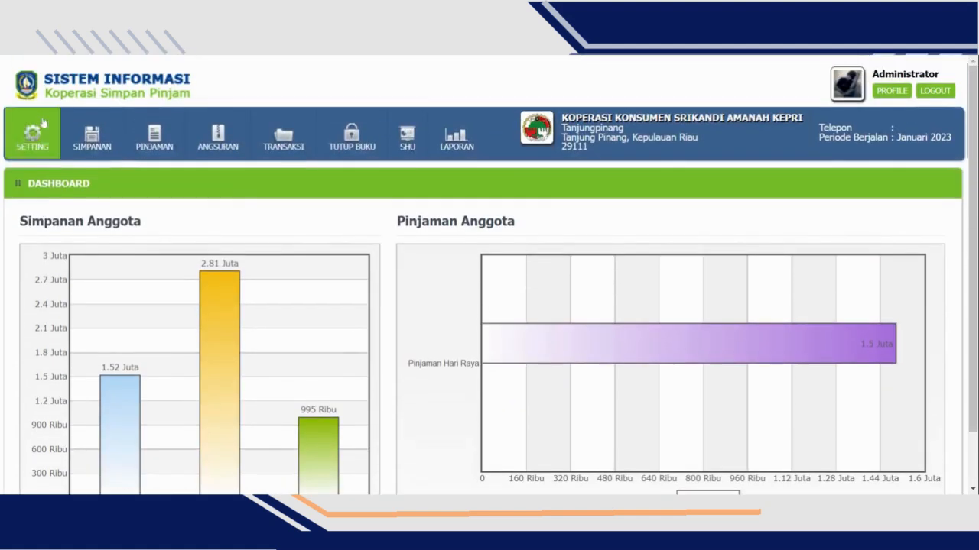
# - Open the region list (Daftar Wilayah) from the master data and look it over
pyautogui.click(28, 148)
pyautogui.moveTo(44, 201)
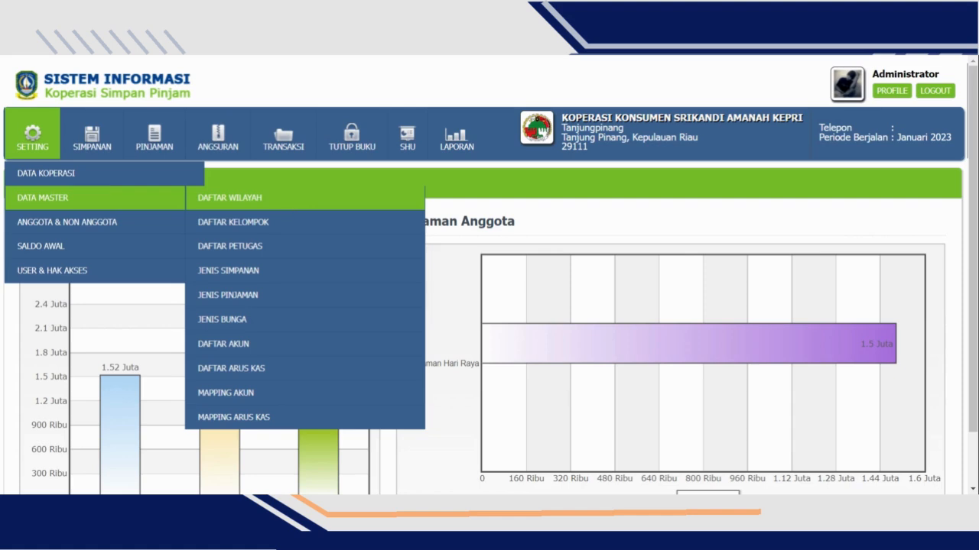
pyautogui.click(289, 207)
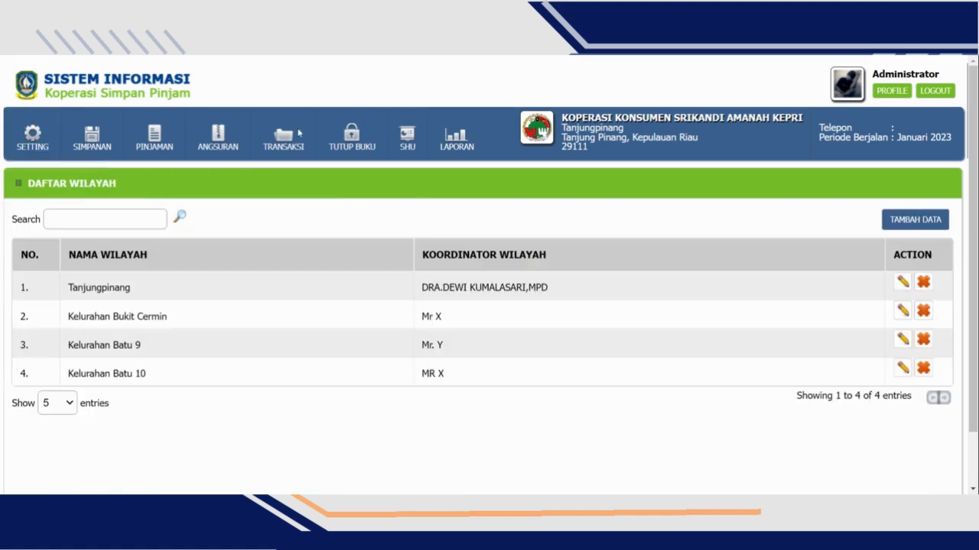
pyautogui.scroll(-2, 183, 231)
pyautogui.scroll(2, 288, 295)
# - Add a region named Kelurahan Batu 9, fill in the coordinator's name, and save the record
pyautogui.click(930, 222)
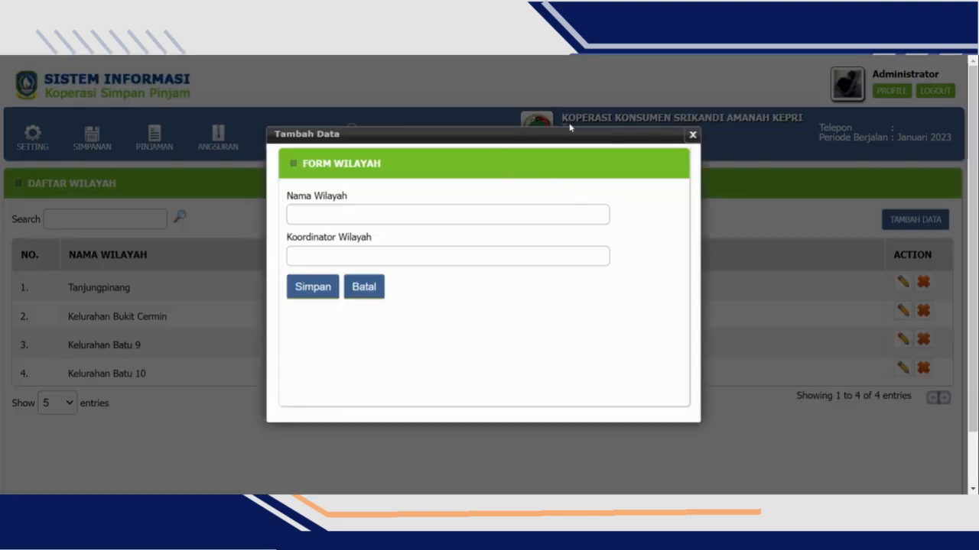
pyautogui.click(447, 215)
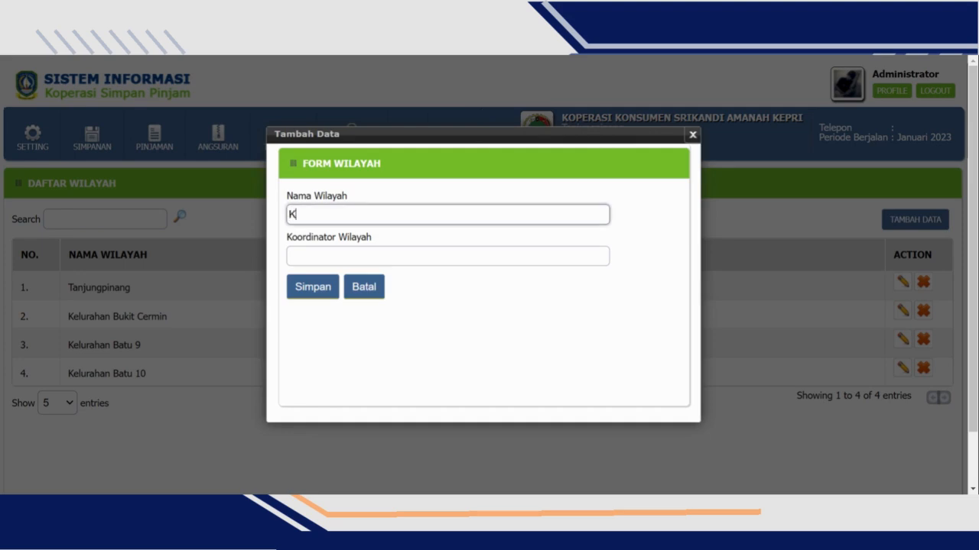
pyautogui.write('Kelurahan Batu 9')
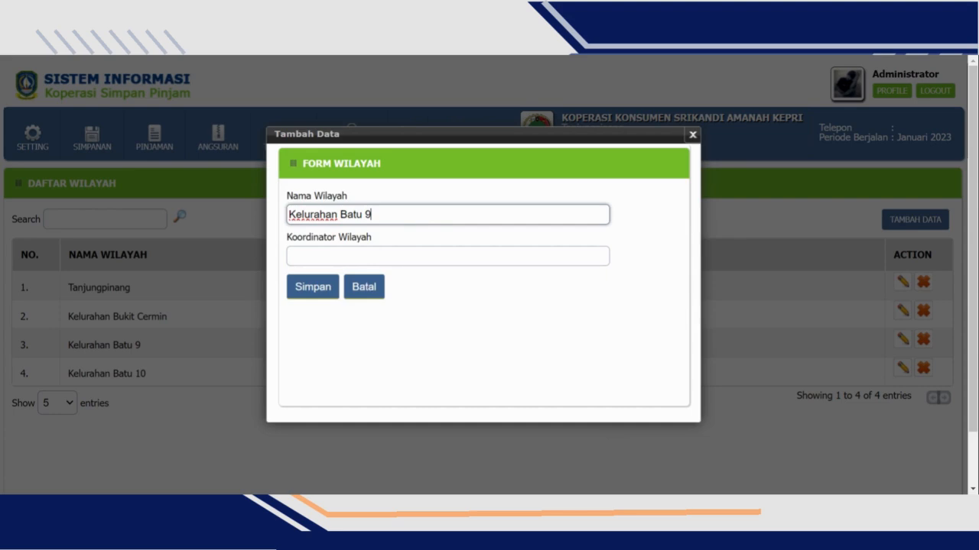
pyautogui.click(290, 257)
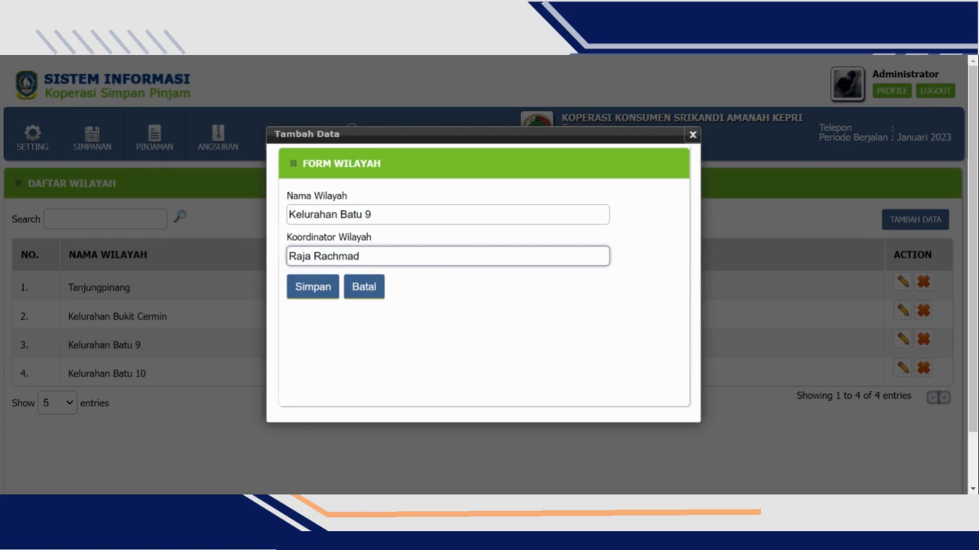
pyautogui.click(322, 293)
pyautogui.scroll(-1, 474, 260)
pyautogui.scroll(1, 475, 258)
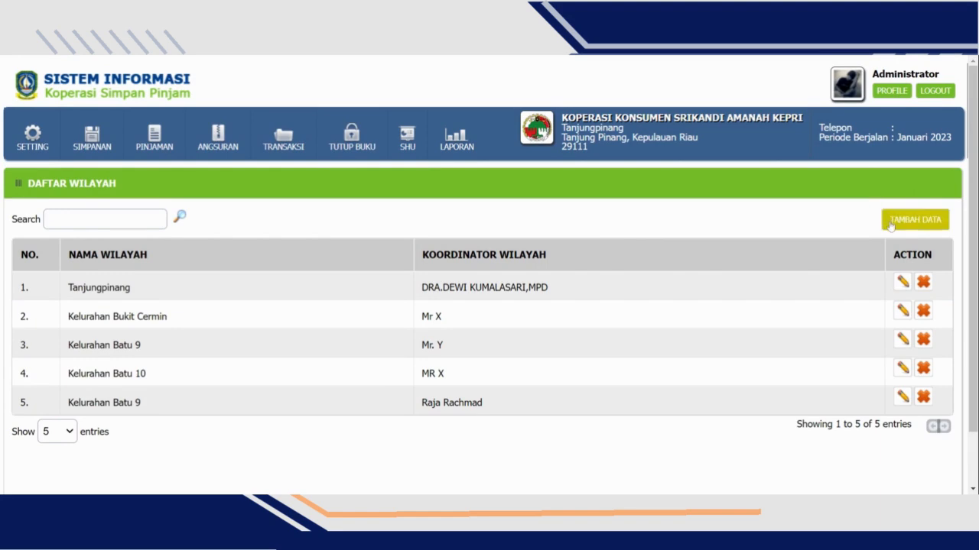
# - Open the group list (Daftar Kelompok) and start a new record with the group name Kelompok Penjahit Batu 9
pyautogui.click(32, 144)
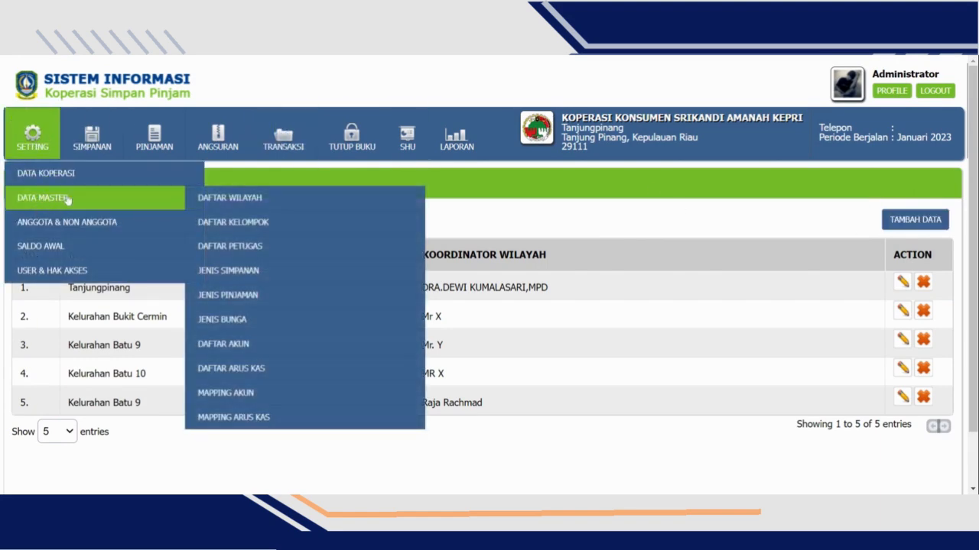
pyautogui.click(240, 223)
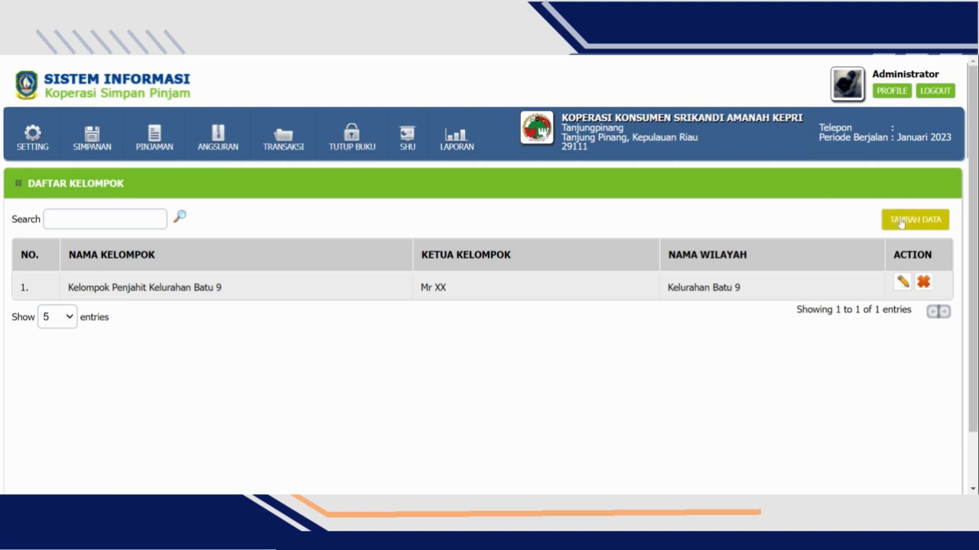
pyautogui.click(931, 221)
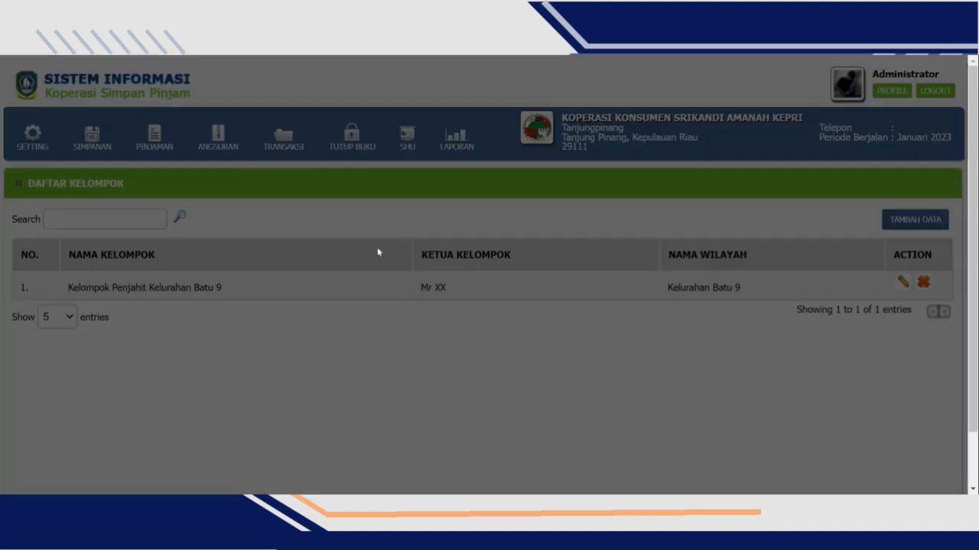
pyautogui.write('Kelompok Penjahit Batu 9')
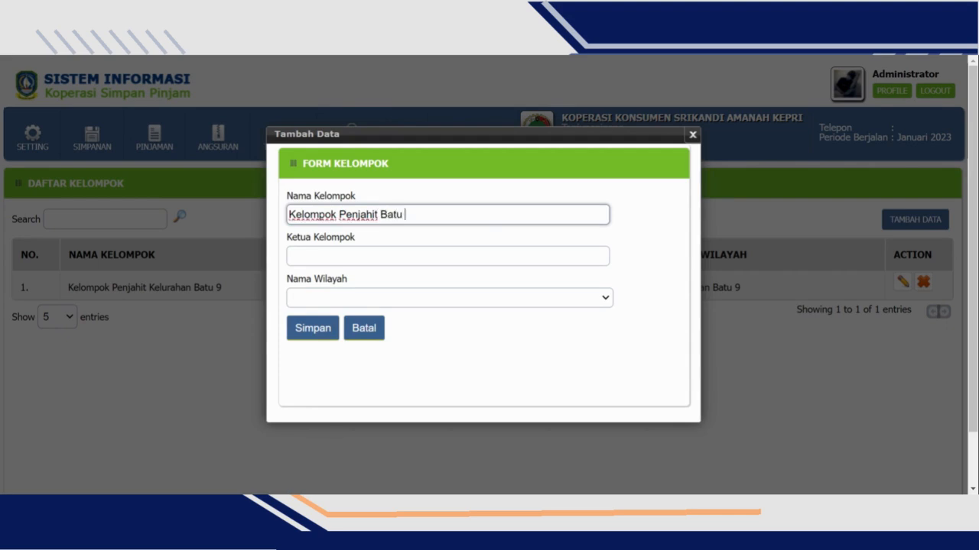
# - Fill in the group leader's name, set the region to Kelurahan Batu 9, and save the group
pyautogui.press('Tab')
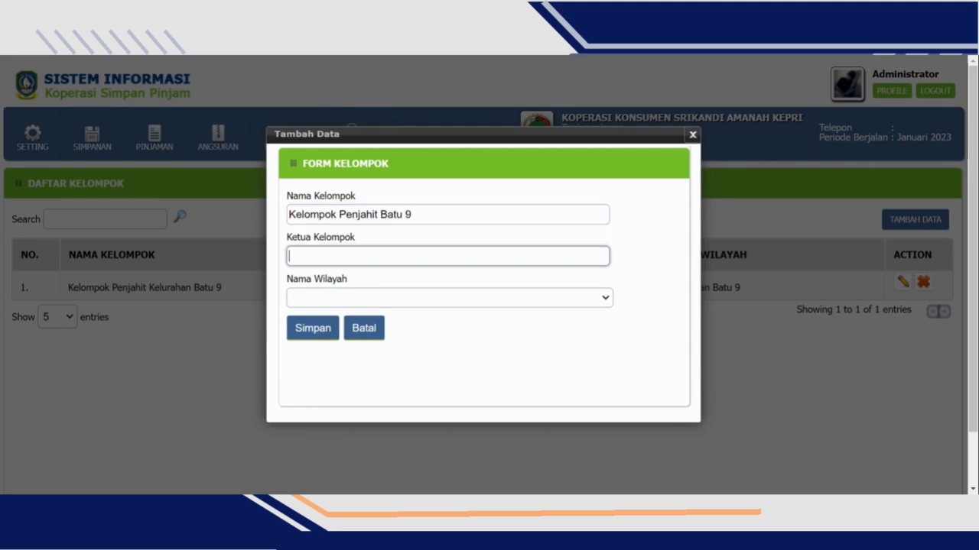
pyautogui.write('Mustakim')
pyautogui.click(380, 299)
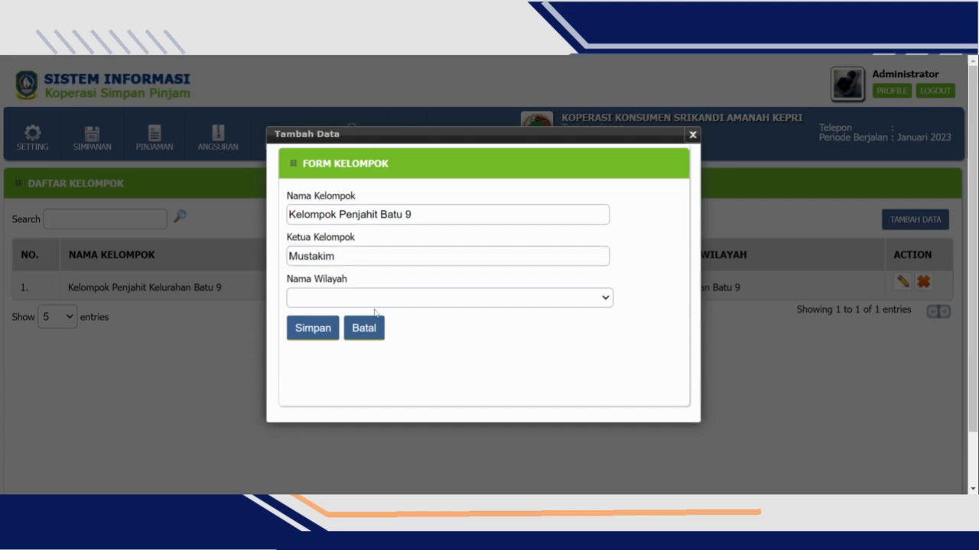
pyautogui.click(331, 327)
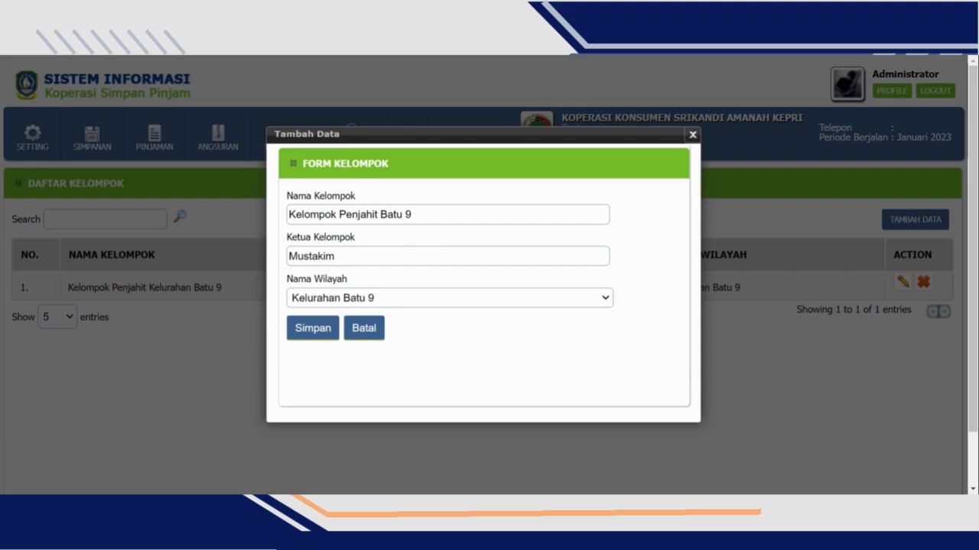
pyautogui.click(329, 331)
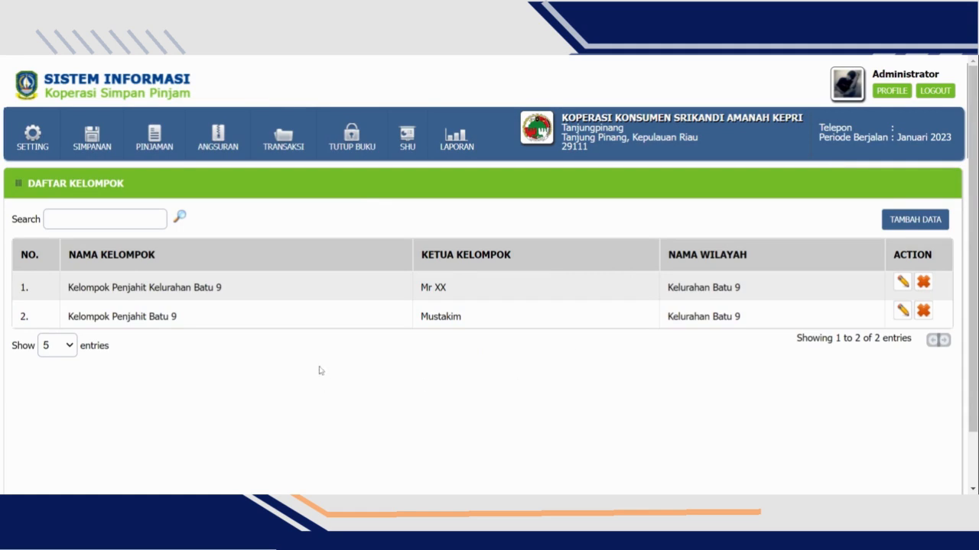
# - Open the officer list (Daftar Petugas) from the master data and look it over
pyautogui.moveTo(25, 140)
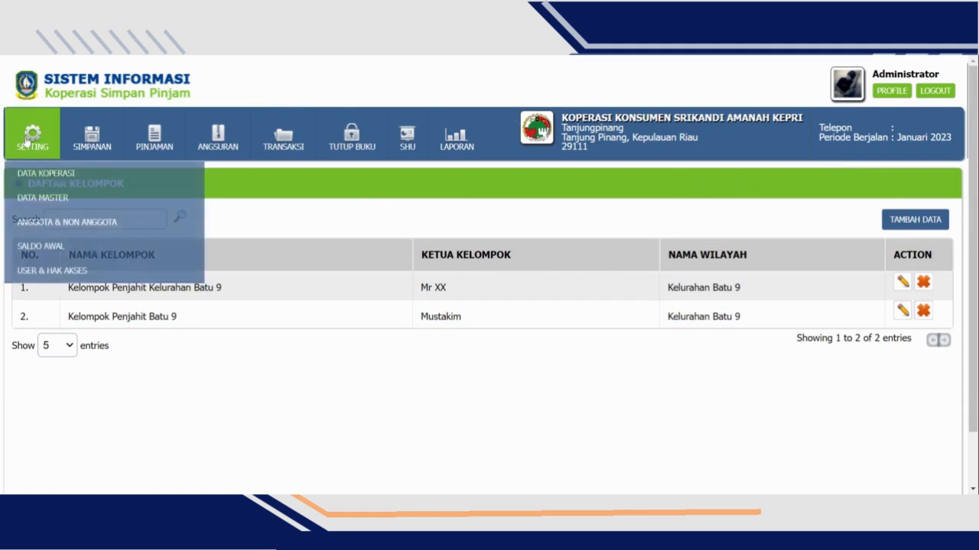
pyautogui.moveTo(59, 205)
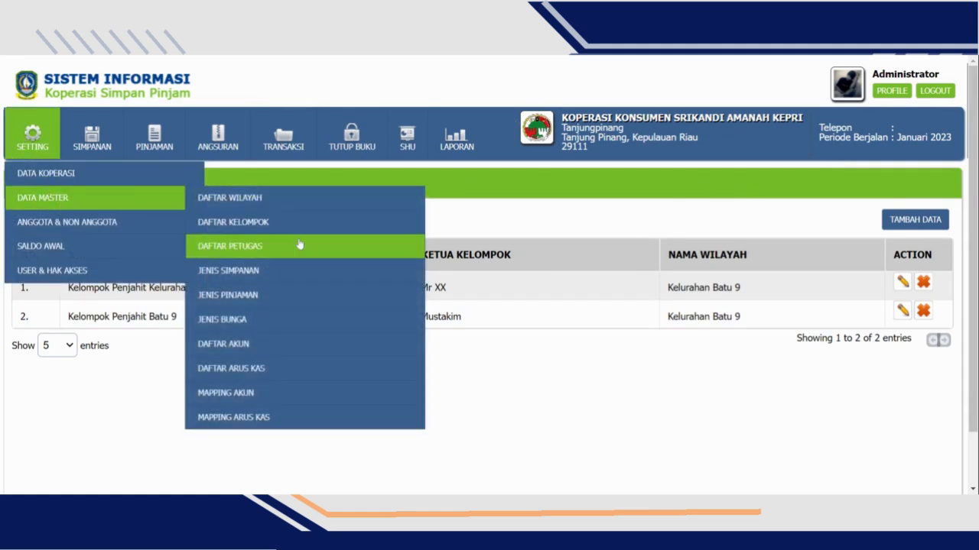
pyautogui.click(299, 245)
pyautogui.scroll(-1, 313, 204)
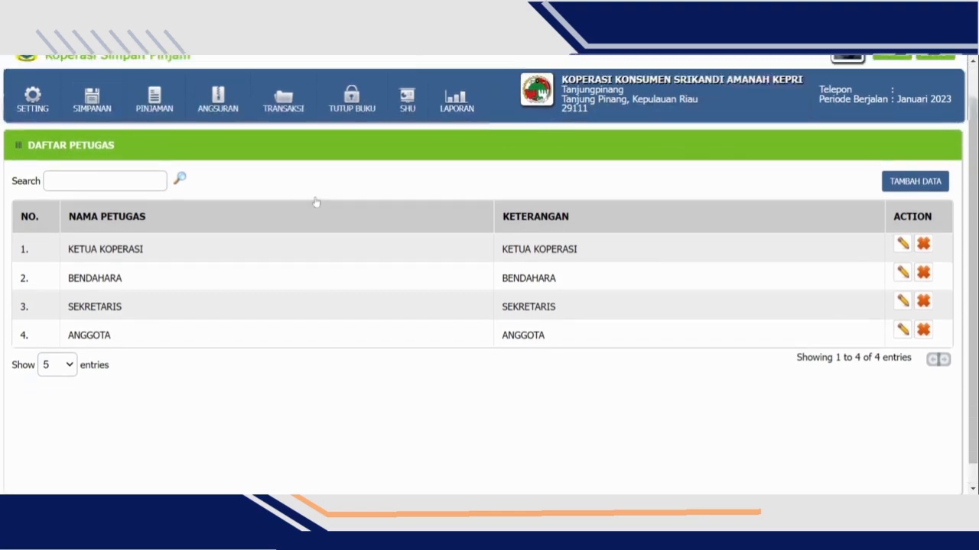
pyautogui.scroll(1, 313, 203)
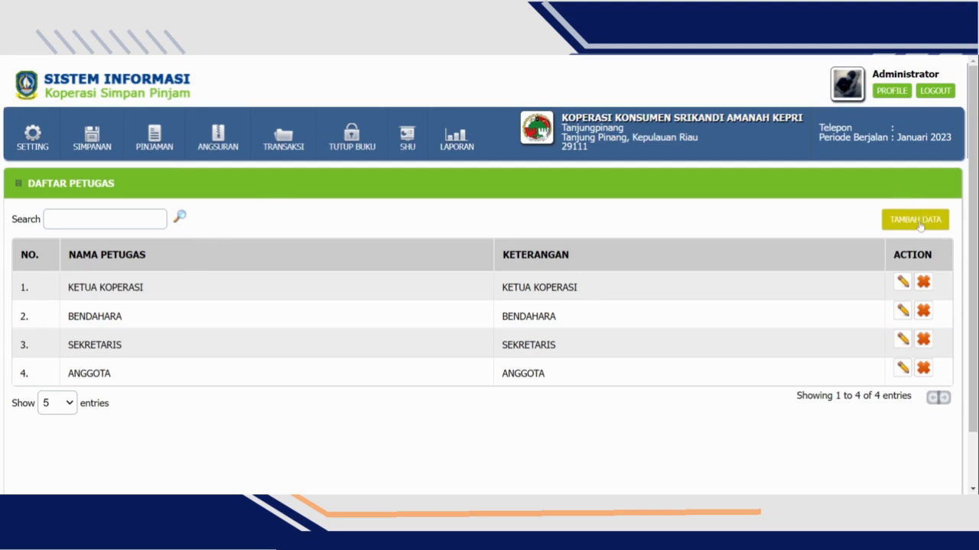
# - Add an officer entry named Wakil Ketua with the description Wakil Ketua and save it
pyautogui.click(920, 226)
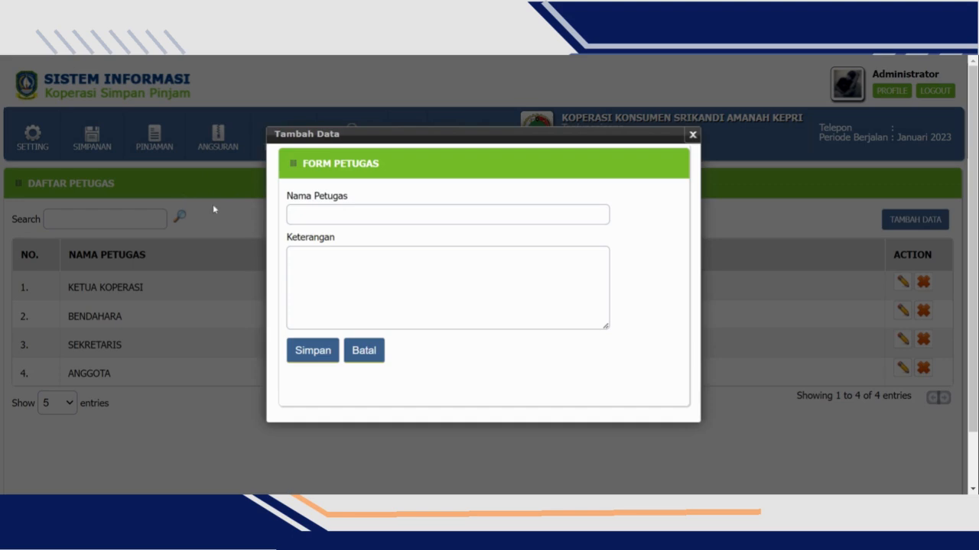
pyautogui.click(342, 208)
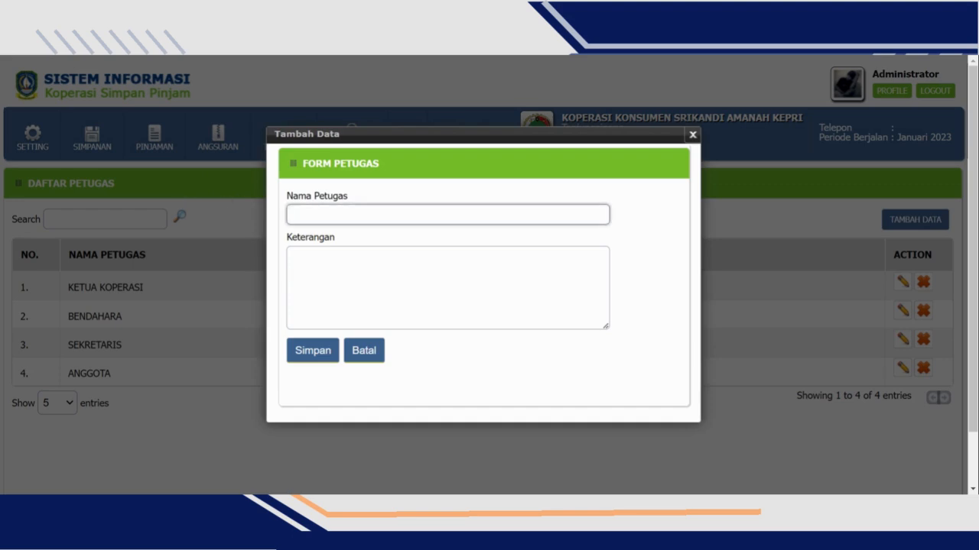
pyautogui.write('Wakil Ketua')
pyautogui.press('Tab')
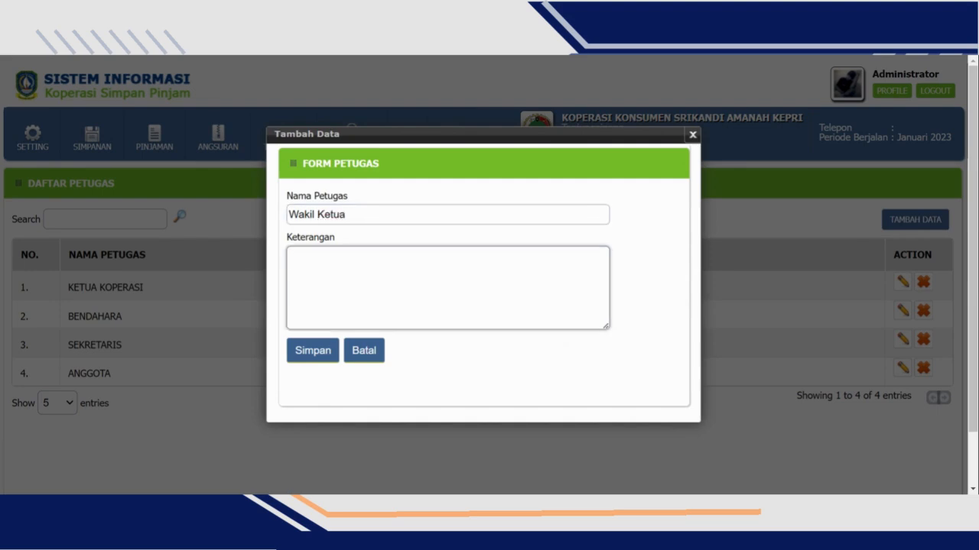
pyautogui.write('Wakil Ketua')
pyautogui.click(316, 358)
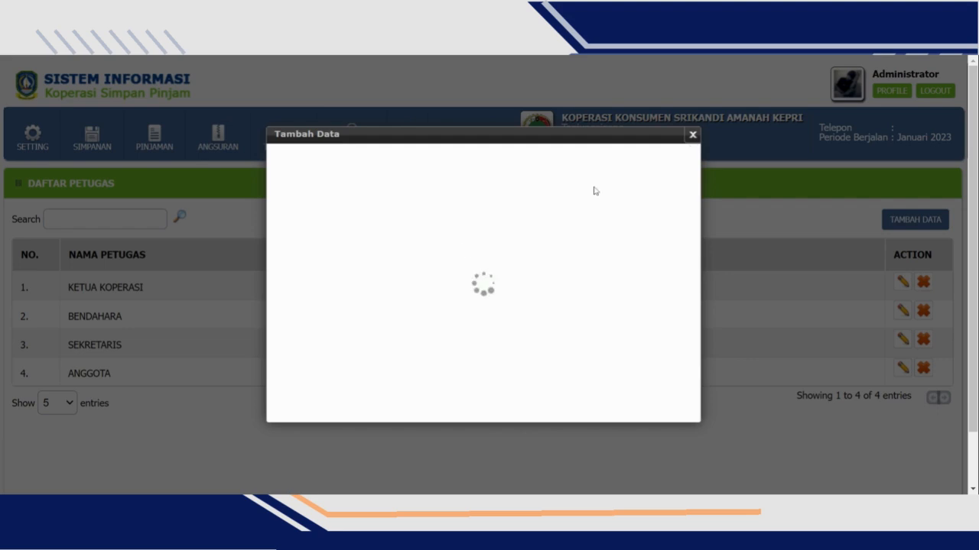
# - Open the savings type list (Jenis Simpanan) from the master data, view its blank entry form and close it without saving
pyautogui.scroll(-1, 376, 290)
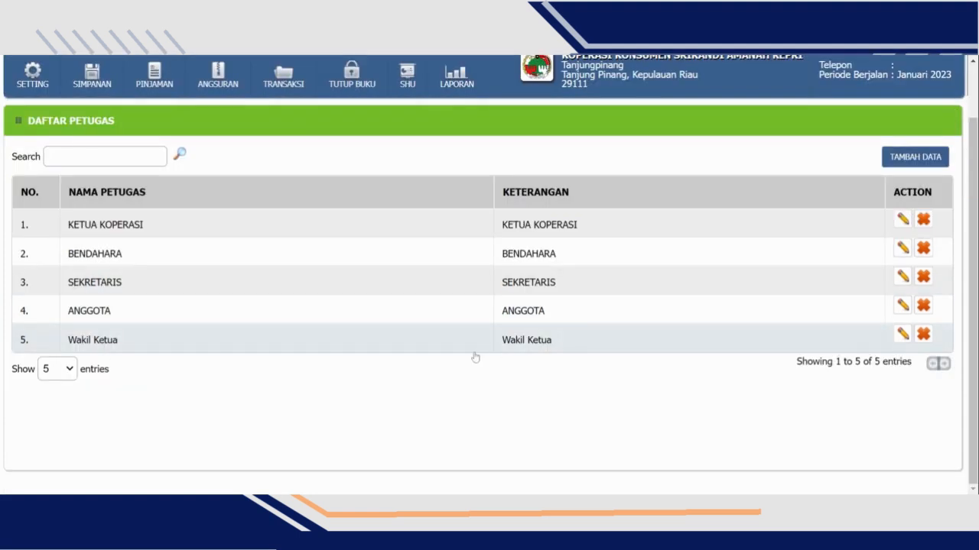
pyautogui.scroll(2, 137, 252)
pyautogui.click(32, 150)
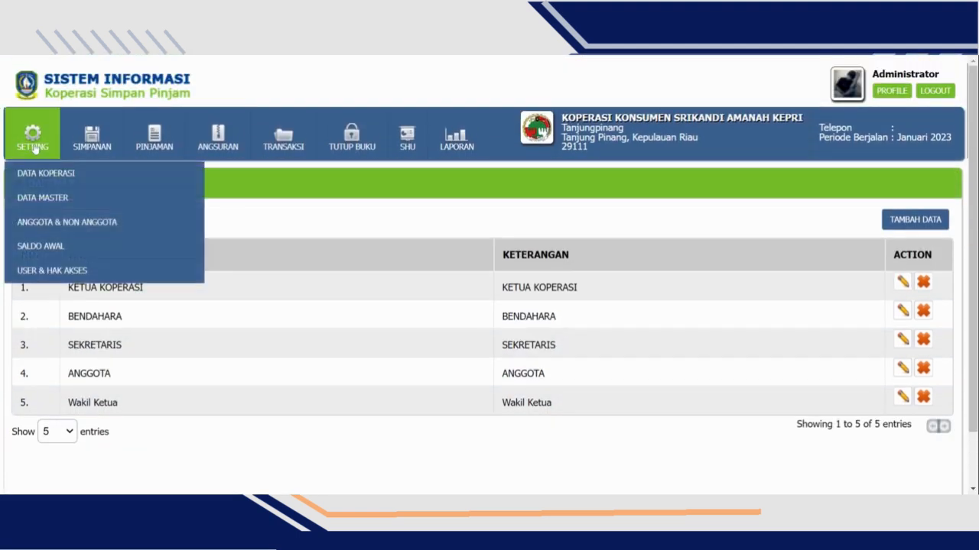
pyautogui.moveTo(153, 201)
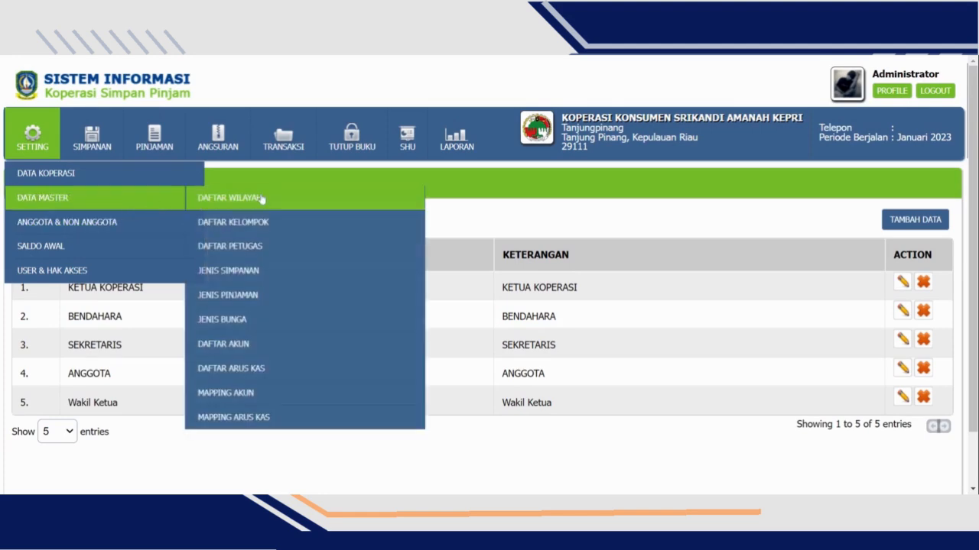
pyautogui.click(265, 271)
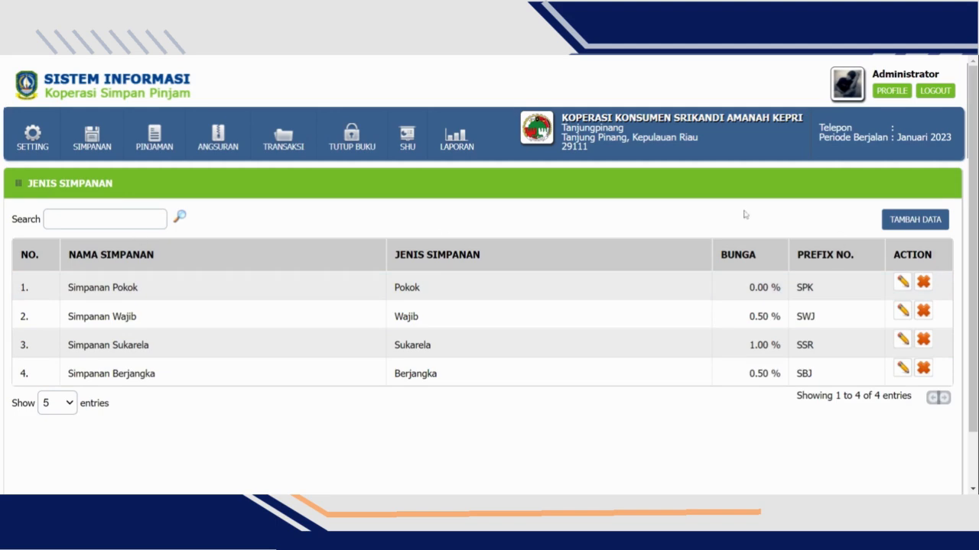
pyautogui.click(909, 228)
pyautogui.click(448, 195)
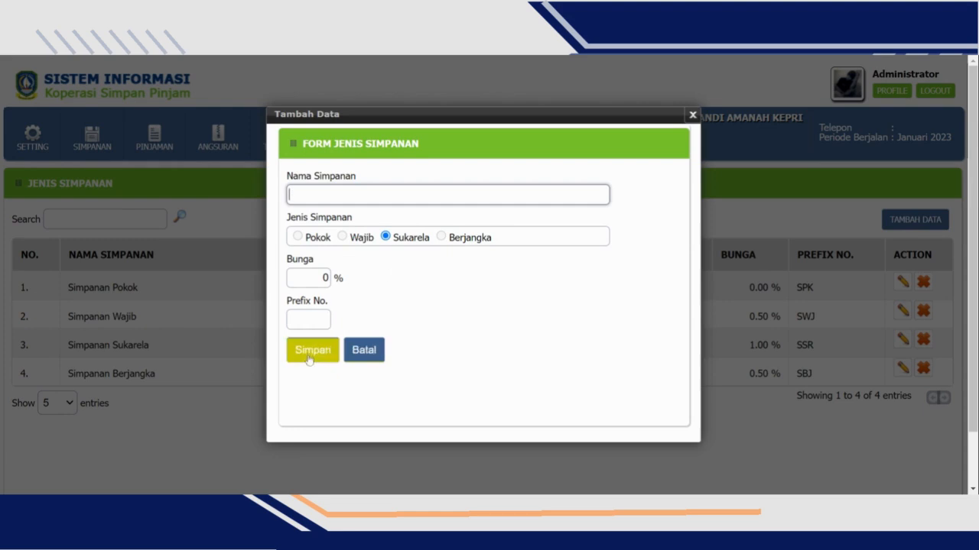
pyautogui.click(362, 351)
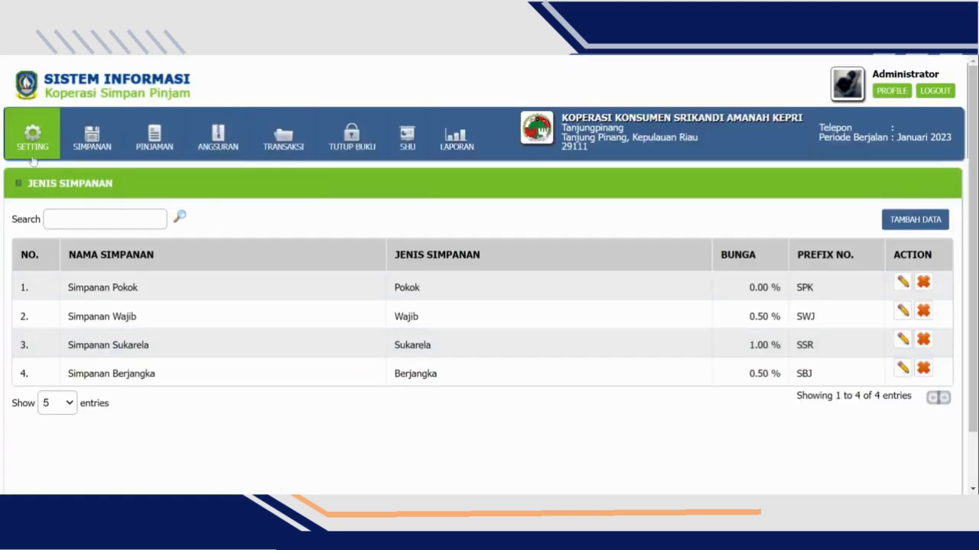
# - Open the loan type list (Jenis Pinjaman) from the master data, view its blank entry form and close it without saving
pyautogui.moveTo(32, 142)
pyautogui.moveTo(38, 203)
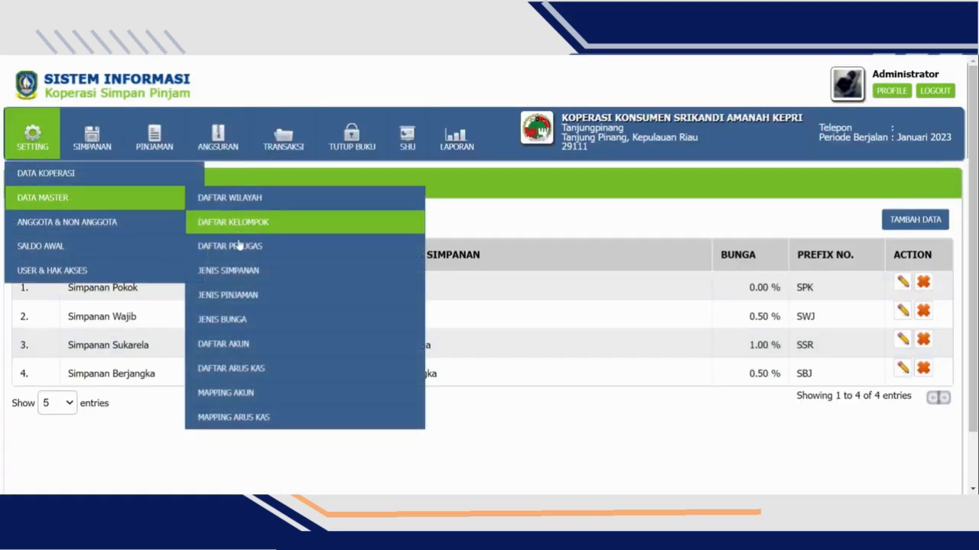
pyautogui.click(252, 305)
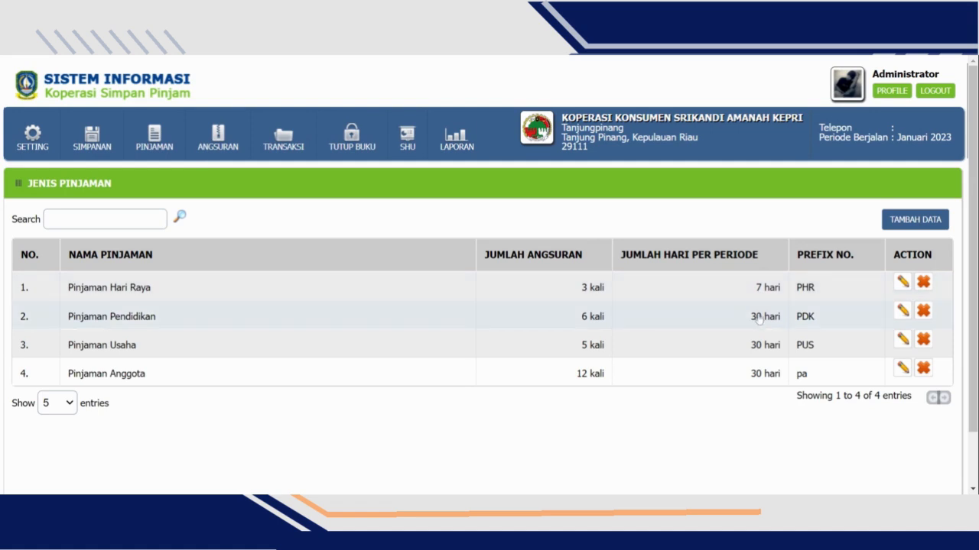
pyautogui.click(930, 225)
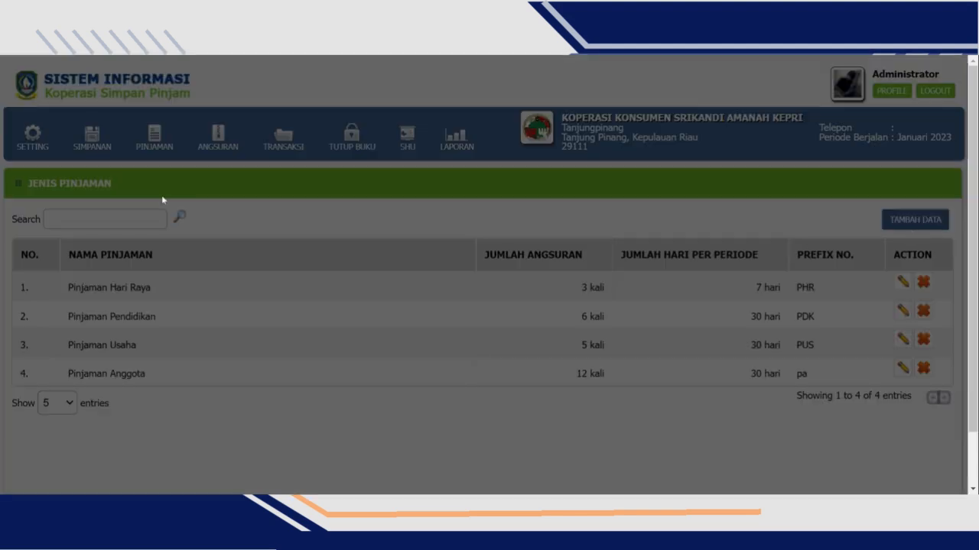
pyautogui.click(447, 195)
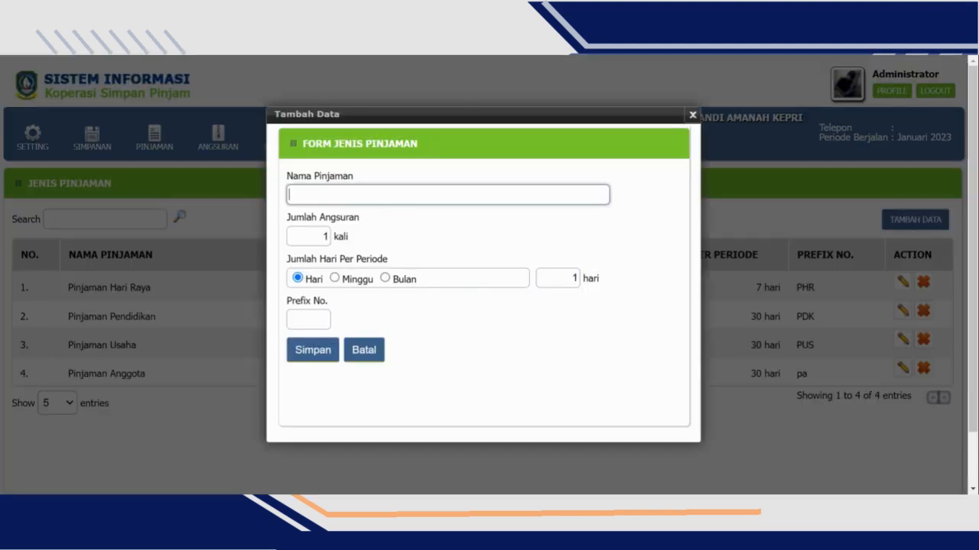
pyautogui.press('Tab')
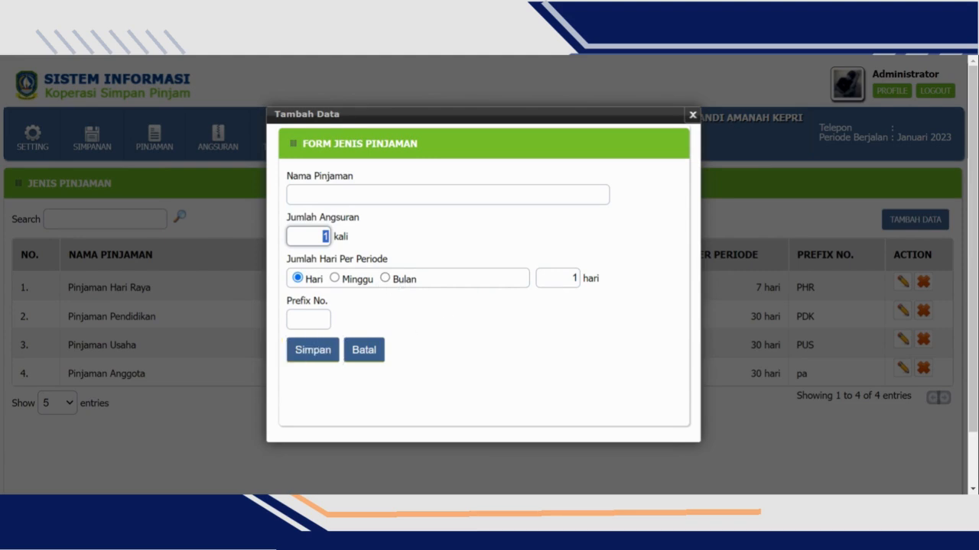
pyautogui.click(365, 351)
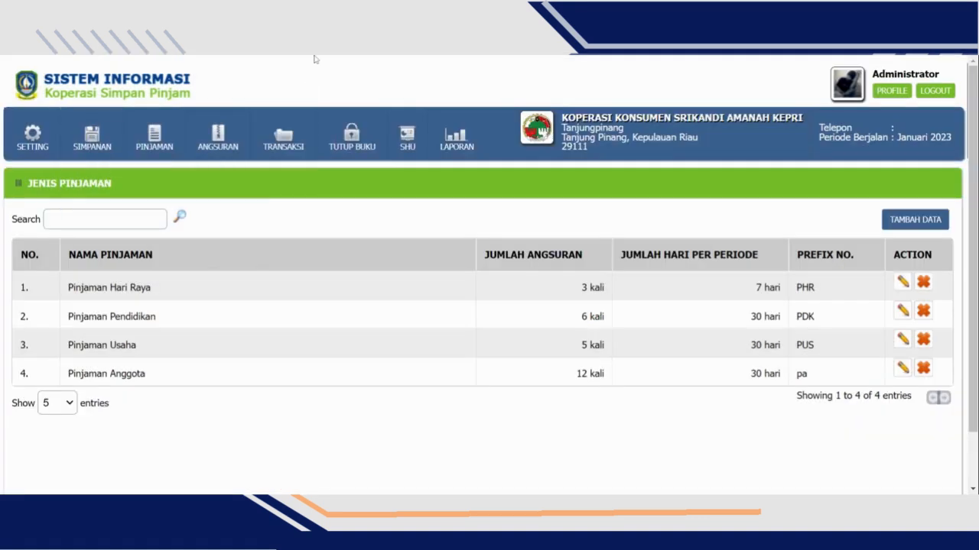
# - Open the interest type list (Jenis Bunga) from the master data, view its blank entry form and close it without saving
pyautogui.moveTo(43, 133)
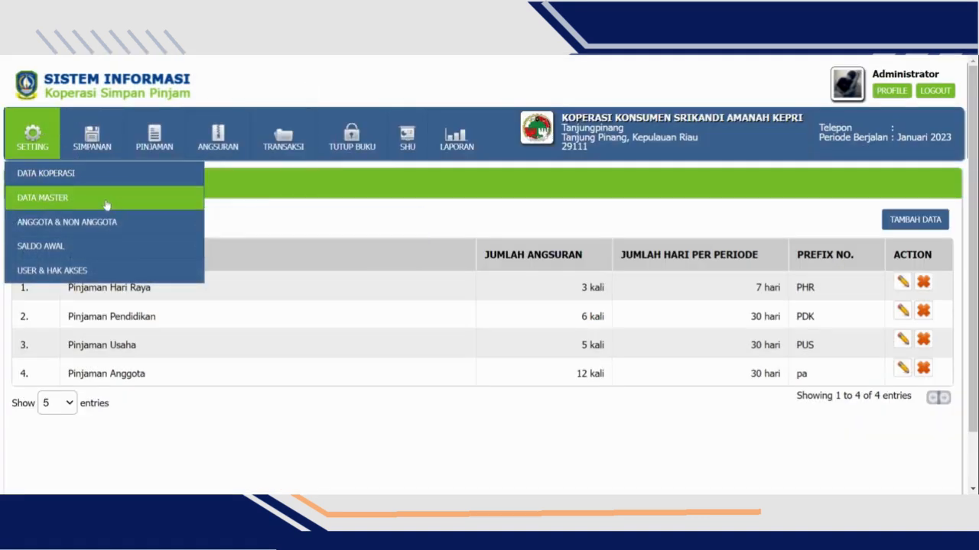
pyautogui.moveTo(107, 199)
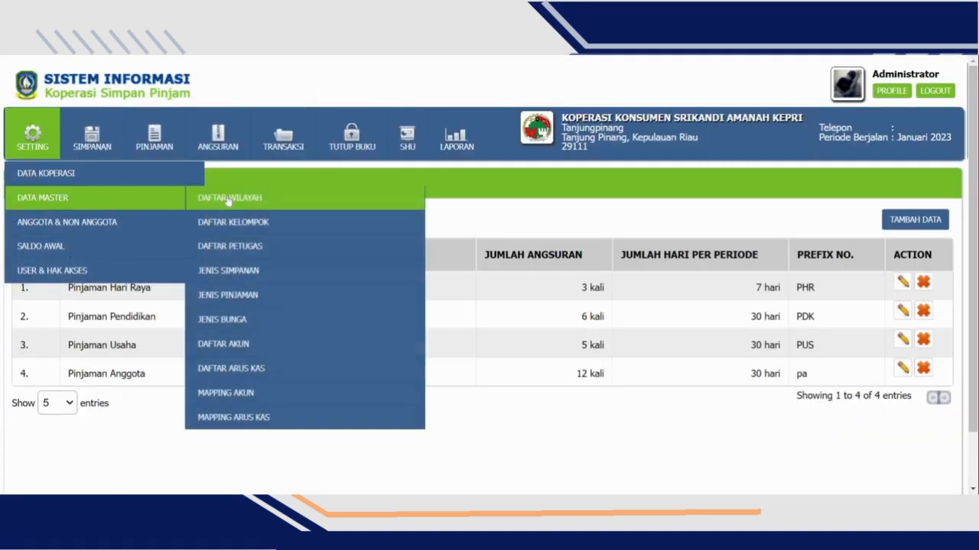
pyautogui.click(271, 326)
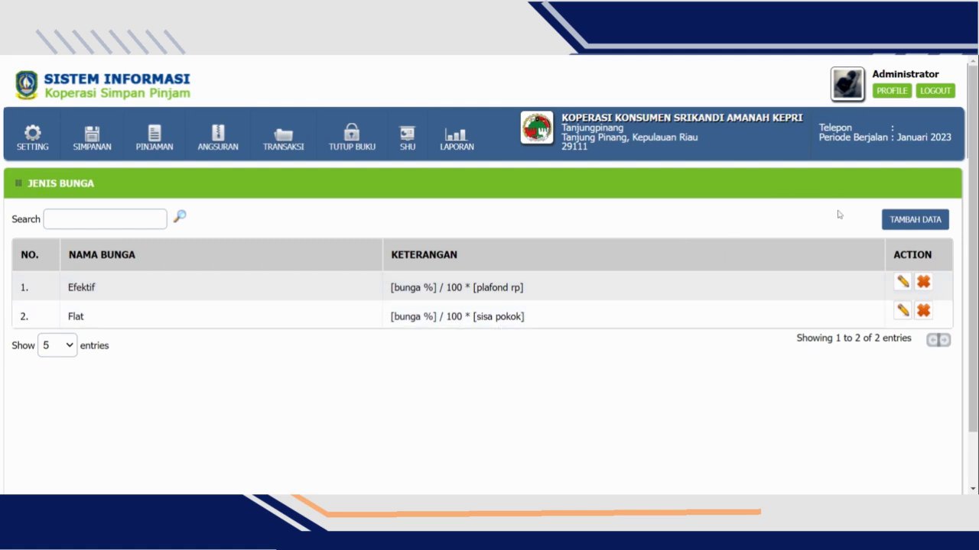
pyautogui.click(915, 222)
pyautogui.click(448, 215)
pyautogui.click(344, 272)
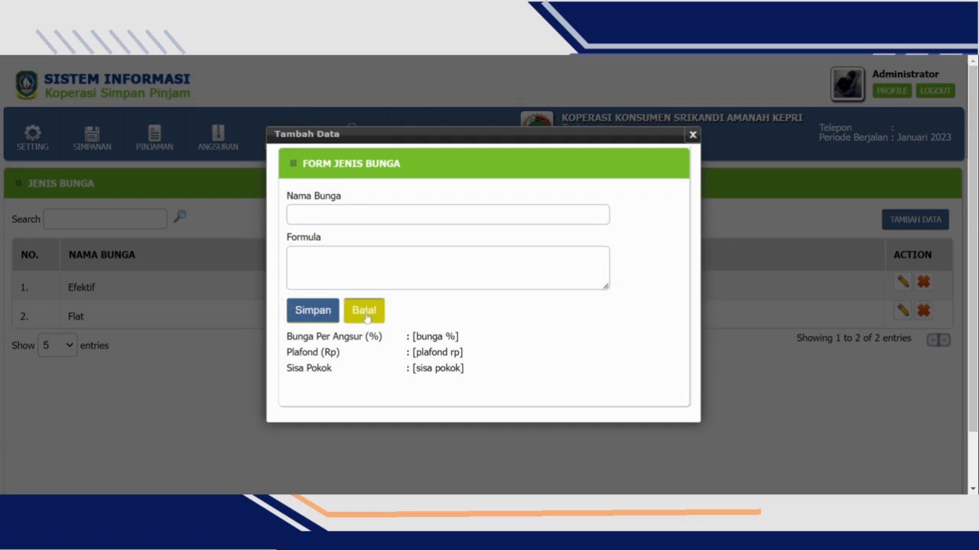
pyautogui.click(234, 269)
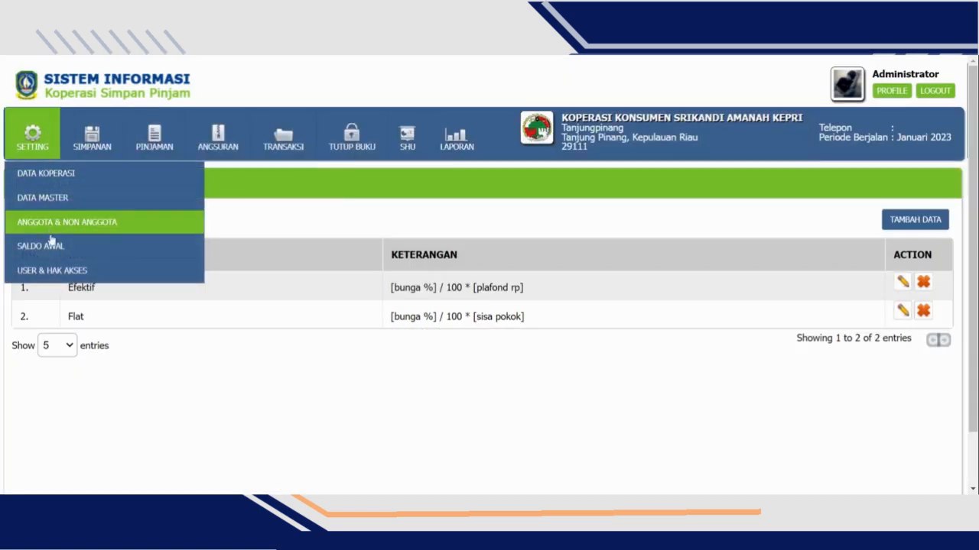
# - Open the account list (Daftar Akun) from the master data, increase the entries shown per page and look through the accounts
pyautogui.moveTo(183, 202)
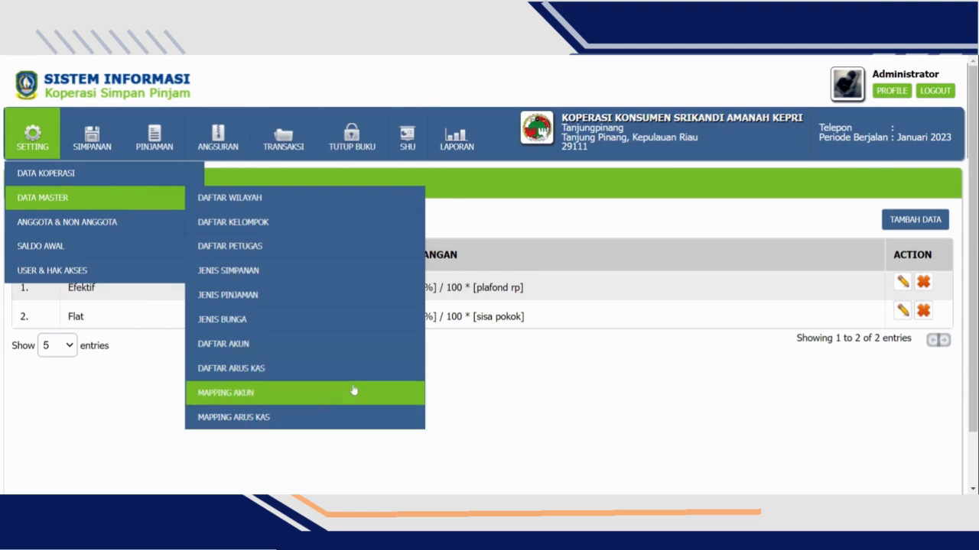
pyautogui.click(334, 343)
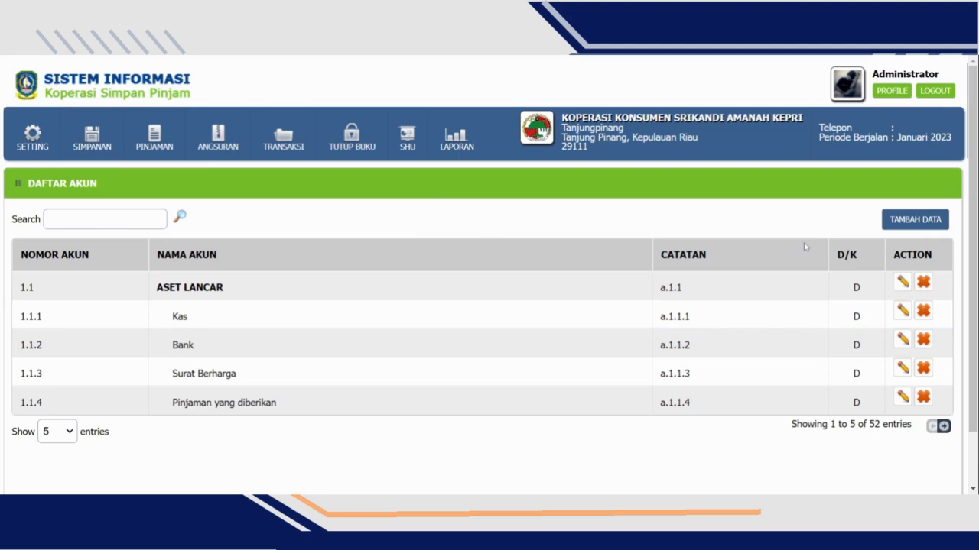
pyautogui.click(67, 396)
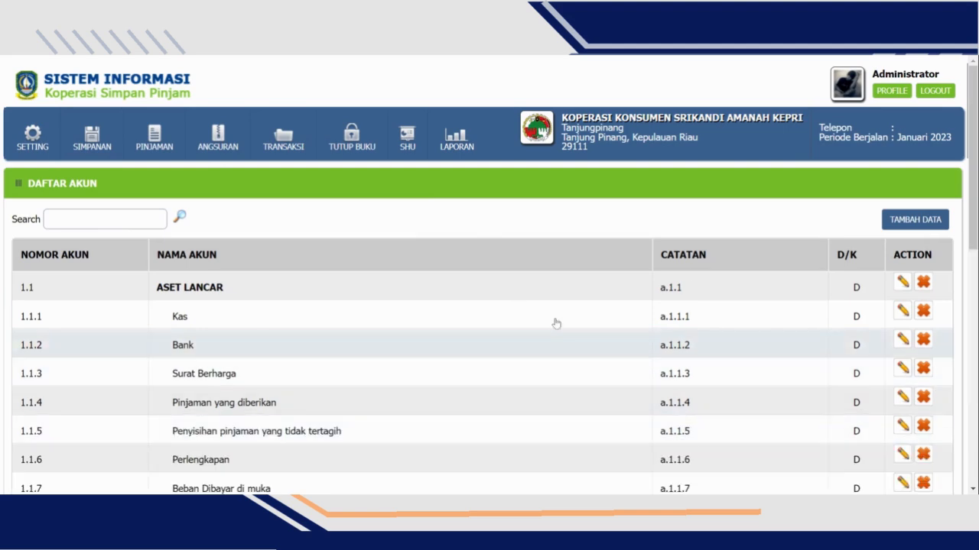
pyautogui.scroll(-7, 498, 376)
pyautogui.scroll(7, 478, 352)
pyautogui.scroll(-3, 206, 383)
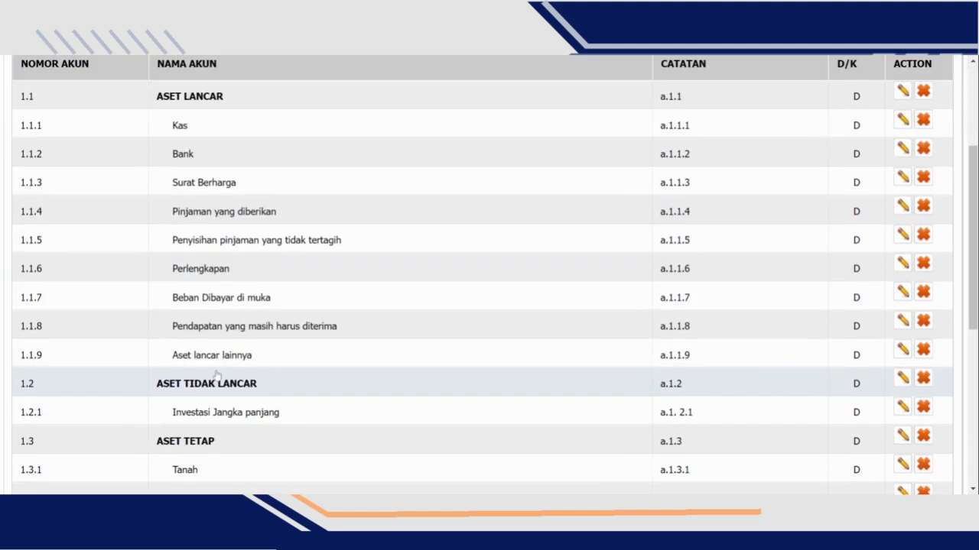
pyautogui.scroll(-4, 218, 374)
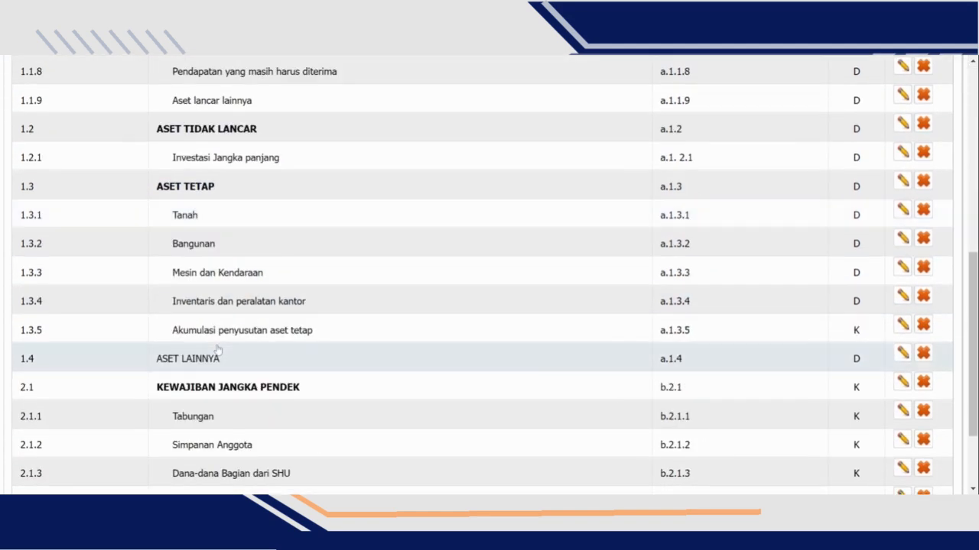
pyautogui.scroll(-1, 218, 350)
pyautogui.scroll(8, 218, 351)
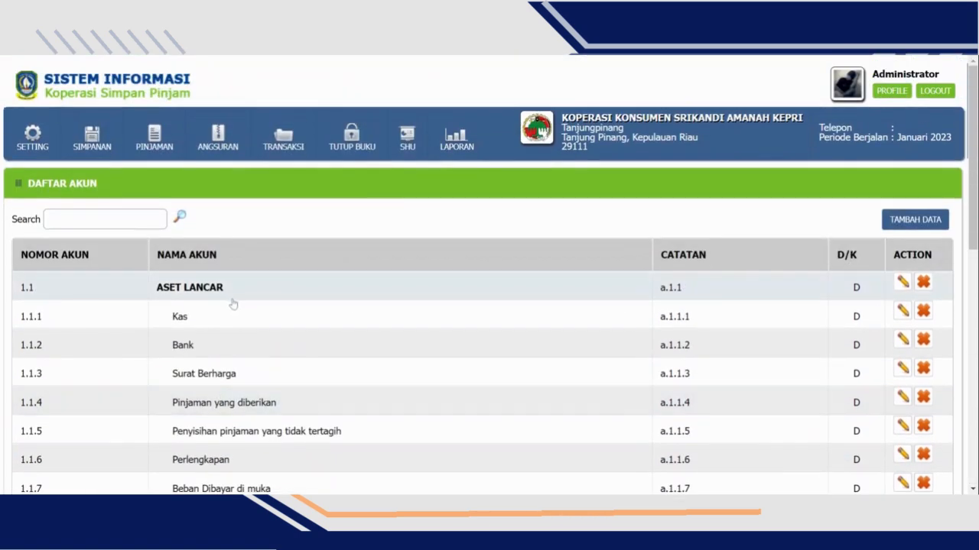
pyautogui.scroll(-2, 230, 301)
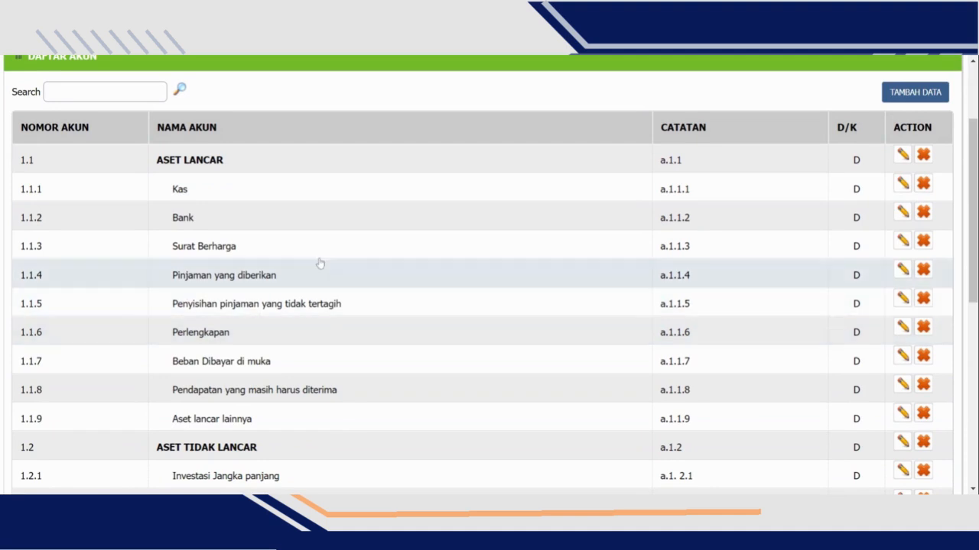
pyautogui.scroll(2, 396, 254)
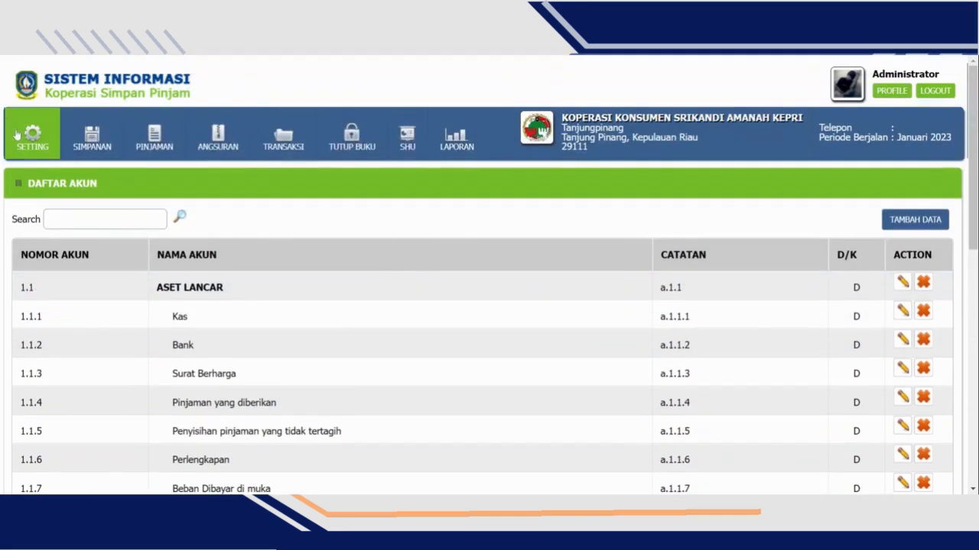
# - Open the member list (Daftar Anggota) and start a new member record with the registration date 01/01/2024
pyautogui.moveTo(32, 137)
pyautogui.moveTo(74, 222)
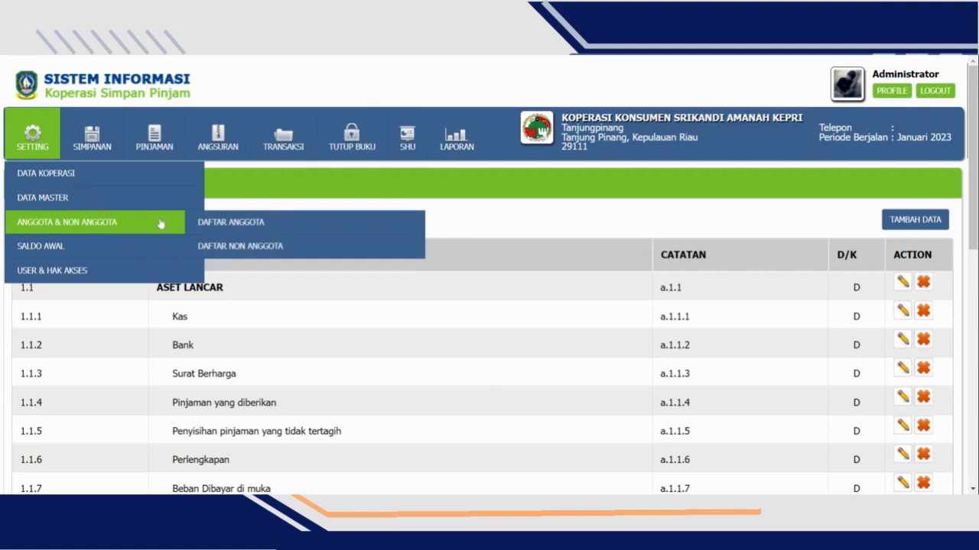
pyautogui.click(231, 222)
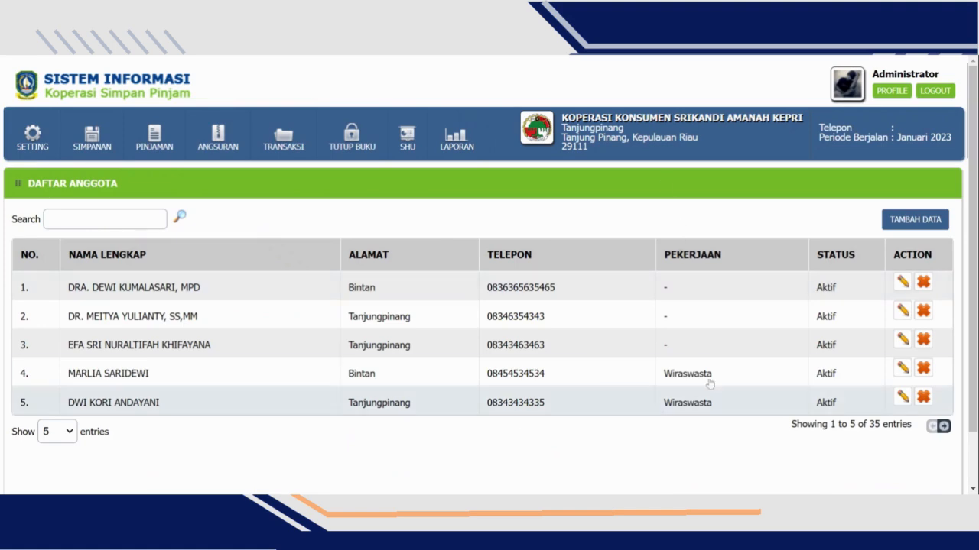
pyautogui.click(905, 227)
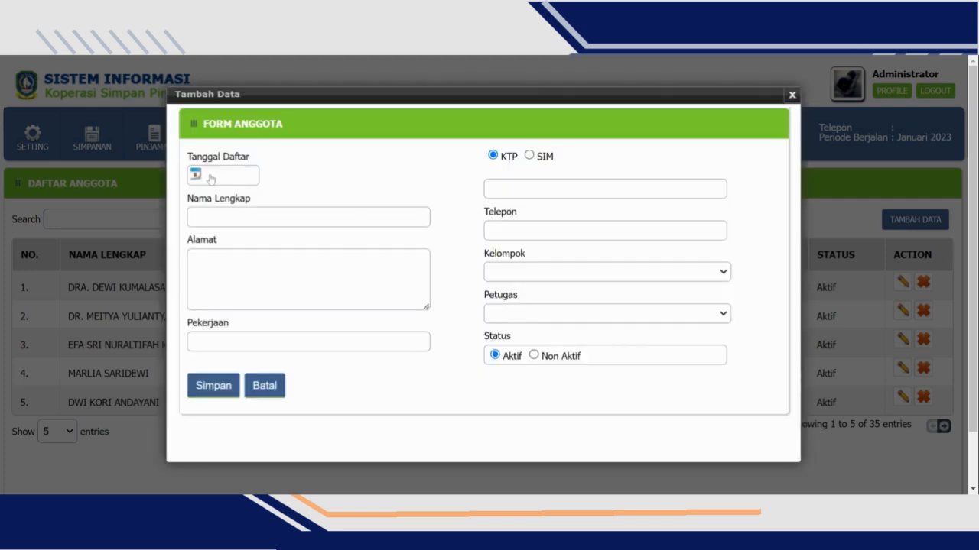
pyautogui.click(209, 177)
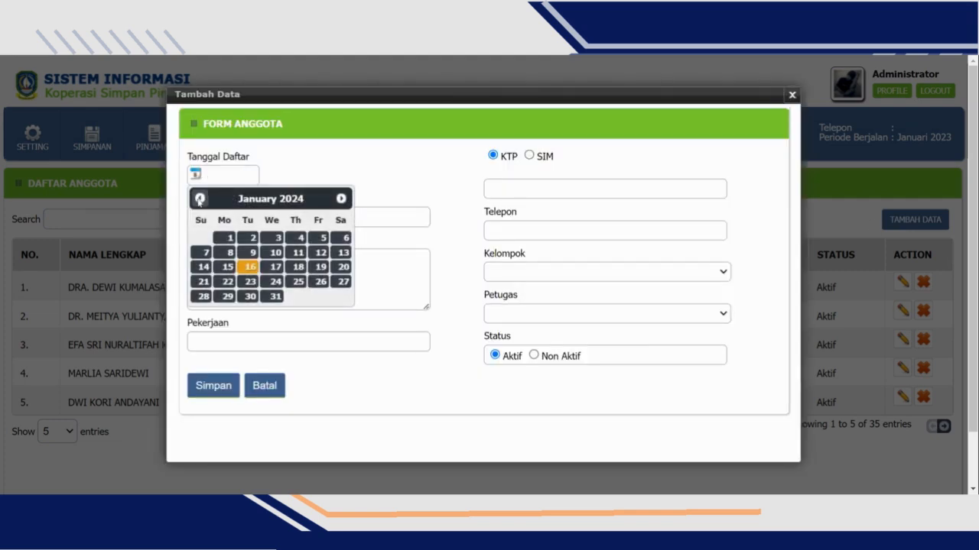
pyautogui.click(224, 237)
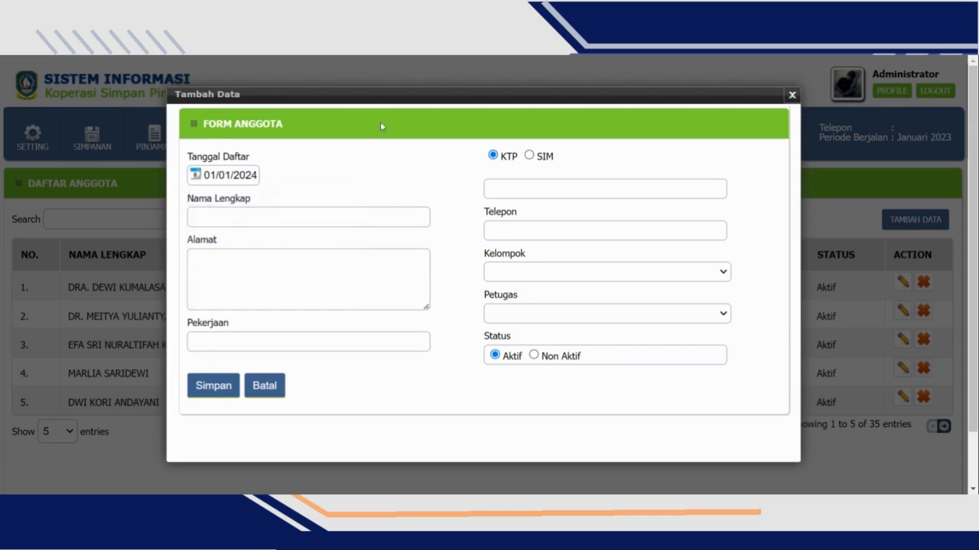
# - Fill in the new member's full name and address, and set the occupation to Wiraswasta
pyautogui.click(236, 217)
pyautogui.press('Tab')
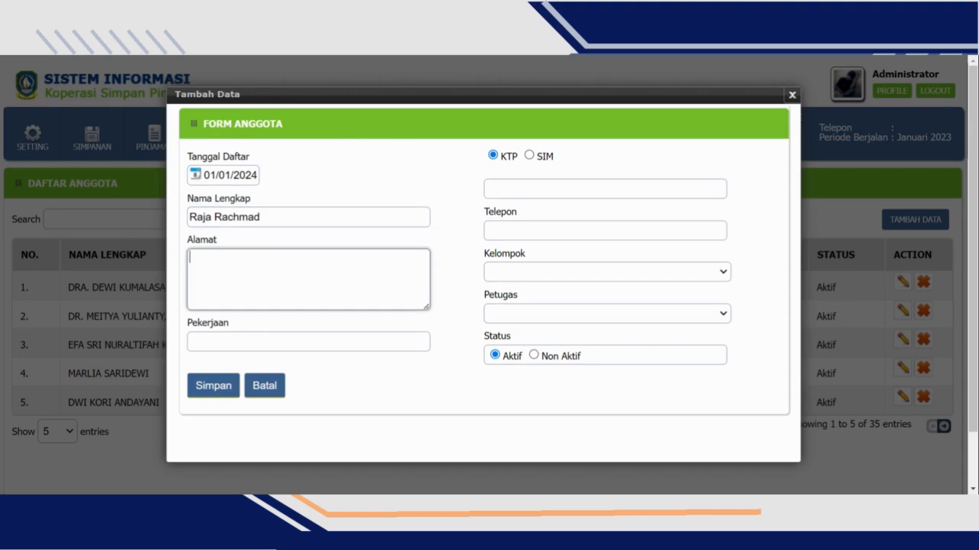
pyautogui.write('Tanjung Uma Kota batam')
pyautogui.press('Tab')
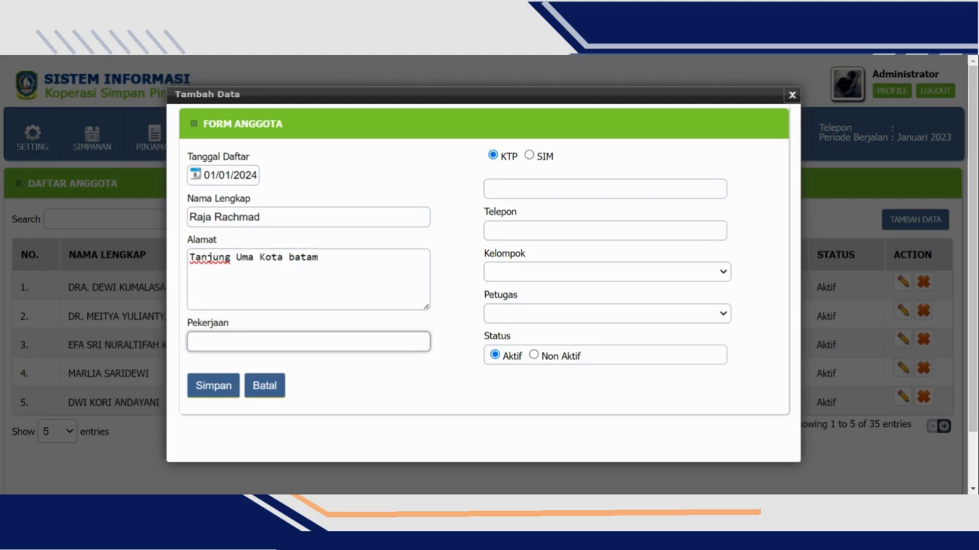
pyautogui.write('Wiraswasta')
pyautogui.press('Tab')
pyautogui.press('Tab')
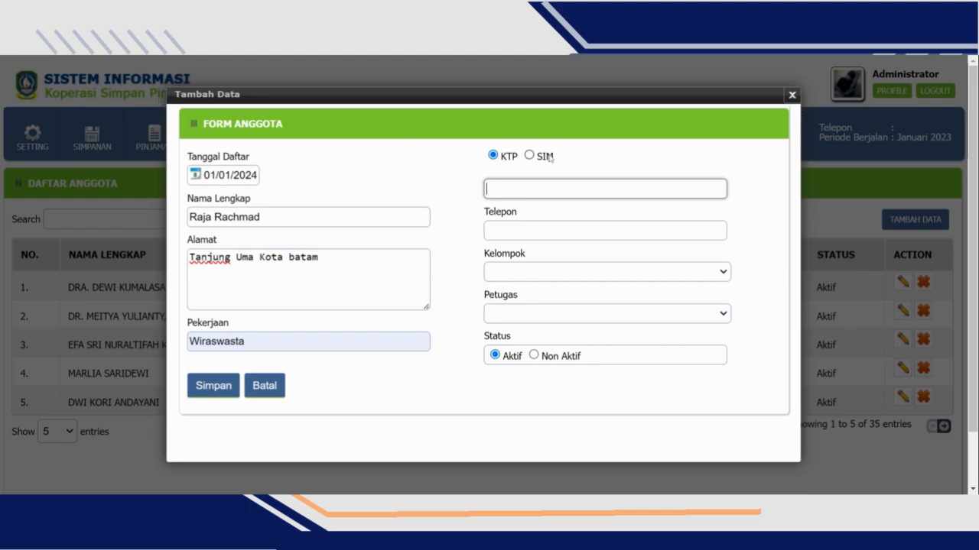
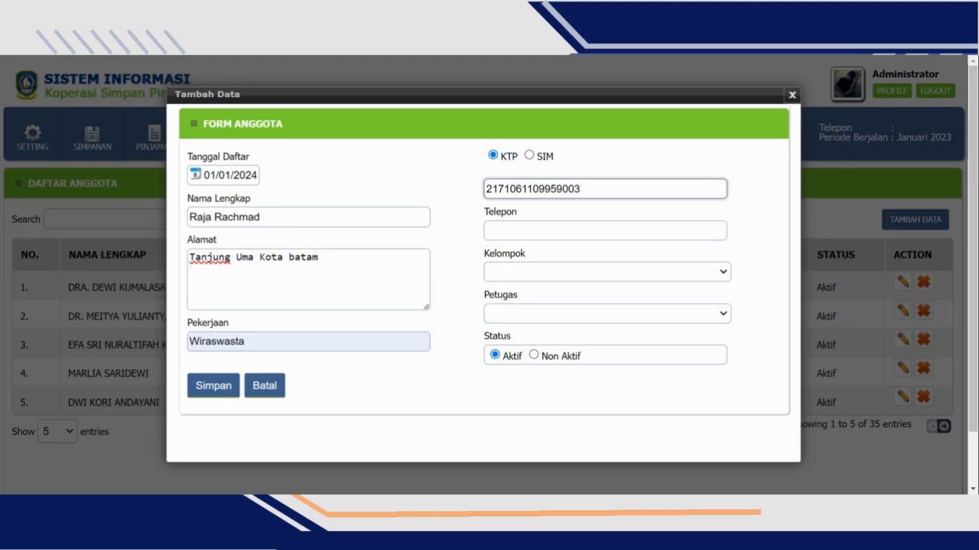
# - Enter the new member's identity card (KTP) number and phone number
pyautogui.press('Tab')
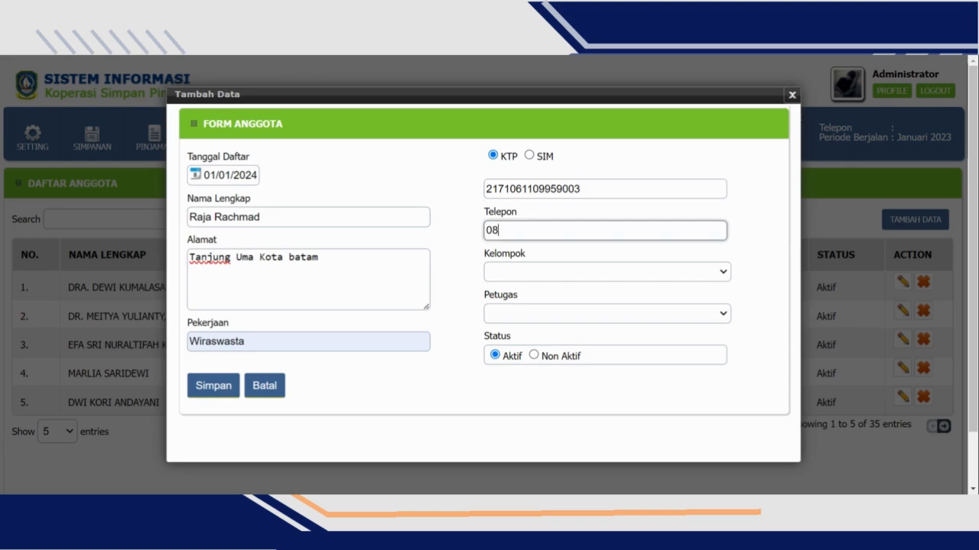
# - Assign the new member to Kelompok Penjahit Kelurahan Batu 9 with Wakil Ketua as the officer, and save the record
pyautogui.click(610, 285)
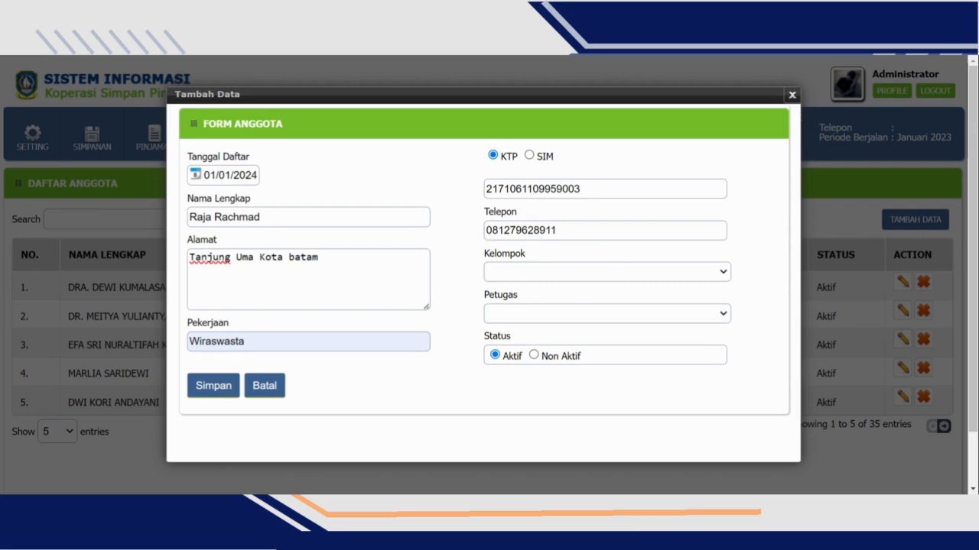
pyautogui.click(527, 254)
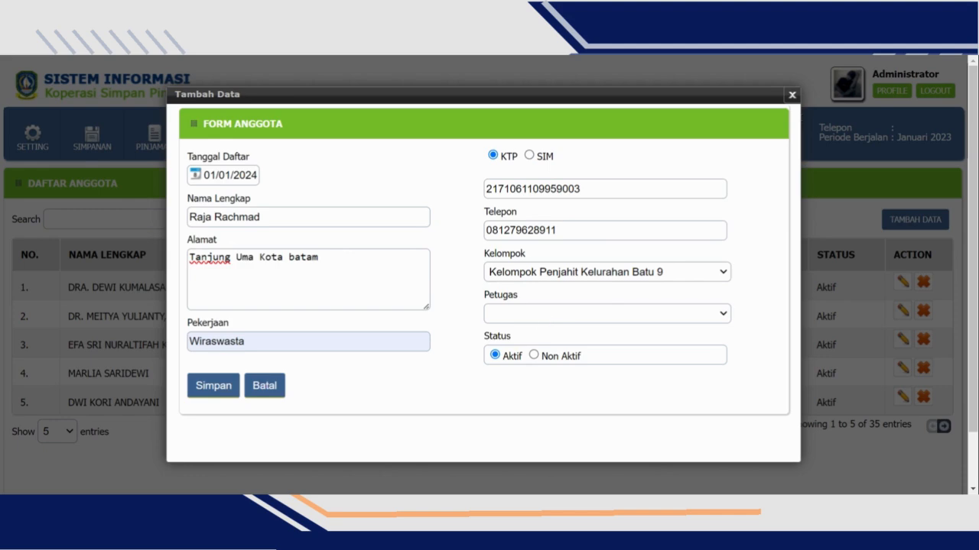
pyautogui.click(563, 387)
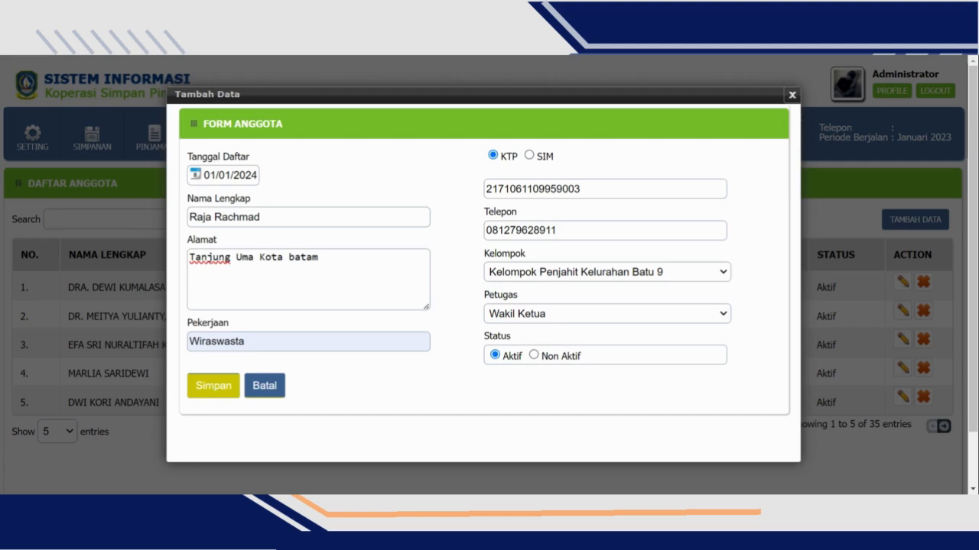
pyautogui.click(213, 386)
# - Increase the member list to 50 entries per page and check the newly added member at its end
pyautogui.scroll(-1, 30, 398)
pyautogui.click(57, 405)
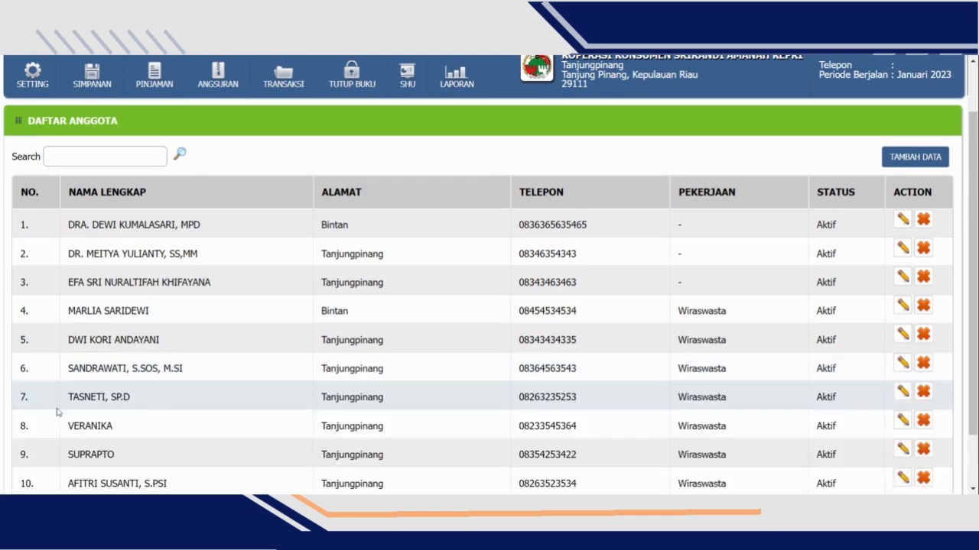
pyautogui.scroll(-1, 230, 256)
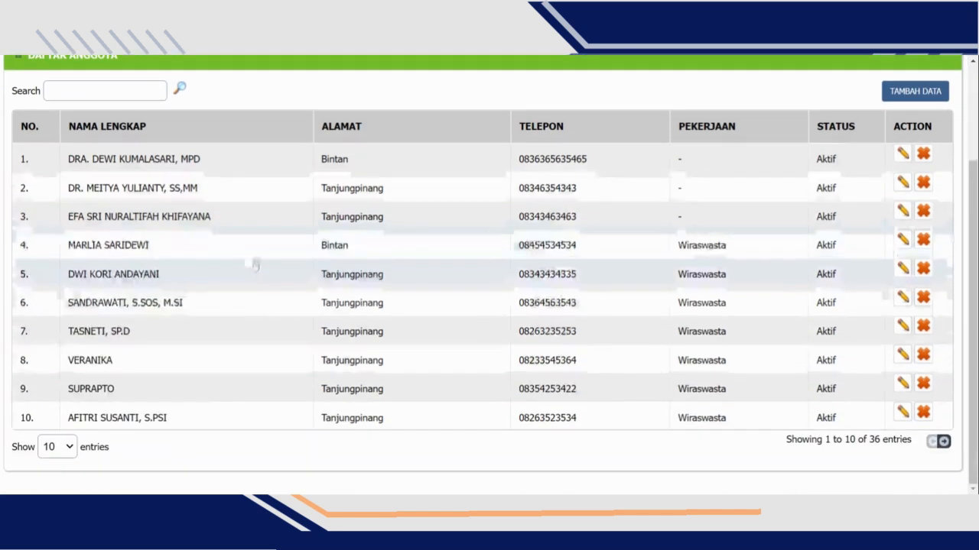
pyautogui.click(67, 447)
pyautogui.click(60, 406)
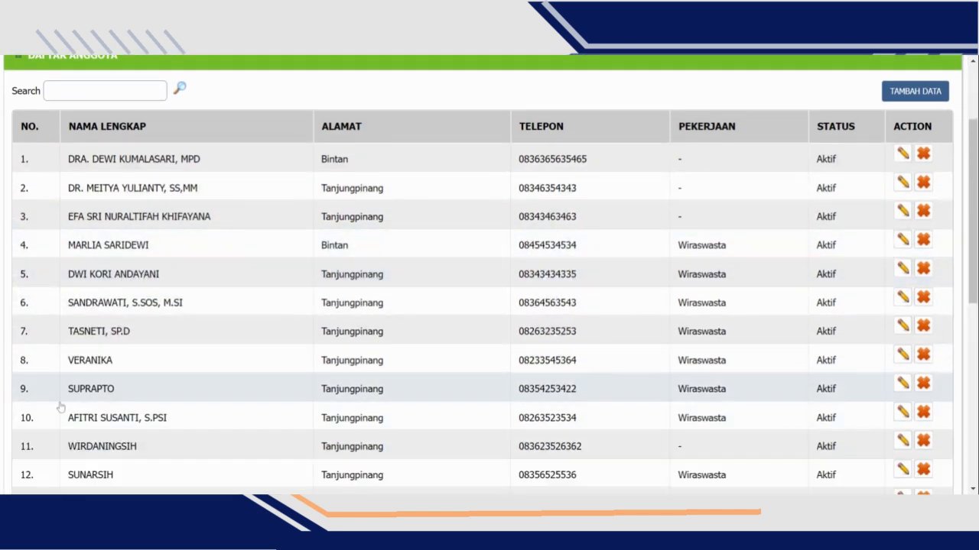
pyautogui.scroll(-5, 201, 301)
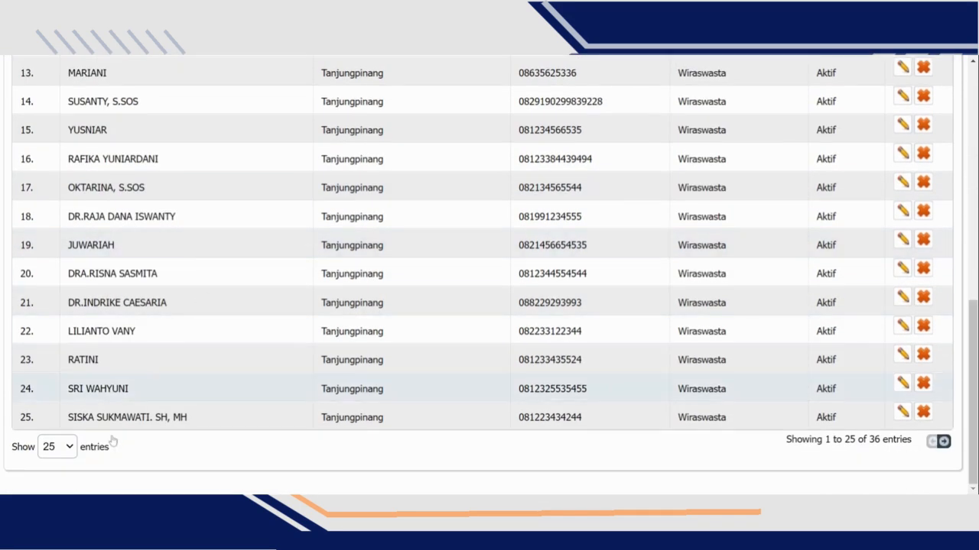
pyautogui.click(61, 448)
pyautogui.click(65, 416)
pyautogui.scroll(-5, 278, 256)
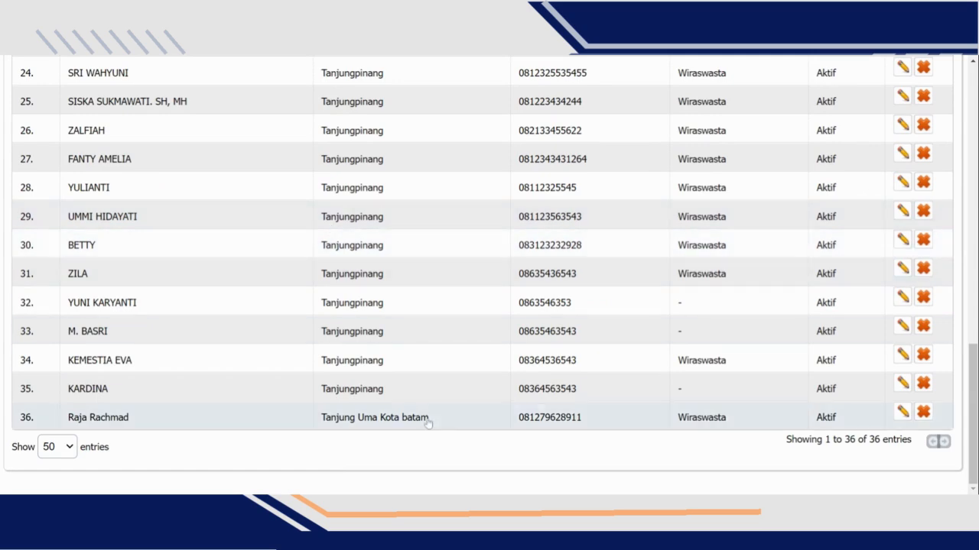
pyautogui.scroll(12, 345, 214)
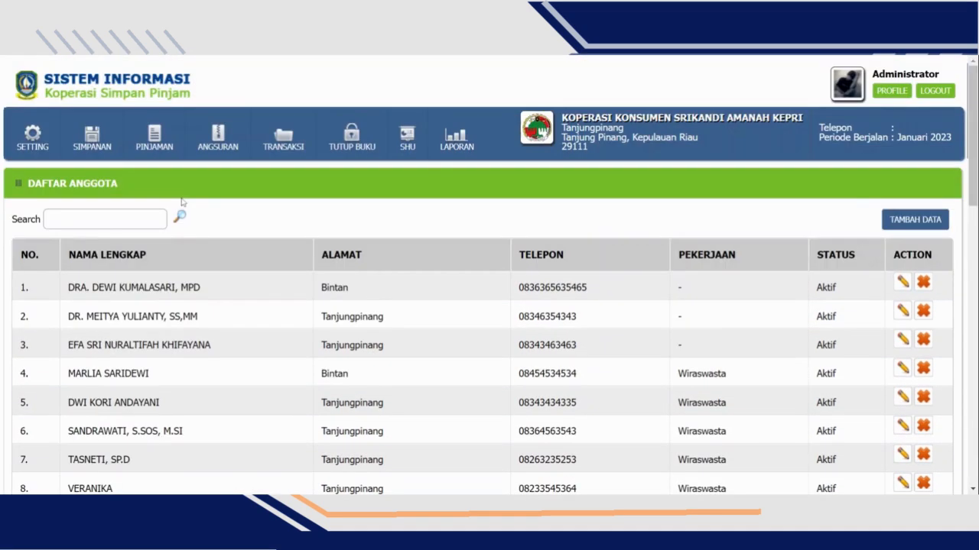
# - Open the opening account balances (Saldo Awal Akun), show 25 entries per page and look through the accounts and their balance fields
pyautogui.moveTo(39, 138)
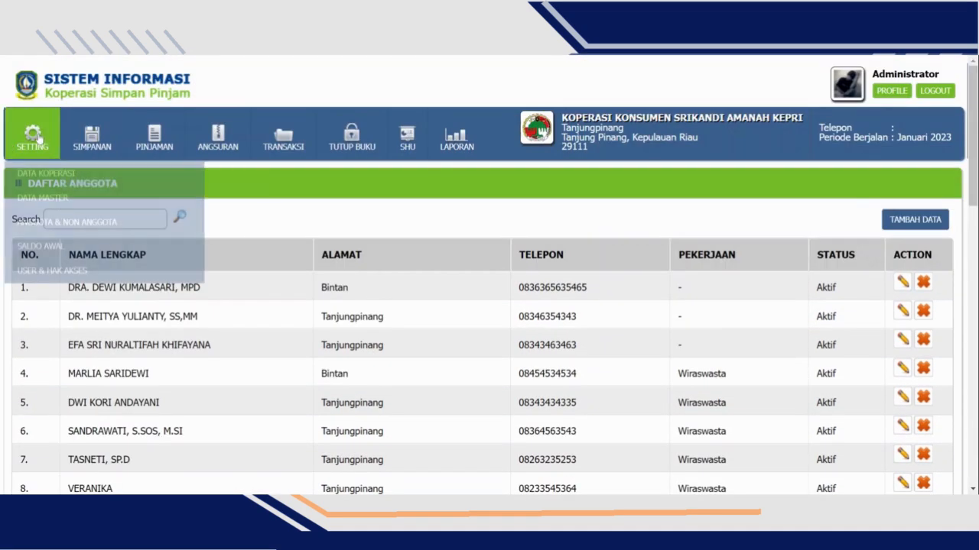
pyautogui.moveTo(172, 245)
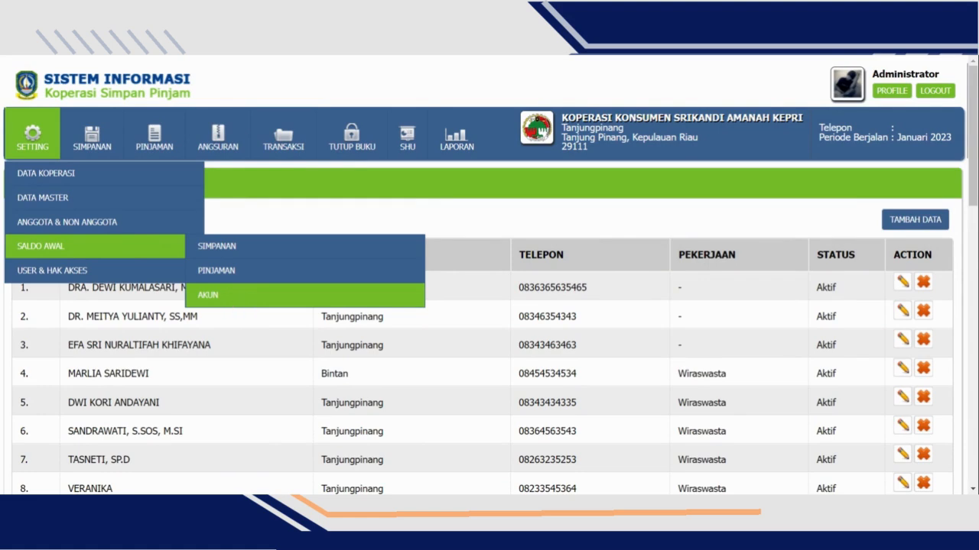
pyautogui.click(221, 294)
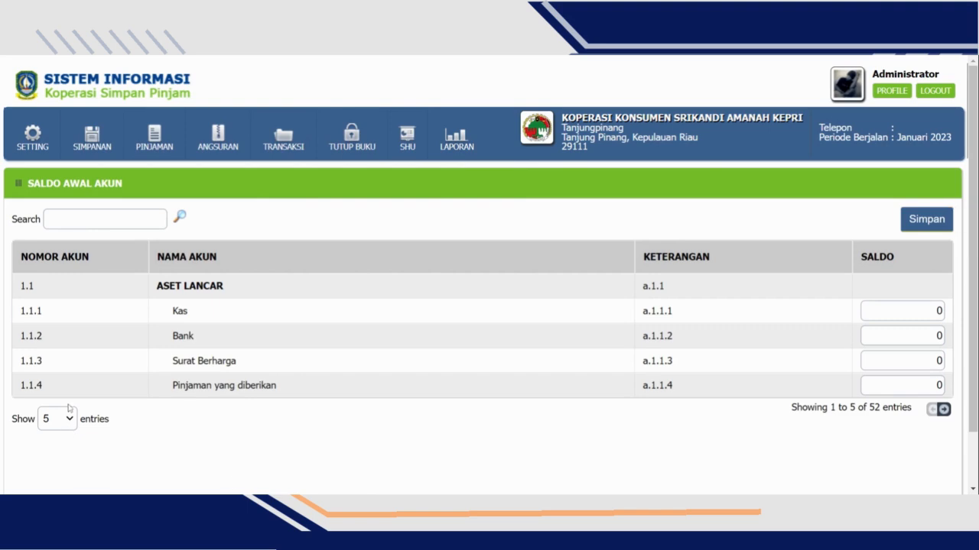
pyautogui.click(69, 406)
pyautogui.scroll(-3, 325, 358)
pyautogui.scroll(2, 335, 283)
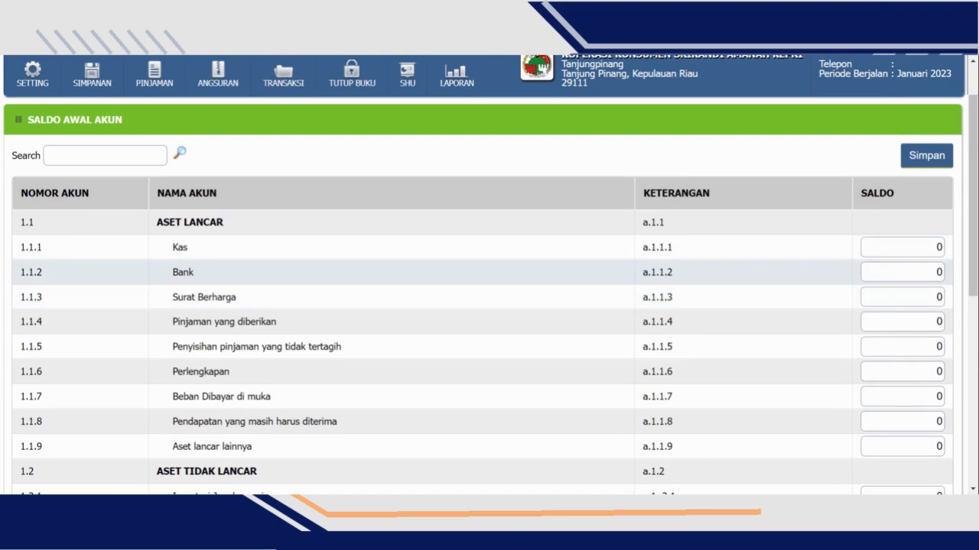
pyautogui.moveTo(934, 273); pyautogui.dragTo(973, 276)
pyautogui.scroll(-3, 533, 306)
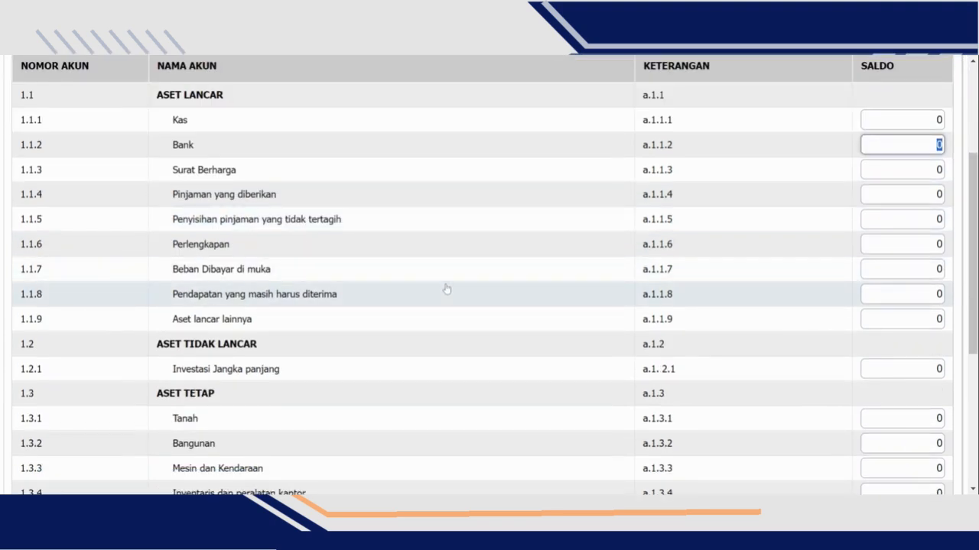
pyautogui.scroll(-2, 442, 287)
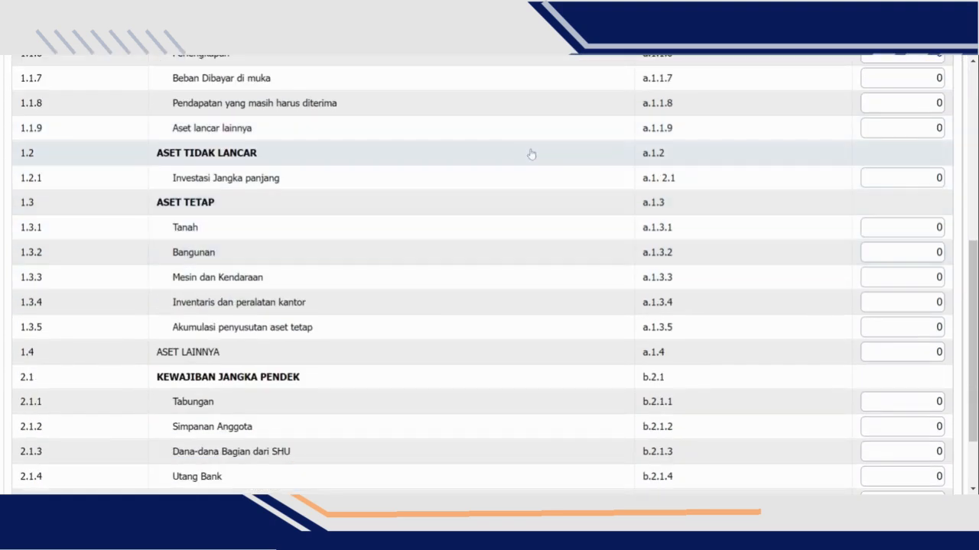
pyautogui.scroll(-2, 435, 370)
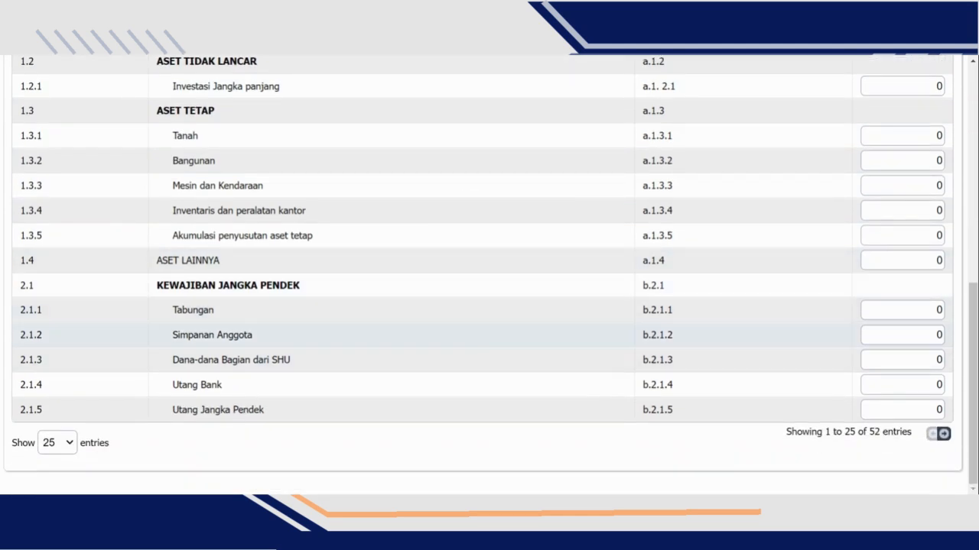
pyautogui.scroll(5, 889, 186)
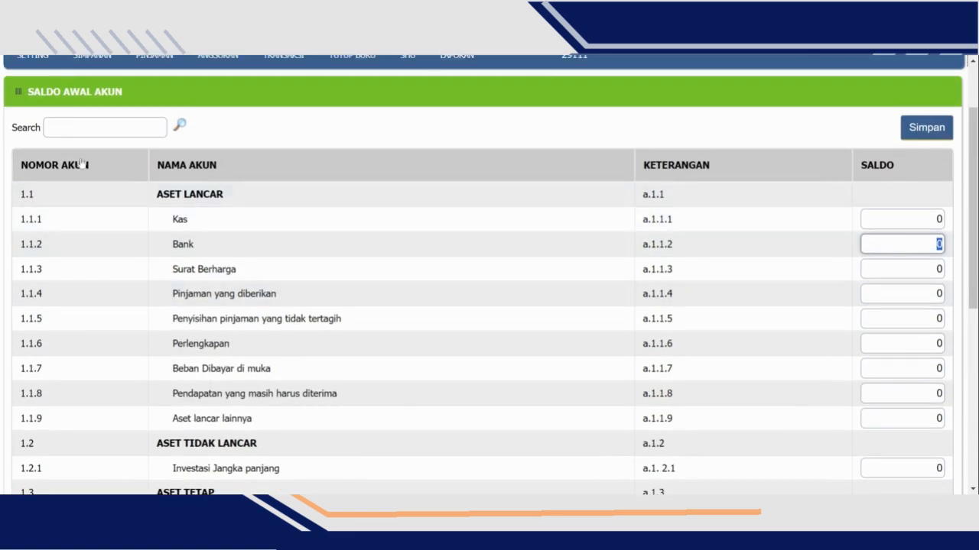
pyautogui.scroll(2, 266, 132)
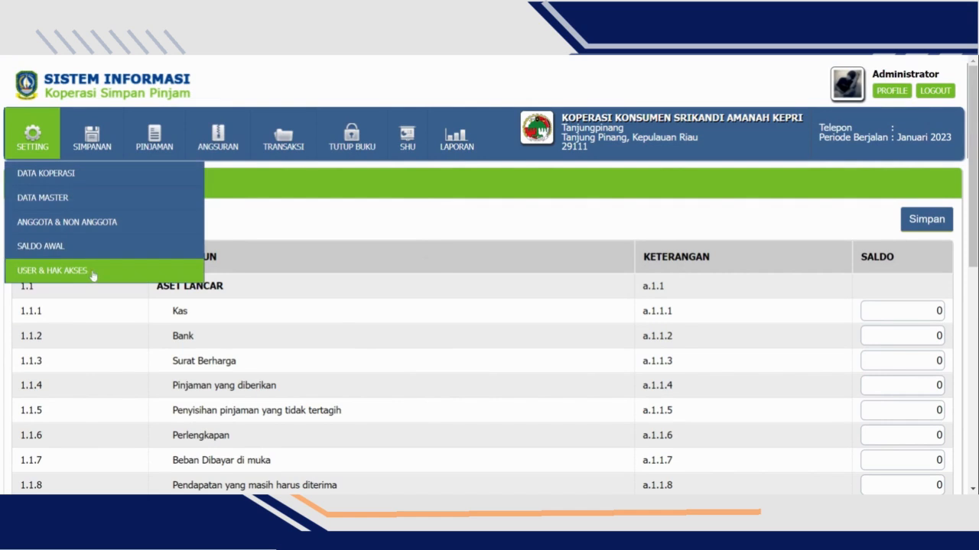
# - View the access rights list (Hak Akses) and open the user list (Daftar User)
pyautogui.moveTo(94, 271)
pyautogui.click(239, 278)
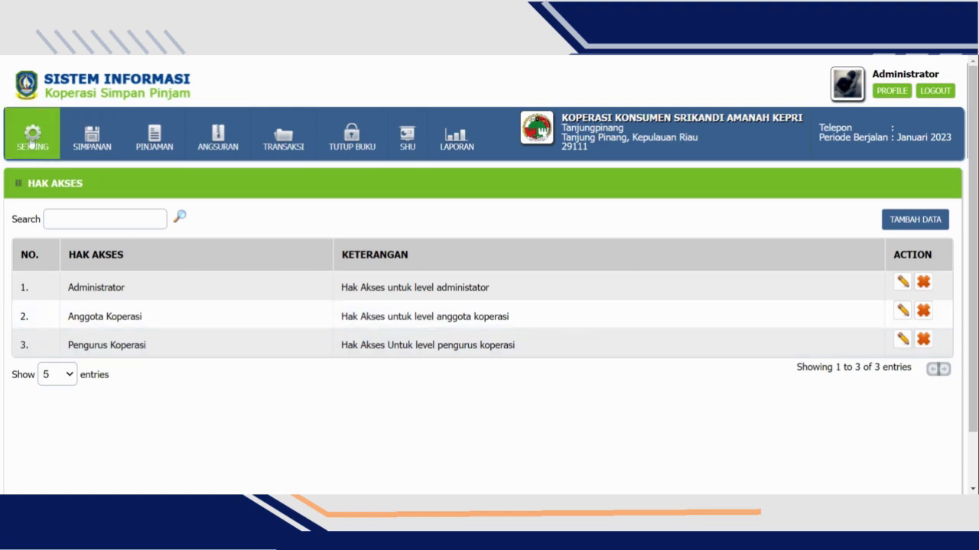
pyautogui.moveTo(31, 137)
pyautogui.moveTo(59, 271)
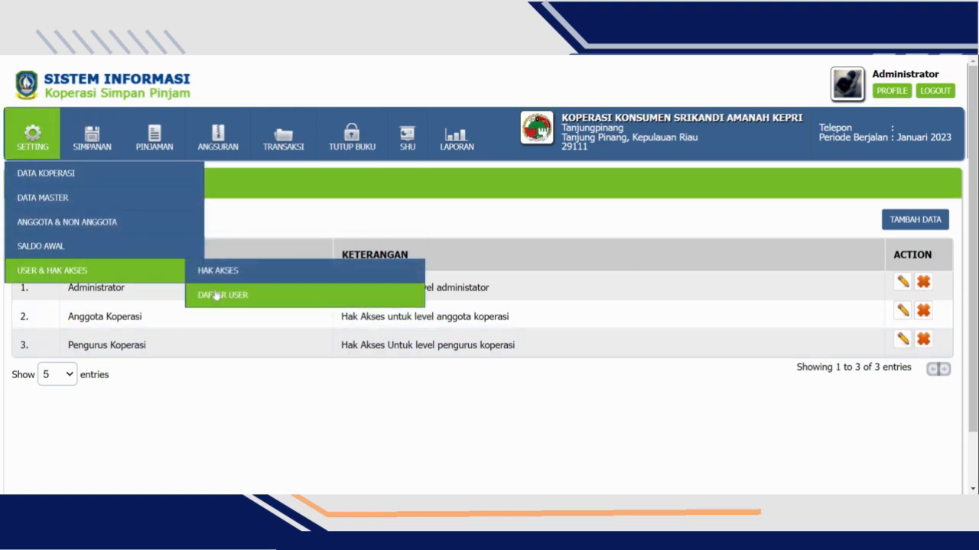
pyautogui.click(192, 296)
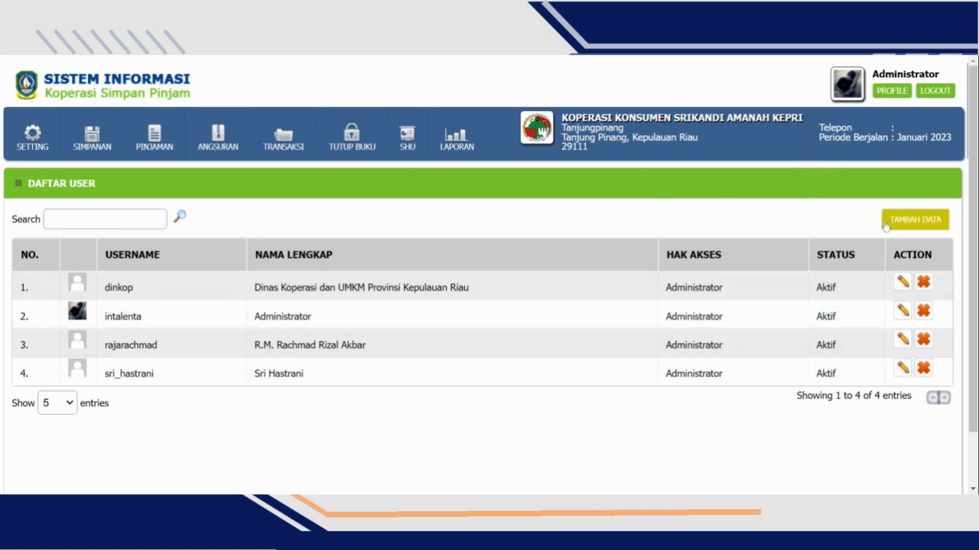
# - Start a new user record, keep the prefilled username and set the access rights to Pengurus Koperasi
pyautogui.click(896, 228)
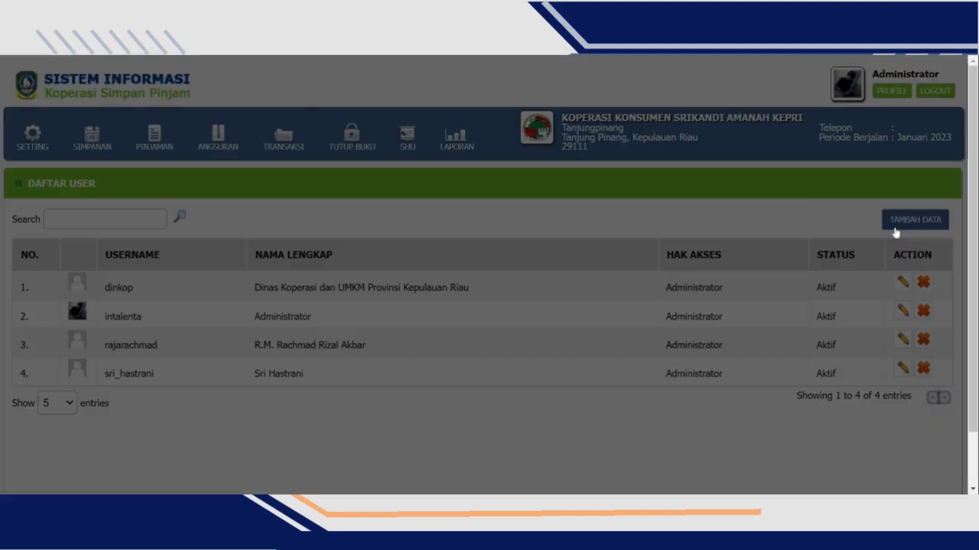
pyautogui.click(309, 135)
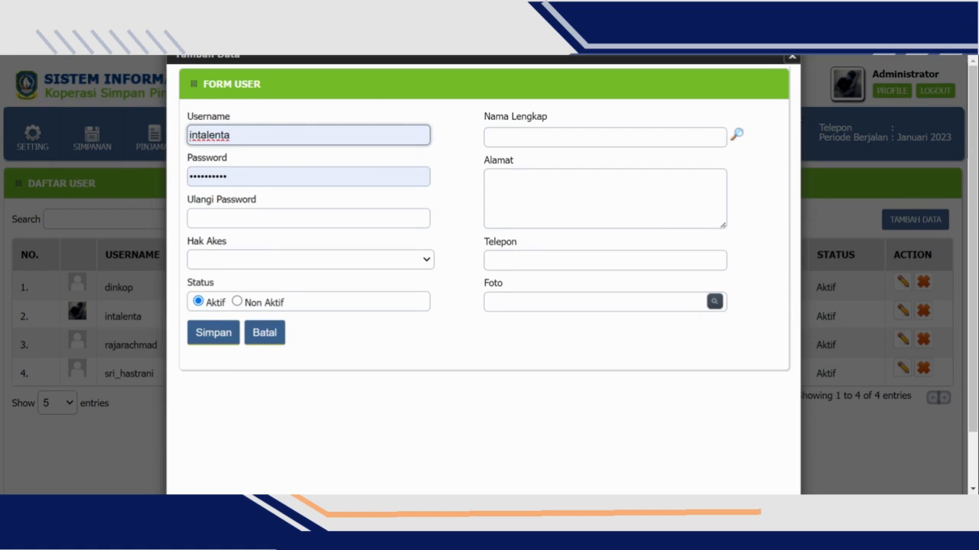
pyautogui.press('BackSpace')
pyautogui.write('a')
pyautogui.click(425, 222)
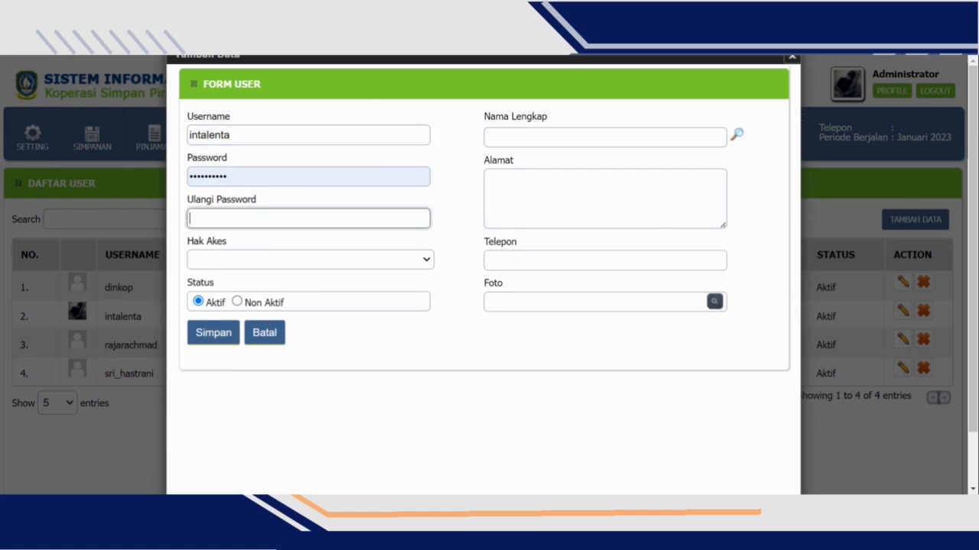
pyautogui.click(205, 260)
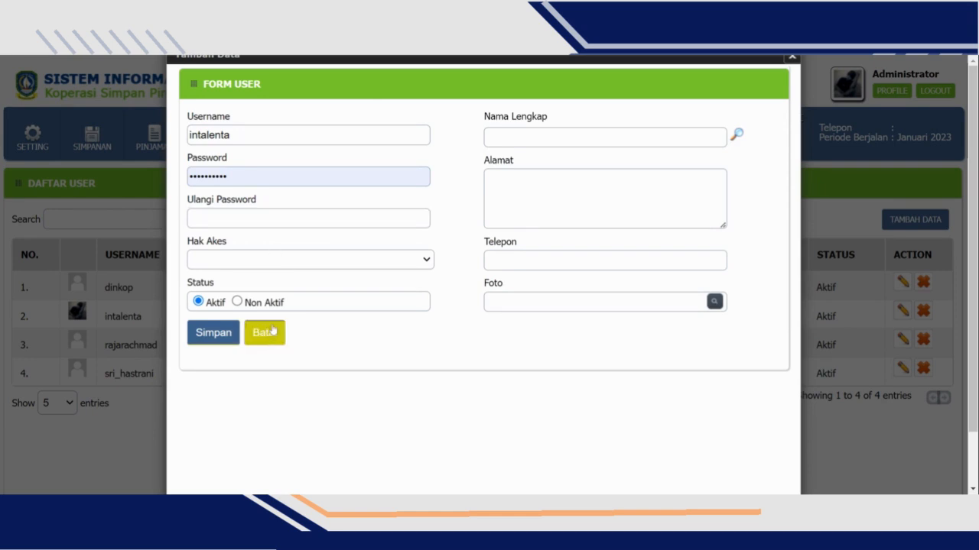
pyautogui.click(279, 290)
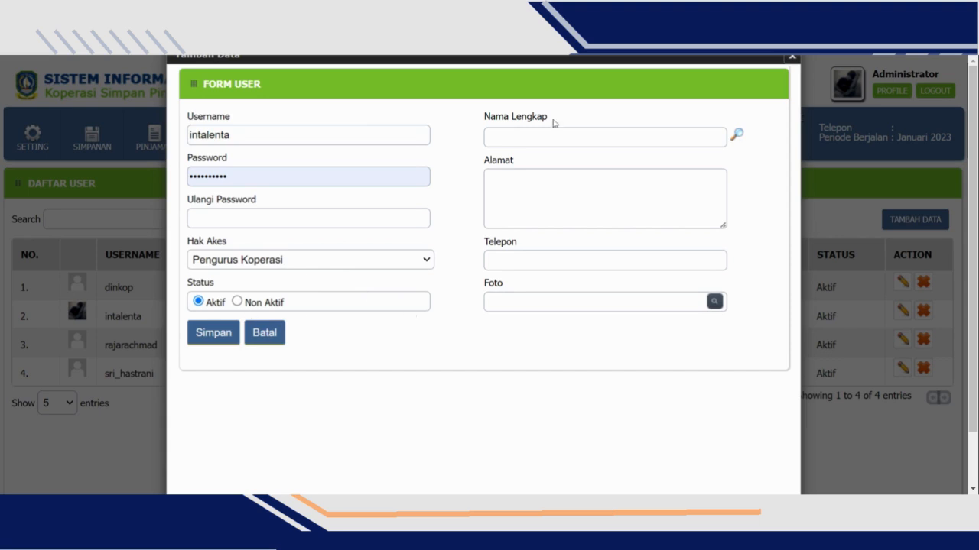
# - Fill in the new user's full name, address and phone number, and go to the photo field
pyautogui.click(604, 137)
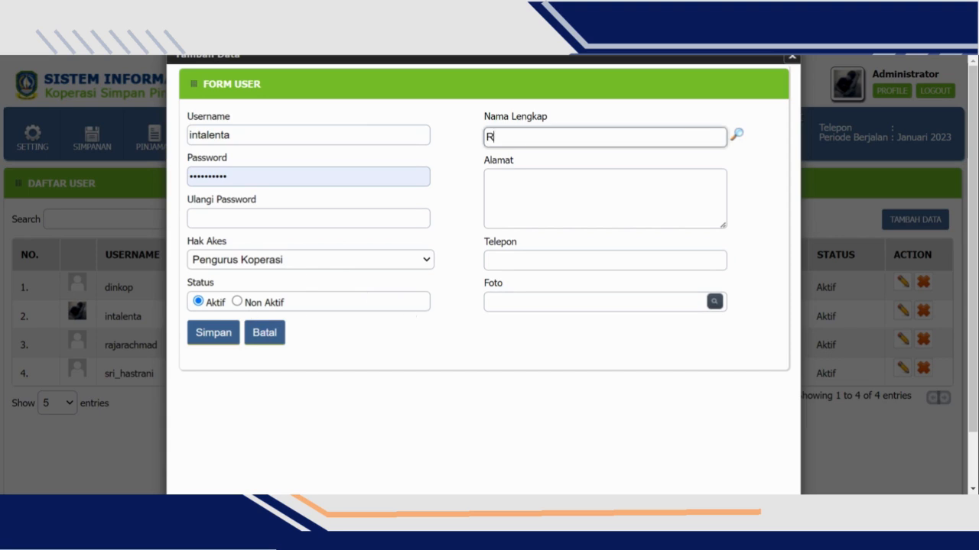
pyautogui.press('Tab')
pyautogui.press('Tab')
pyautogui.write('Tanju')
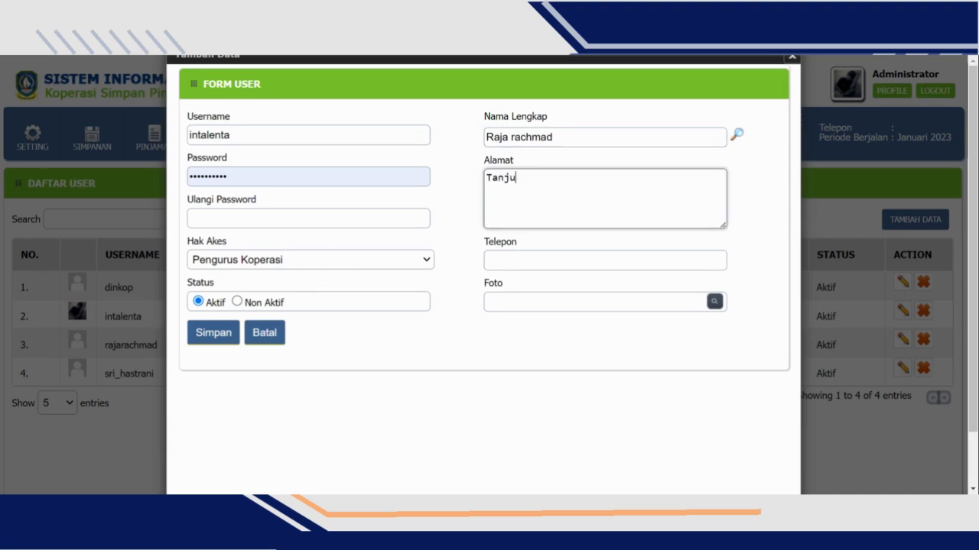
pyautogui.write('ng Uma')
pyautogui.press('Tab')
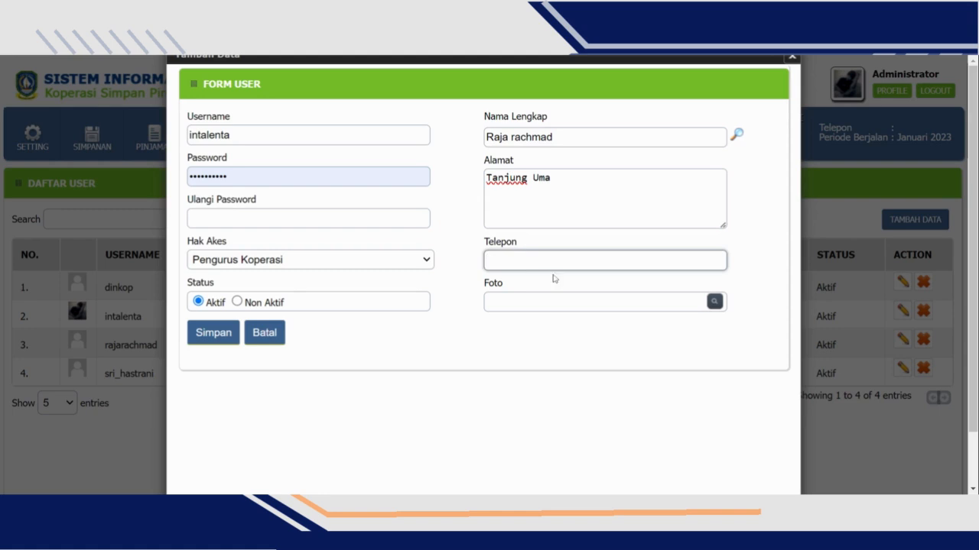
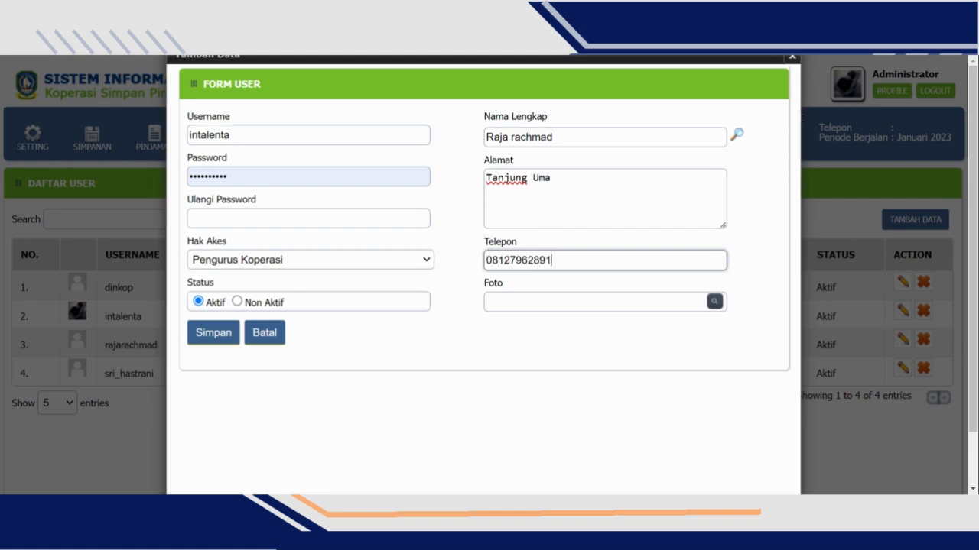
pyautogui.click(655, 328)
pyautogui.click(644, 302)
pyautogui.click(571, 307)
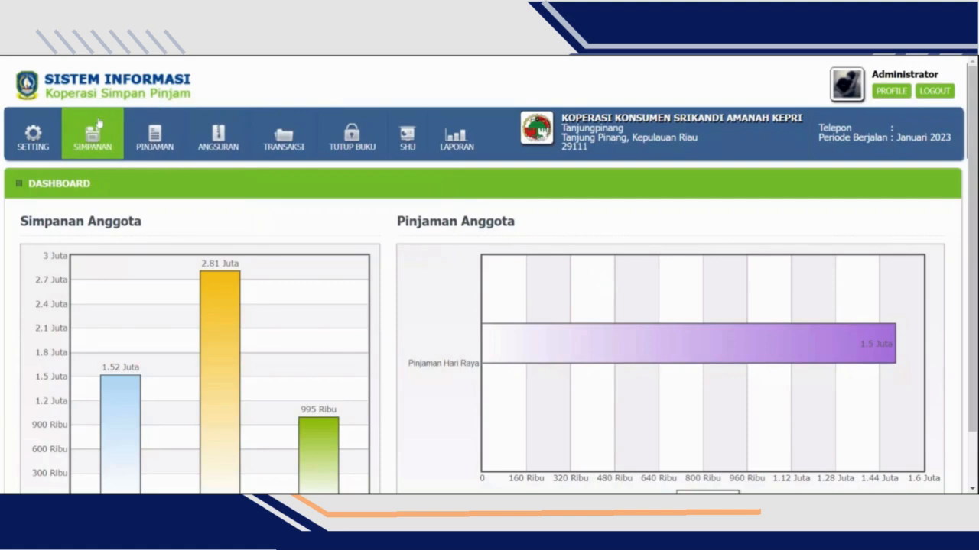
# - Open savings registration (Pendaftaran Simpanan) for the first member in the member list and look through the Simpanan Pokok form
pyautogui.moveTo(98, 132)
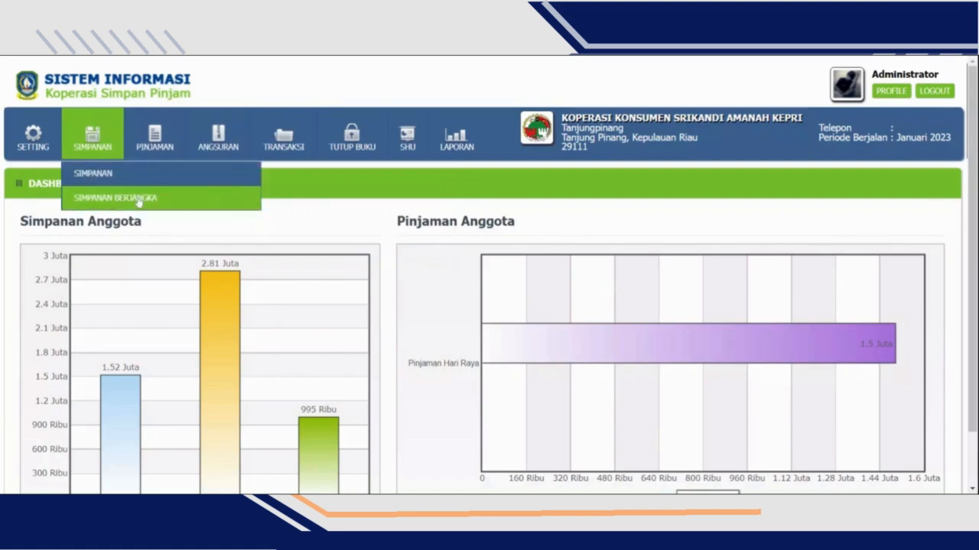
pyautogui.moveTo(150, 178)
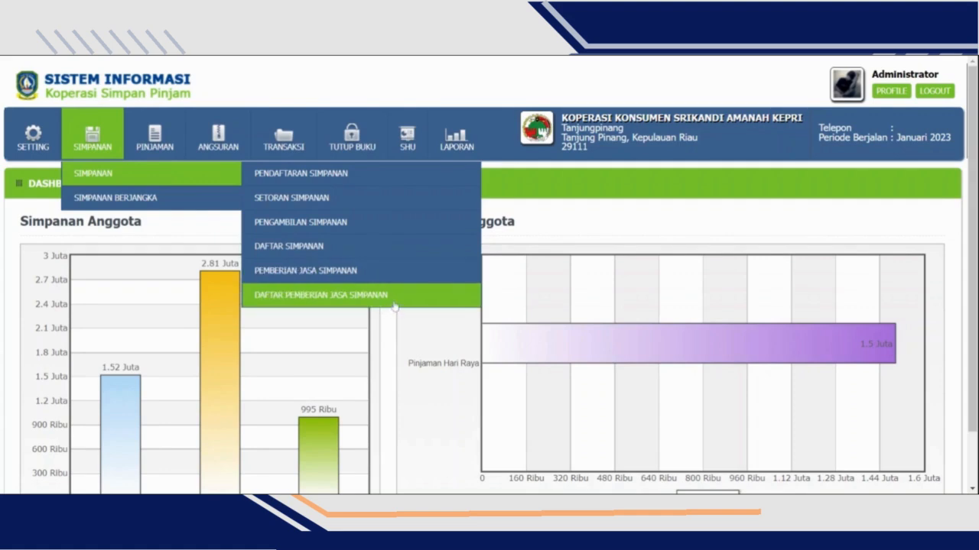
pyautogui.click(296, 185)
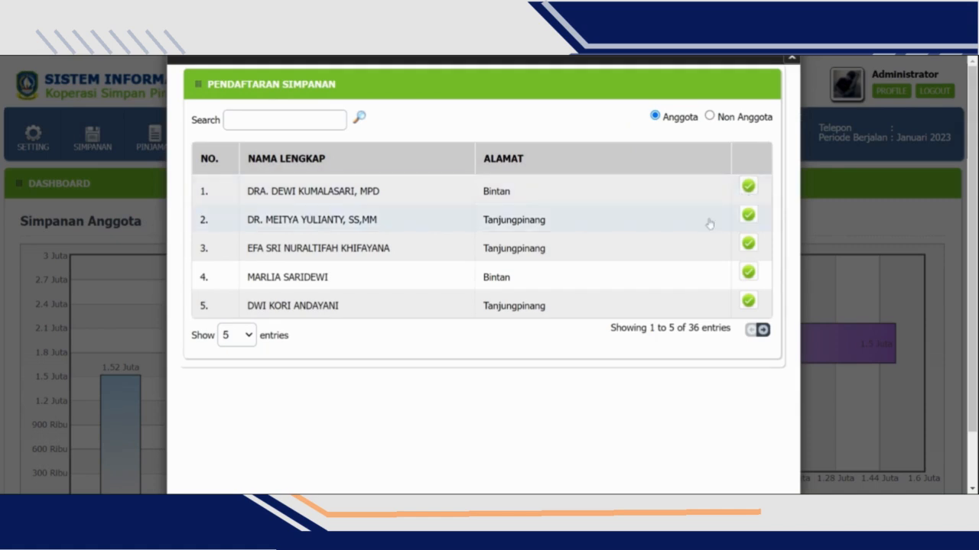
pyautogui.scroll(-1, 723, 214)
pyautogui.scroll(1, 715, 218)
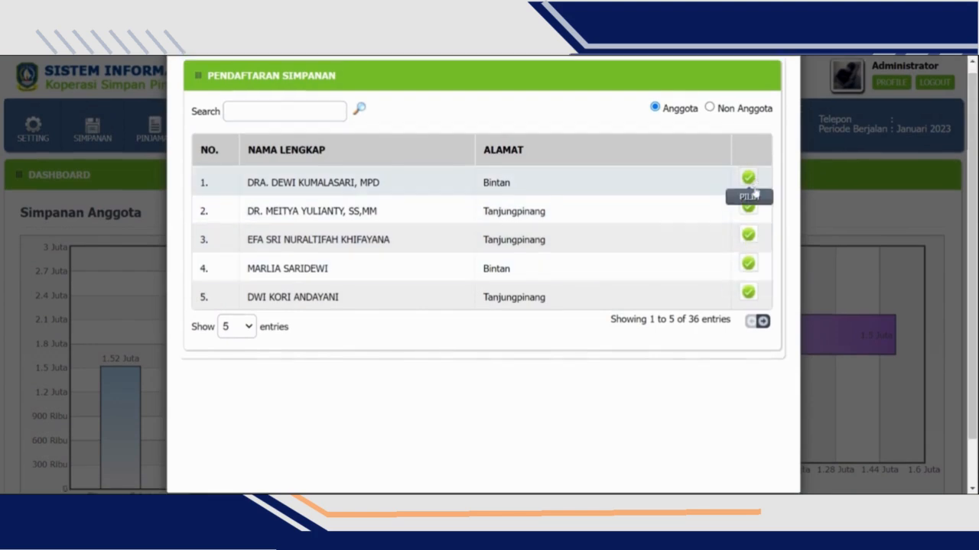
pyautogui.click(751, 188)
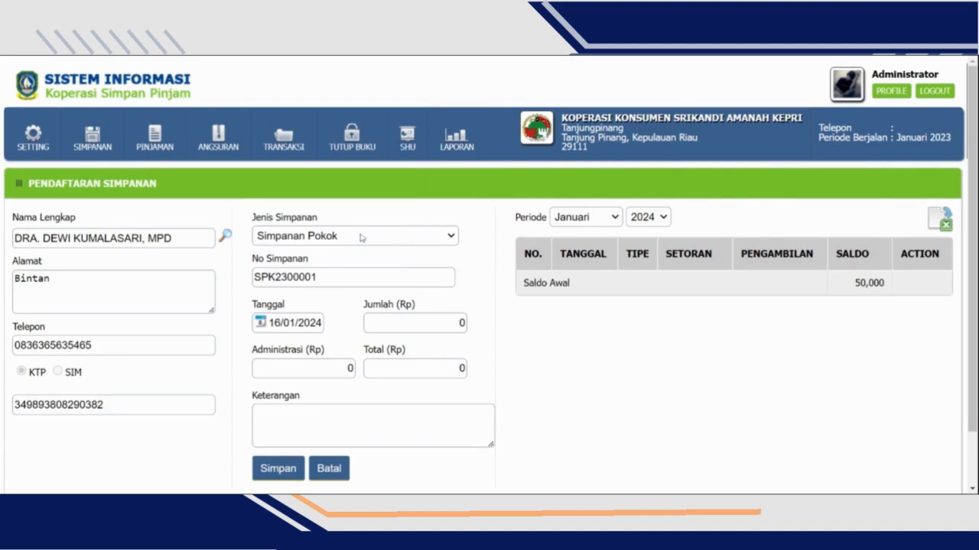
pyautogui.scroll(-2, 423, 255)
pyautogui.scroll(2, 423, 254)
# - Open savings deposit (Setoran Simpanan) for the first listed member, choose Simpanan Wajib and check its opening balance
pyautogui.moveTo(93, 146)
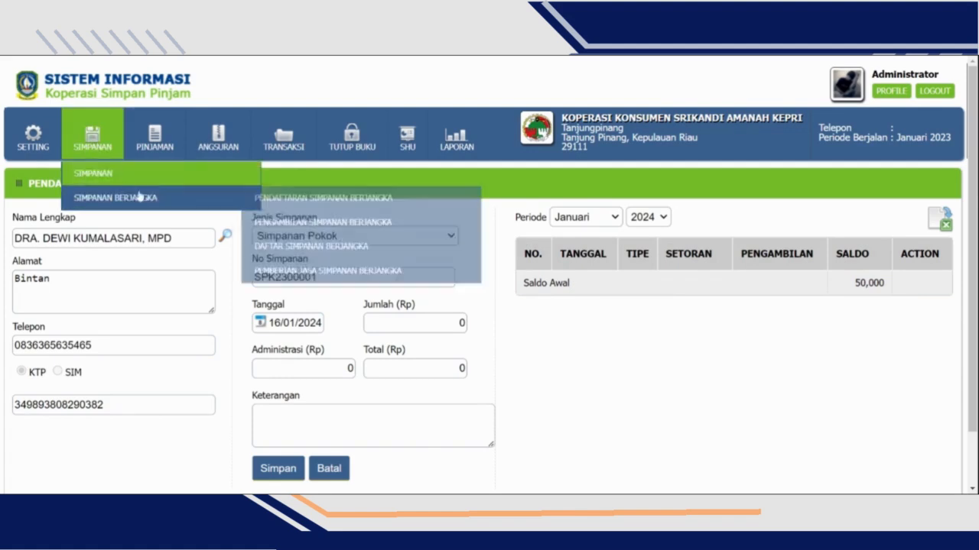
pyautogui.moveTo(242, 184)
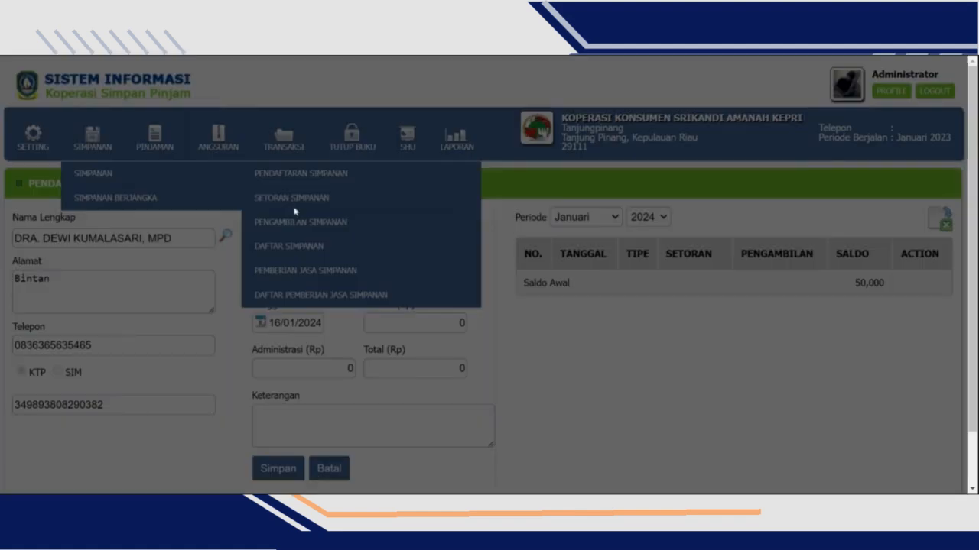
pyautogui.click(295, 199)
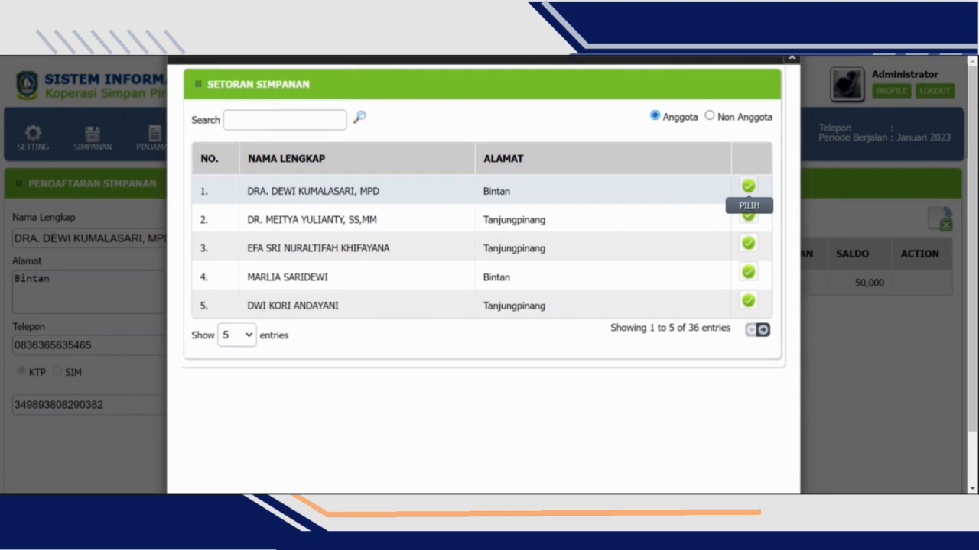
pyautogui.click(749, 187)
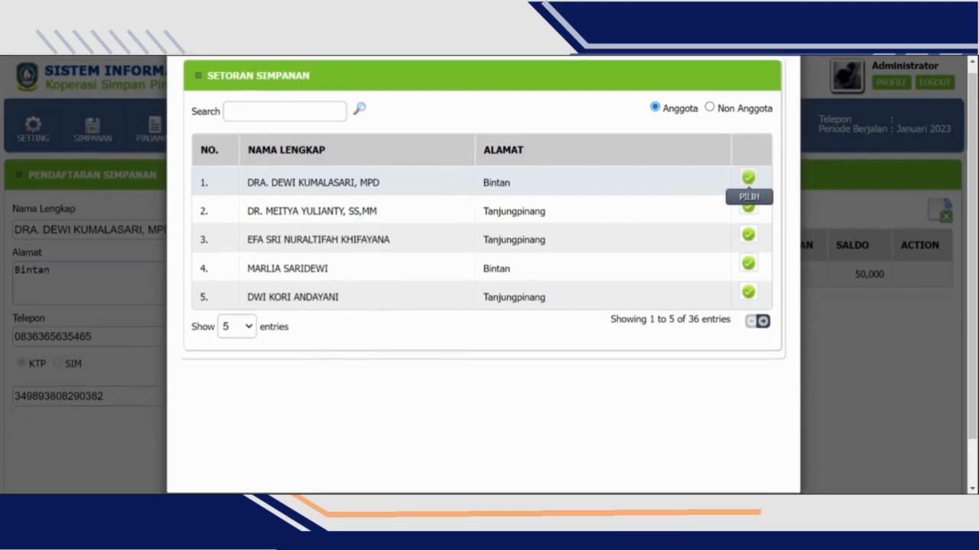
pyautogui.click(391, 234)
pyautogui.click(376, 249)
pyautogui.scroll(-1, 321, 293)
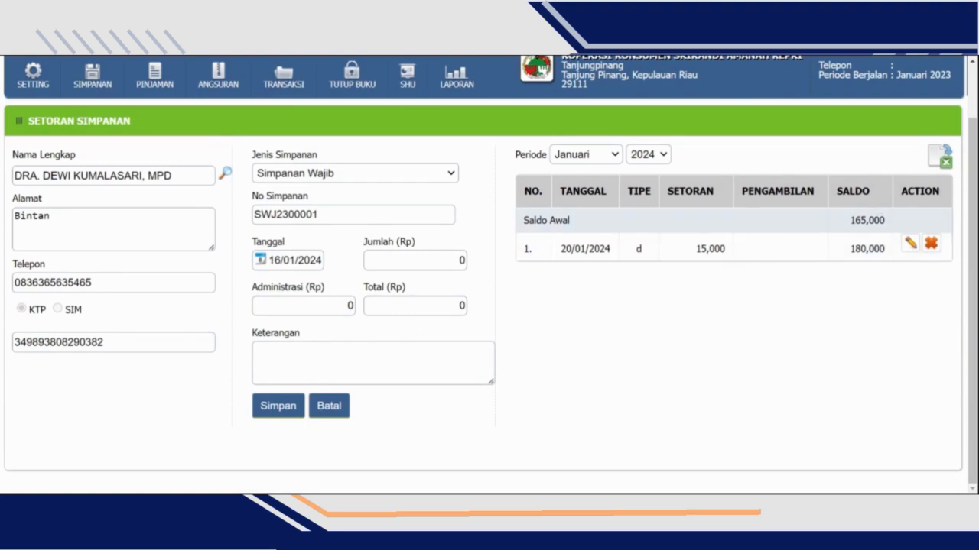
pyautogui.moveTo(847, 229); pyautogui.dragTo(884, 222)
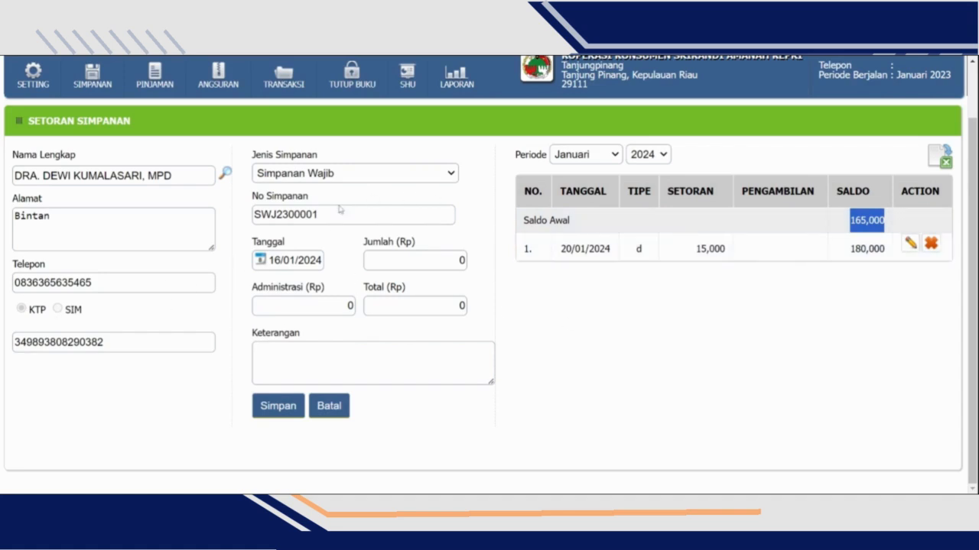
# - Record and save a Simpanan Wajib deposit of Rp 15,000 dated 30/01/2024 without an administration fee, and check its row
pyautogui.click(306, 264)
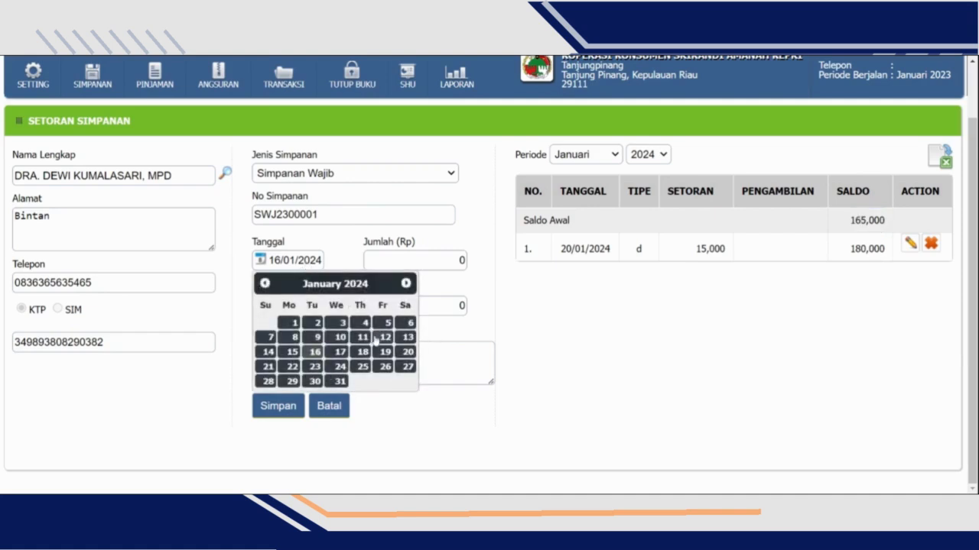
pyautogui.click(315, 382)
pyautogui.click(456, 260)
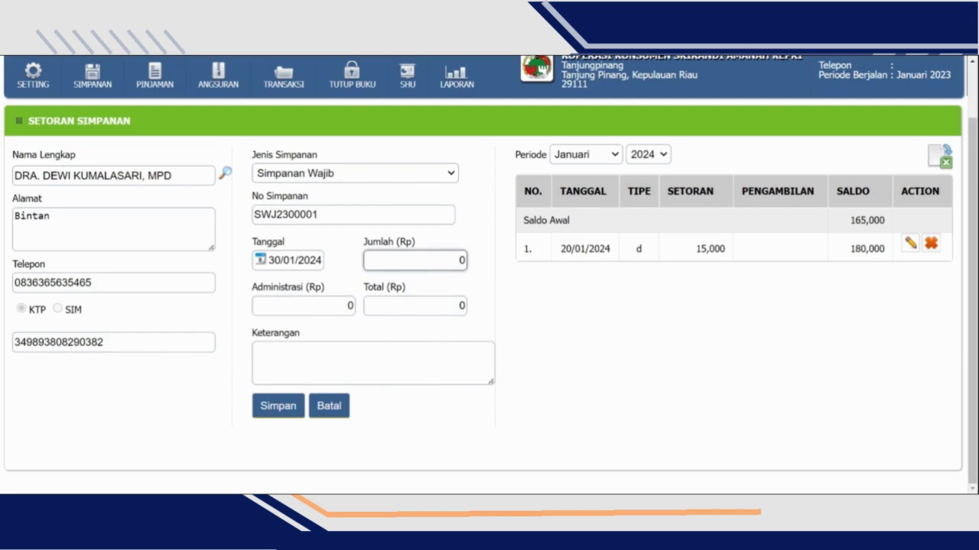
pyautogui.write('15,00')
pyautogui.press('Tab')
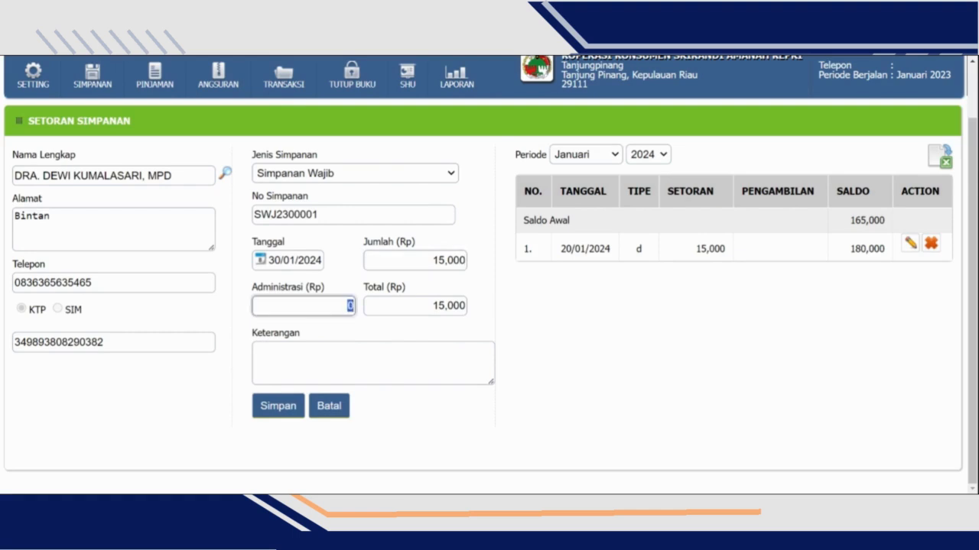
pyautogui.press('Tab')
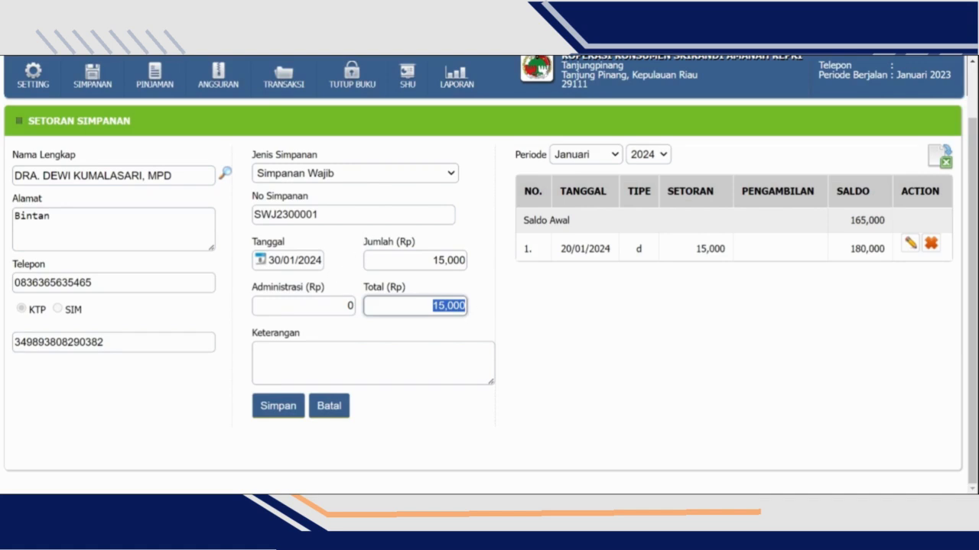
pyautogui.click(290, 409)
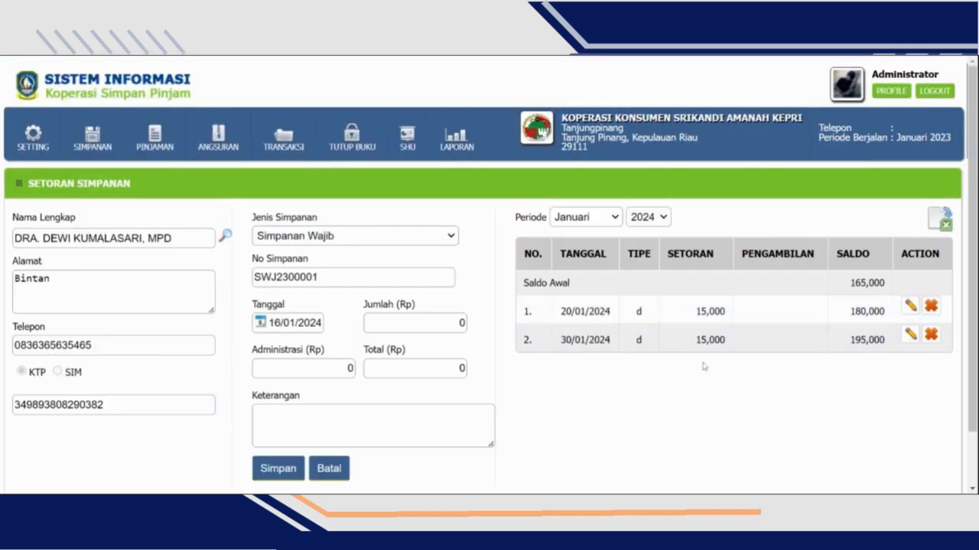
pyautogui.moveTo(565, 348); pyautogui.dragTo(778, 369)
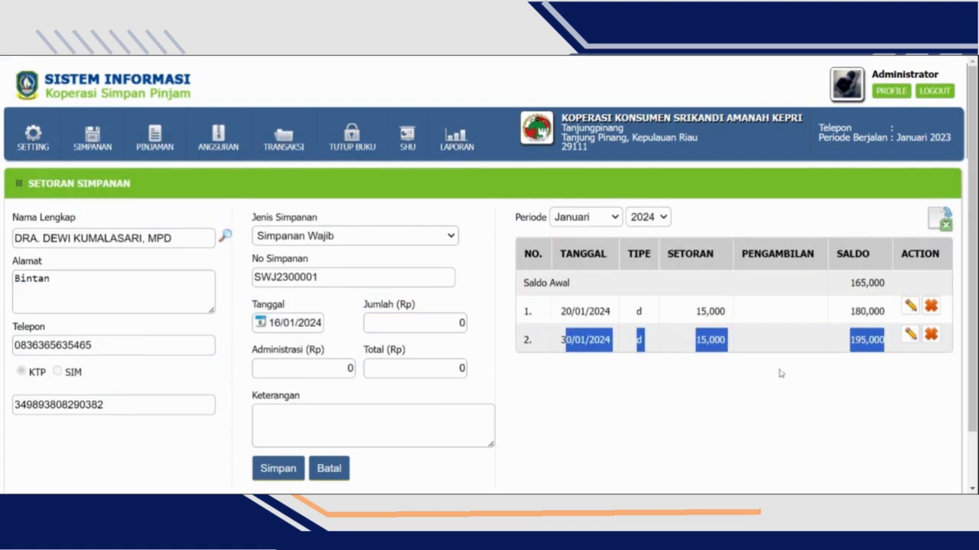
pyautogui.click(796, 385)
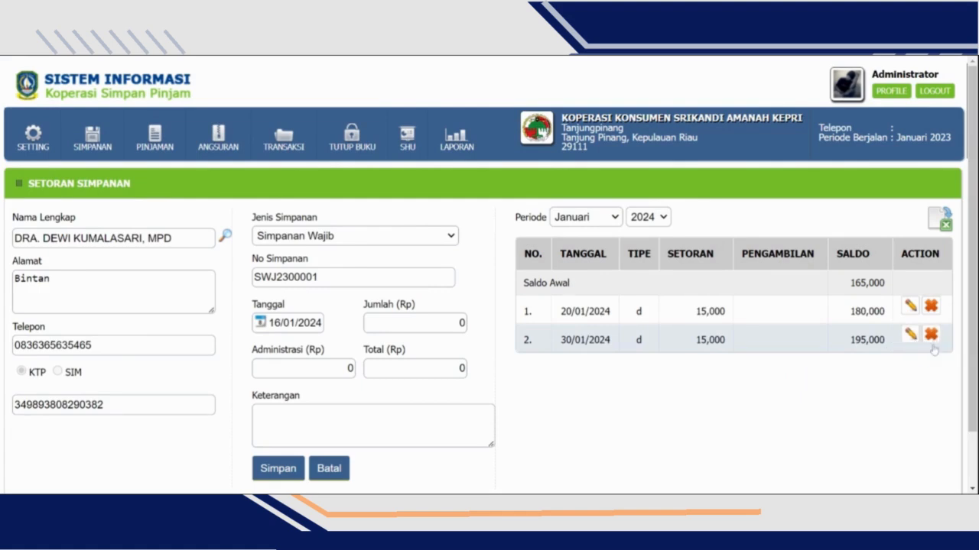
# - Switch the deposit form to Simpanan Sukarela and set the deposit date to 30/01/2024
pyautogui.scroll(-2, 357, 260)
pyautogui.scroll(2, 371, 227)
pyautogui.scroll(-2, 372, 227)
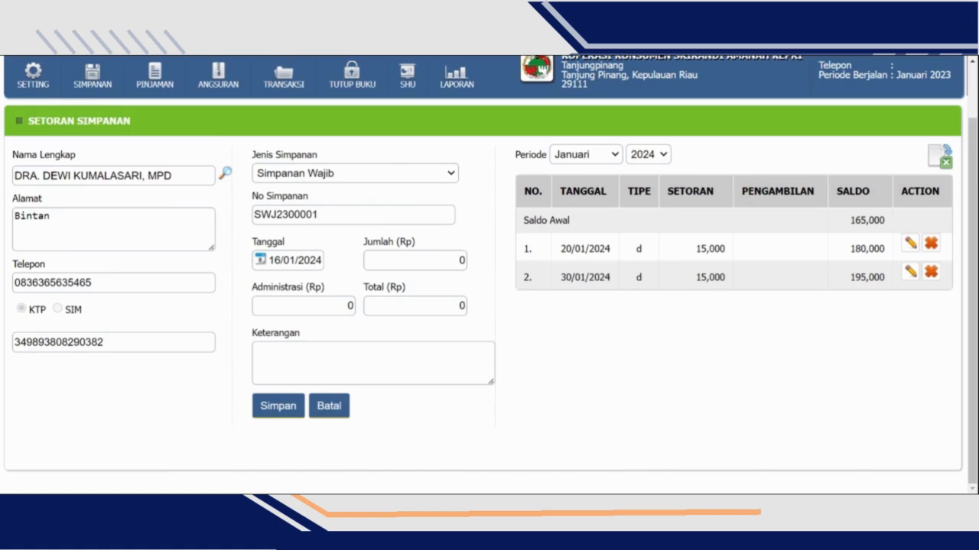
pyautogui.click(312, 202)
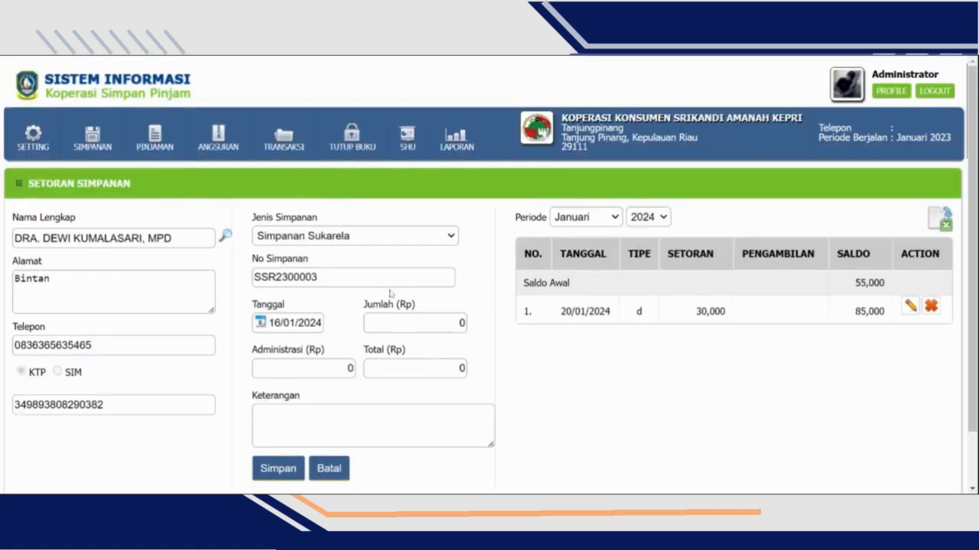
pyautogui.scroll(-2, 391, 292)
pyautogui.click(296, 261)
pyautogui.click(315, 390)
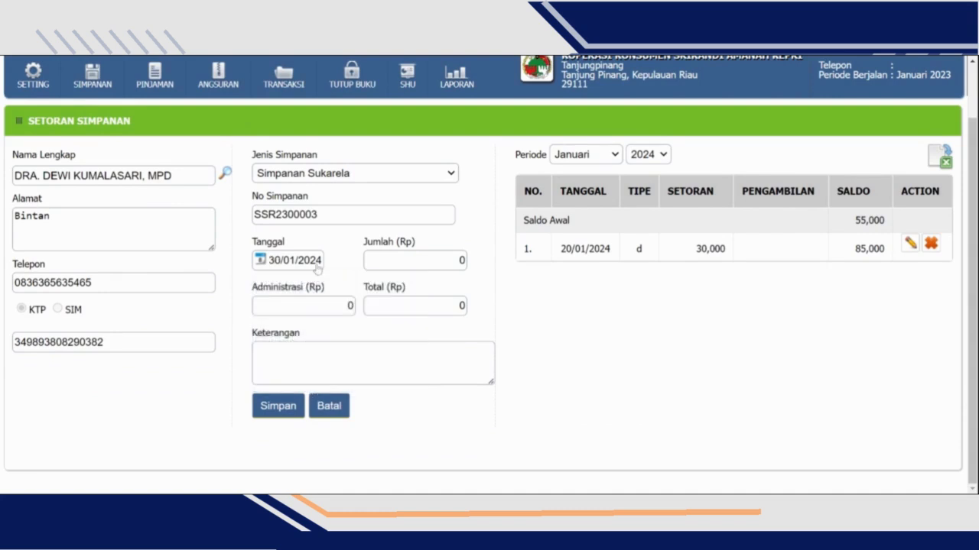
# - Enter a deposit amount of Rp 30,000 with an administration fee of Rp 5,000 and save the Simpanan Sukarela deposit
pyautogui.click(460, 260)
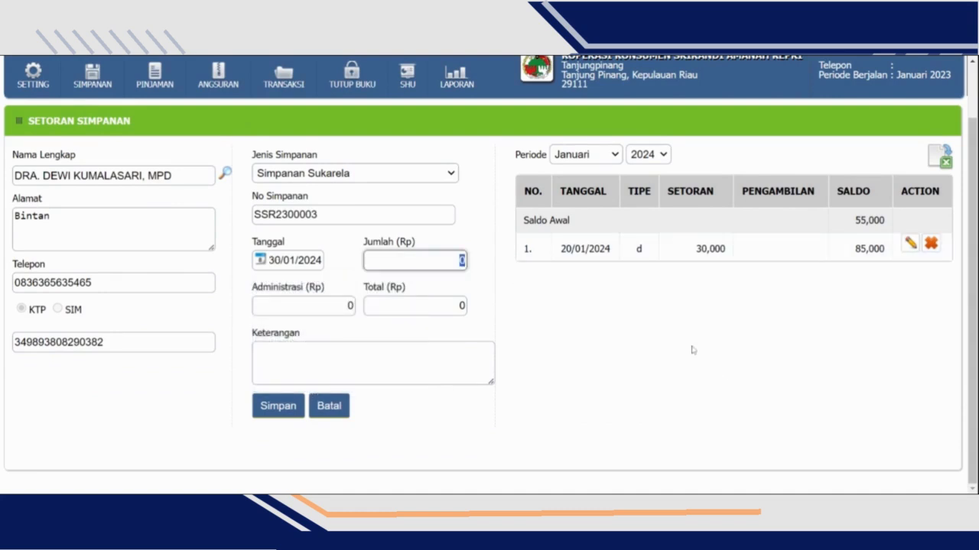
pyautogui.write('30,000')
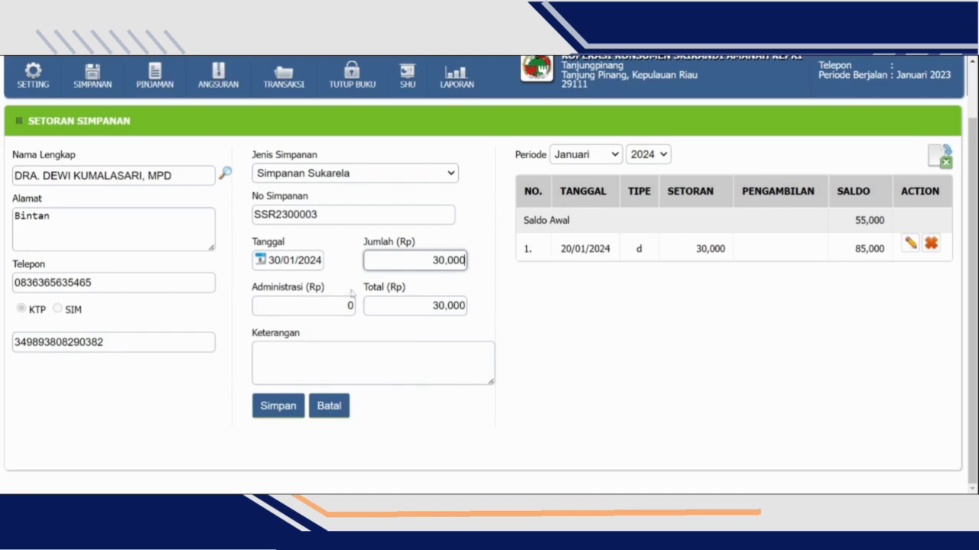
pyautogui.press('Tab')
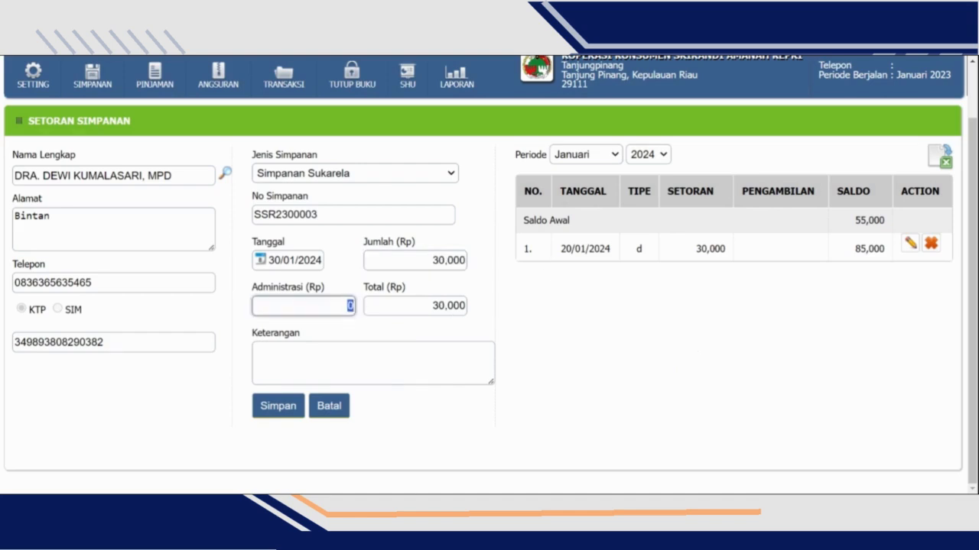
pyautogui.write('5,000')
pyautogui.press('Tab')
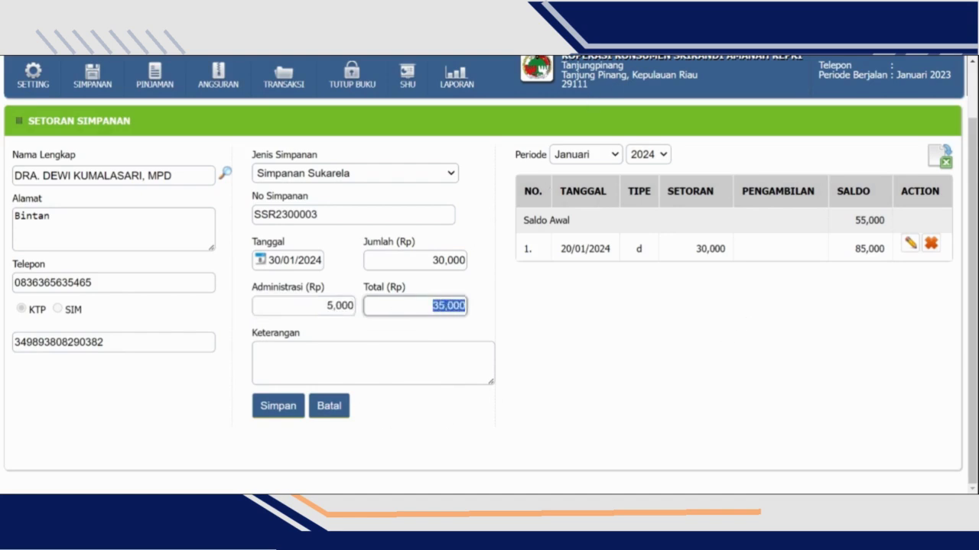
pyautogui.click(279, 406)
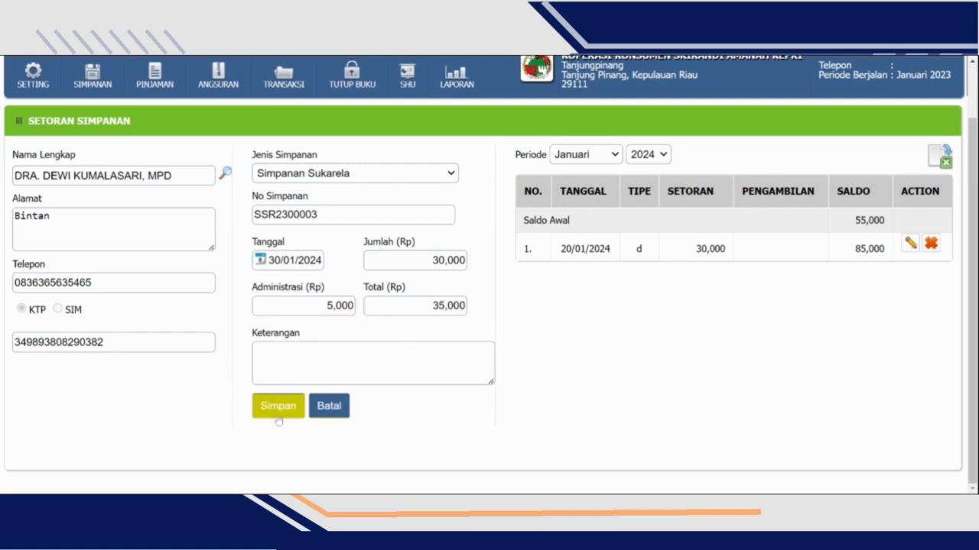
pyautogui.scroll(-1, 609, 267)
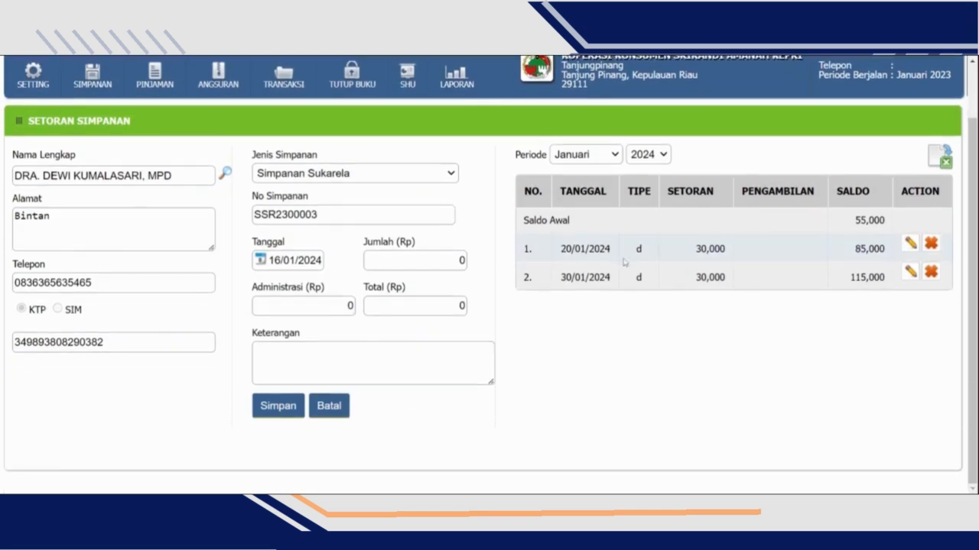
# - Open the savings list (Daftar Simpanan), view the February 2024 period and return to January 2024
pyautogui.moveTo(95, 76)
pyautogui.moveTo(115, 115)
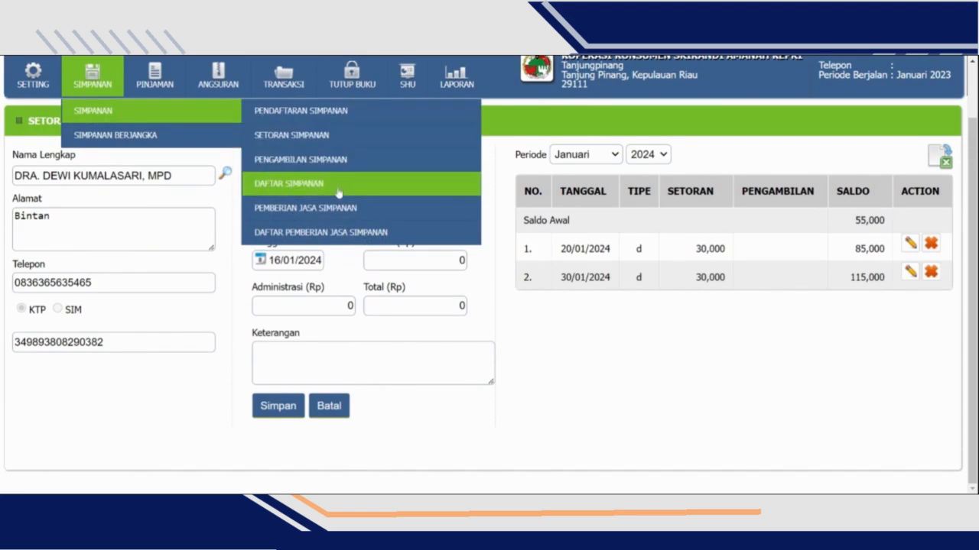
pyautogui.click(289, 184)
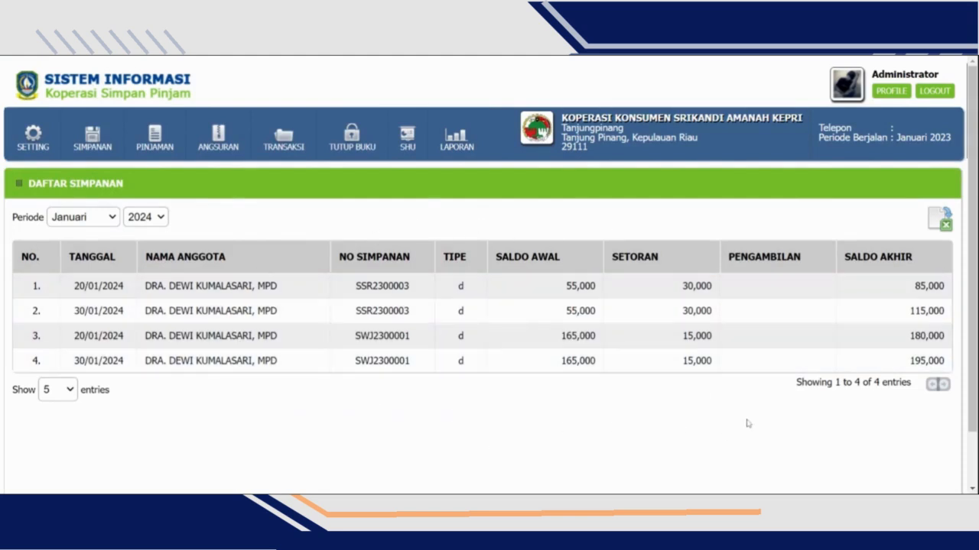
pyautogui.click(99, 221)
pyautogui.click(94, 230)
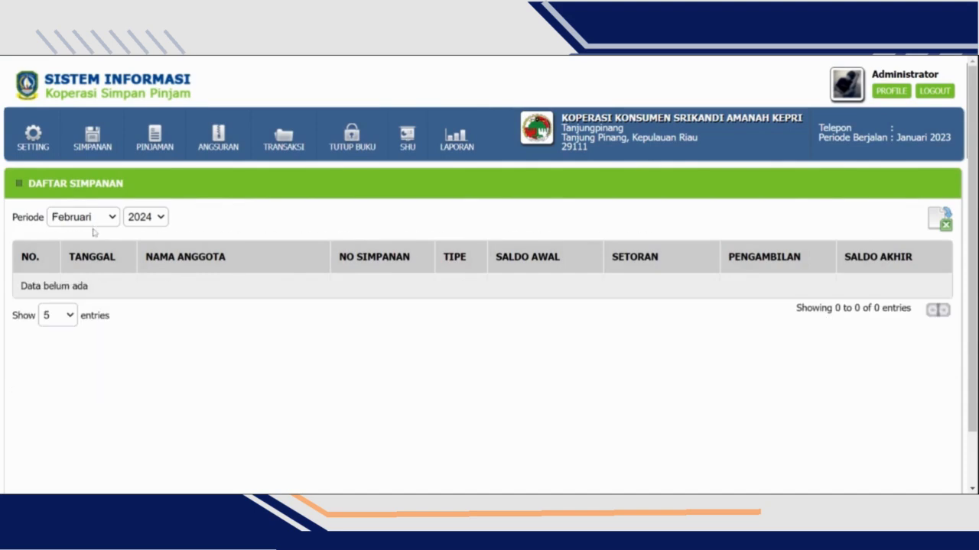
pyautogui.click(88, 229)
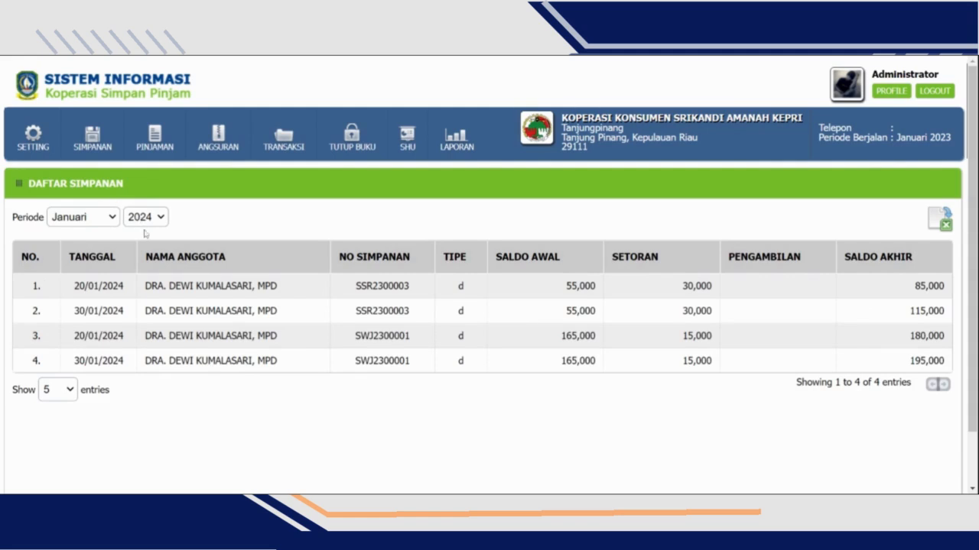
# - Set the savings list's year to 2023 and view the deposits for December, November and September
pyautogui.click(145, 234)
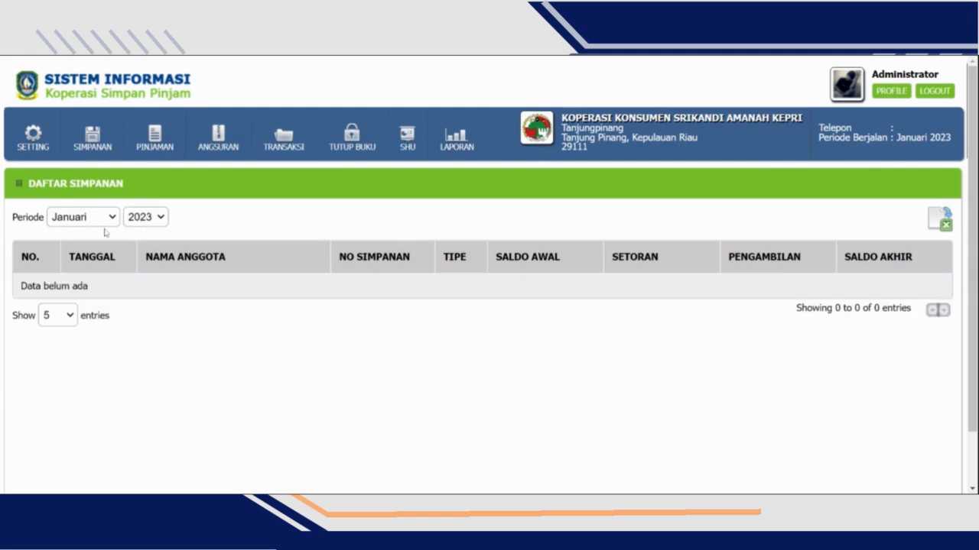
pyautogui.click(107, 375)
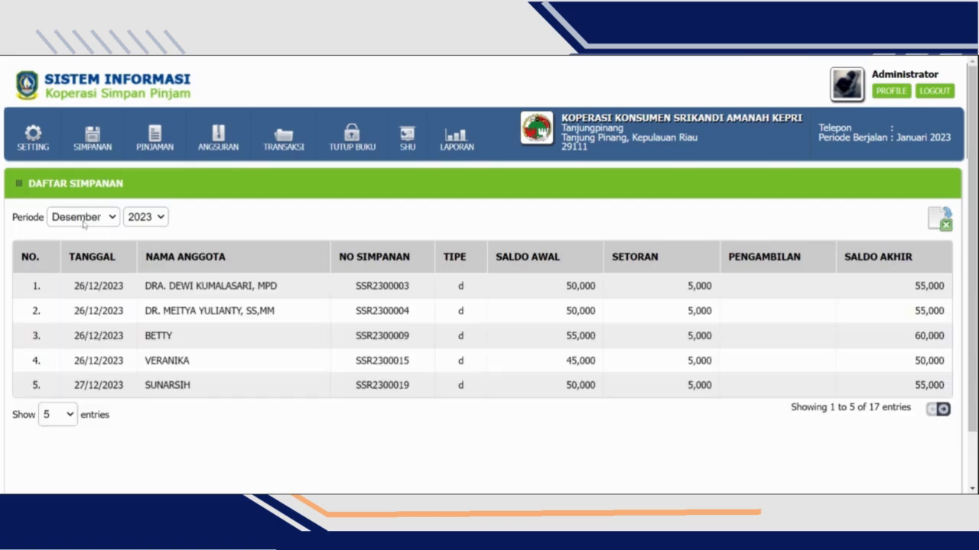
pyautogui.click(83, 217)
pyautogui.click(87, 374)
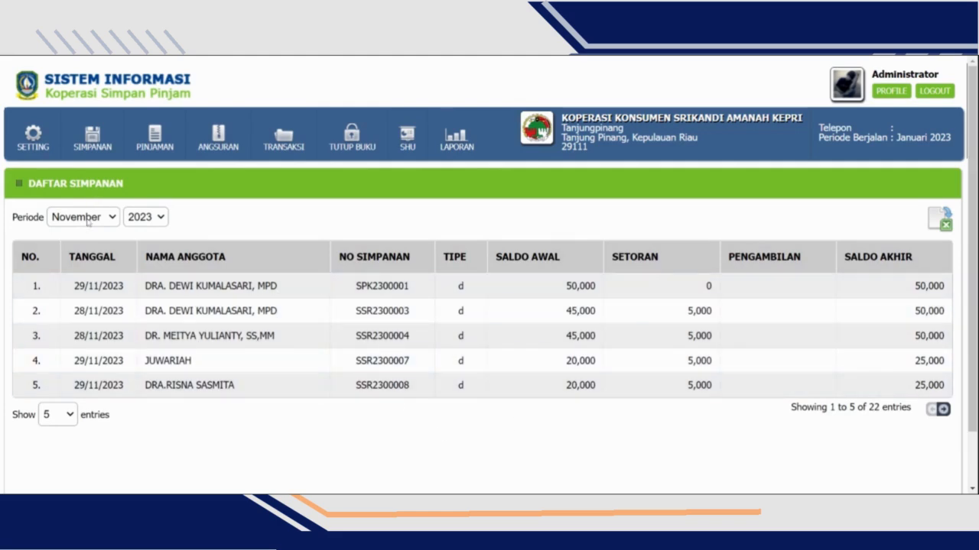
pyautogui.click(94, 346)
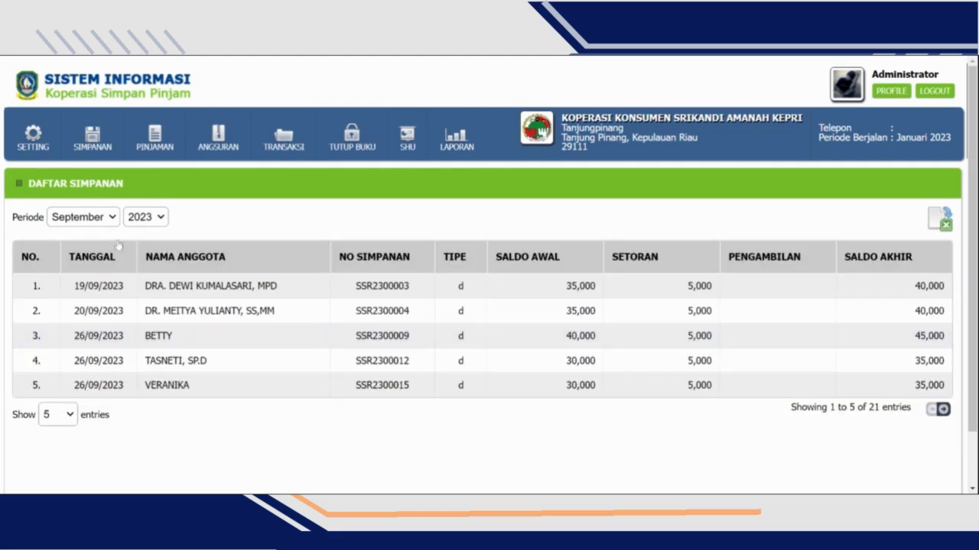
# - Open the savings interest page (Pemberian Jasa Simpanan) for January 2024 and look through the members' balances and interest
pyautogui.moveTo(100, 142)
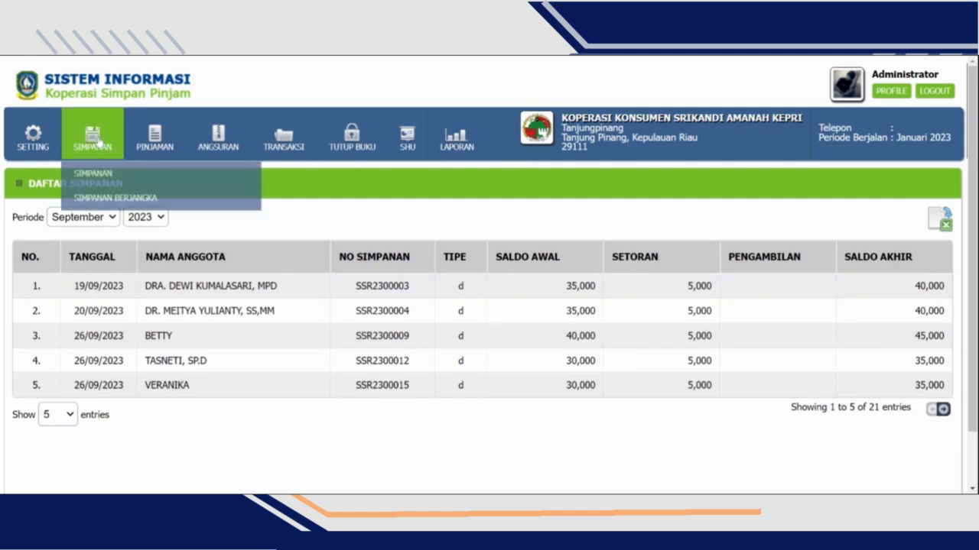
pyautogui.moveTo(119, 178)
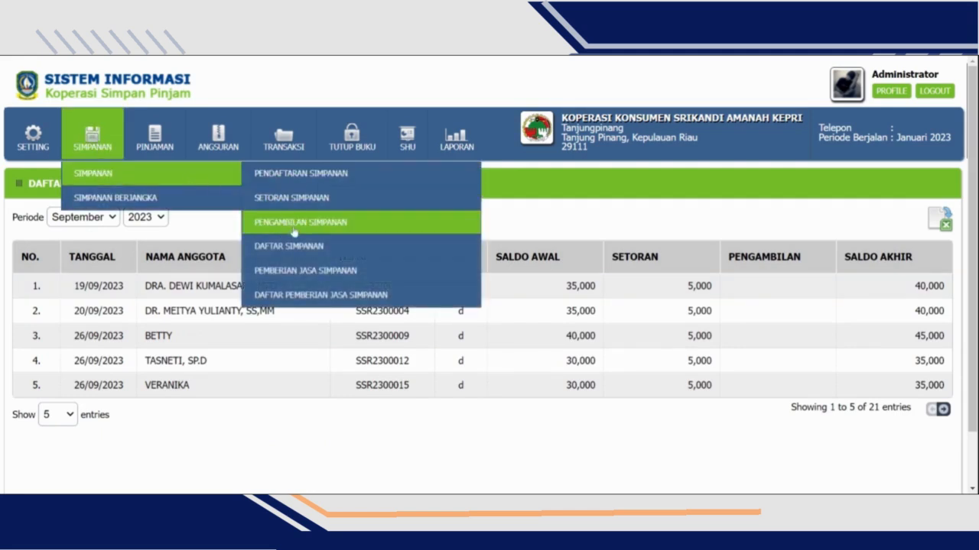
pyautogui.click(307, 272)
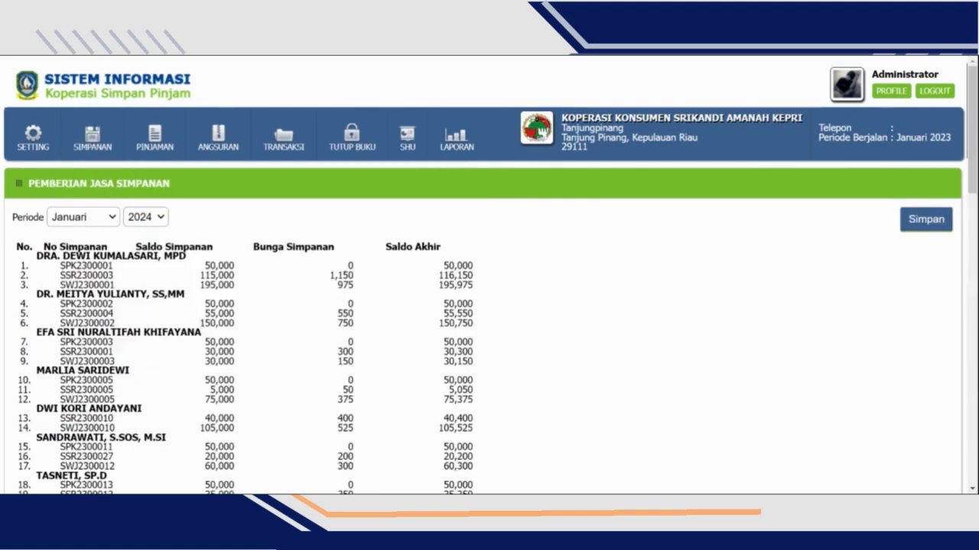
pyautogui.scroll(-1, 617, 353)
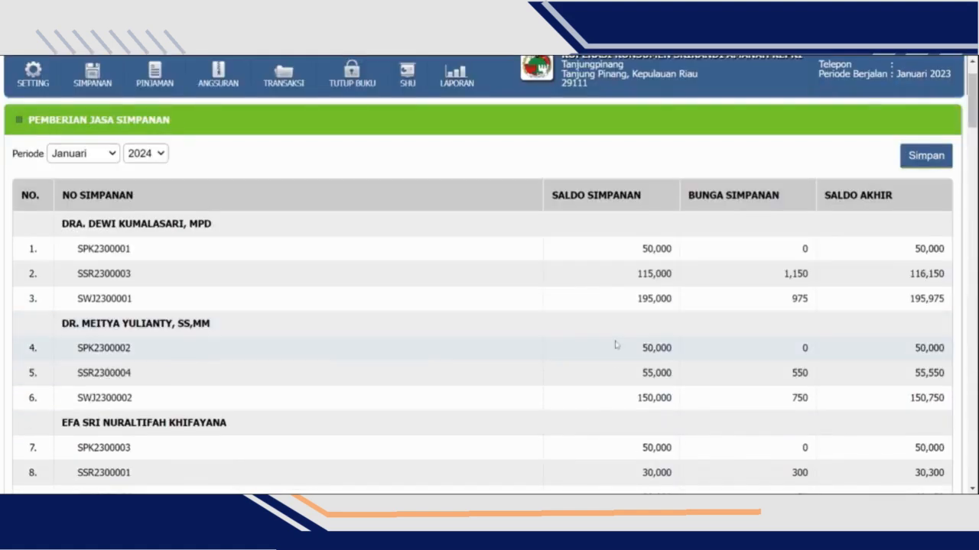
pyautogui.scroll(-3, 403, 221)
pyautogui.scroll(-3, 402, 232)
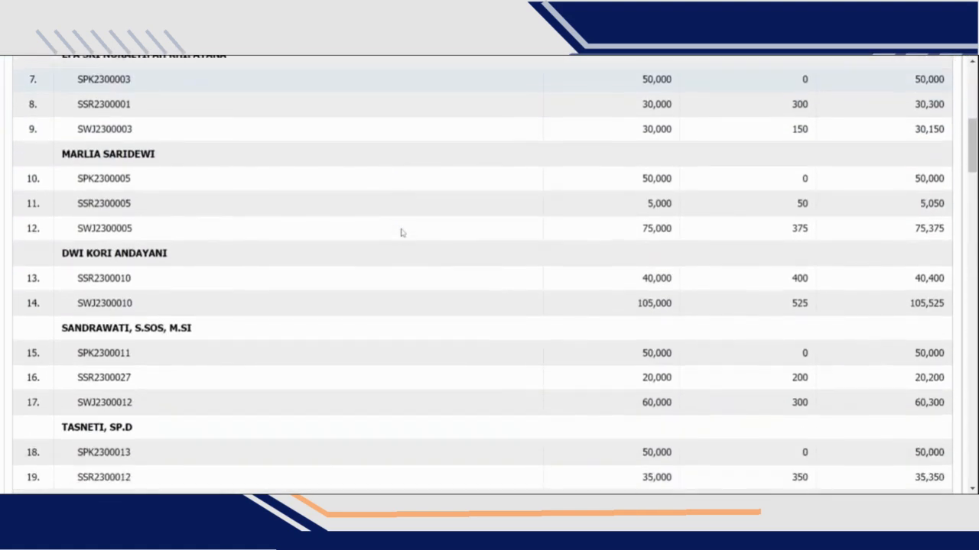
pyautogui.scroll(5, 402, 232)
pyautogui.scroll(3, 590, 186)
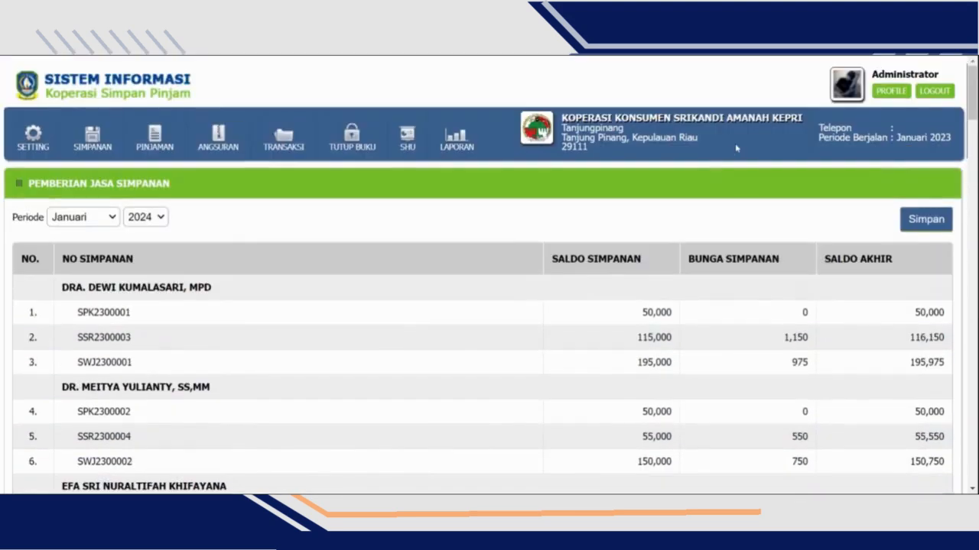
pyautogui.scroll(-1, 769, 280)
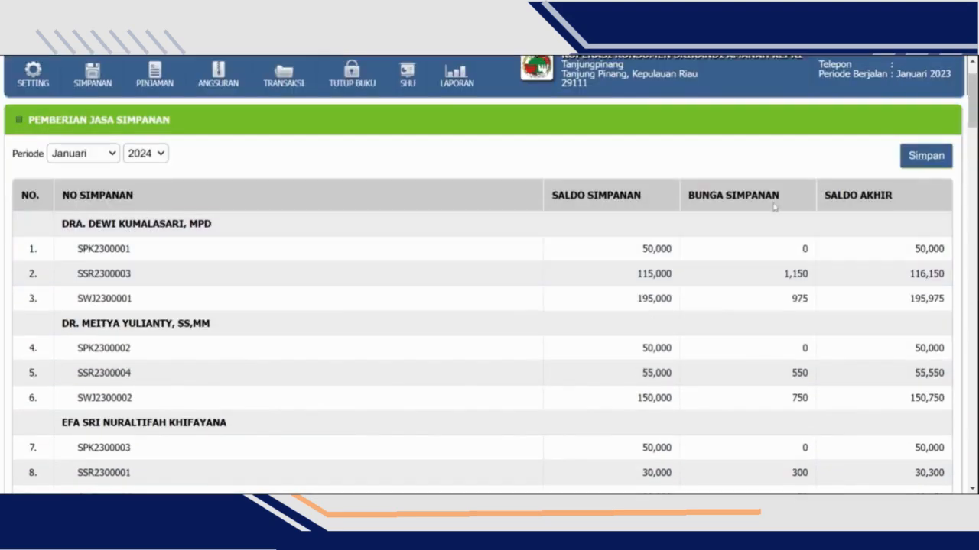
pyautogui.scroll(-1, 775, 223)
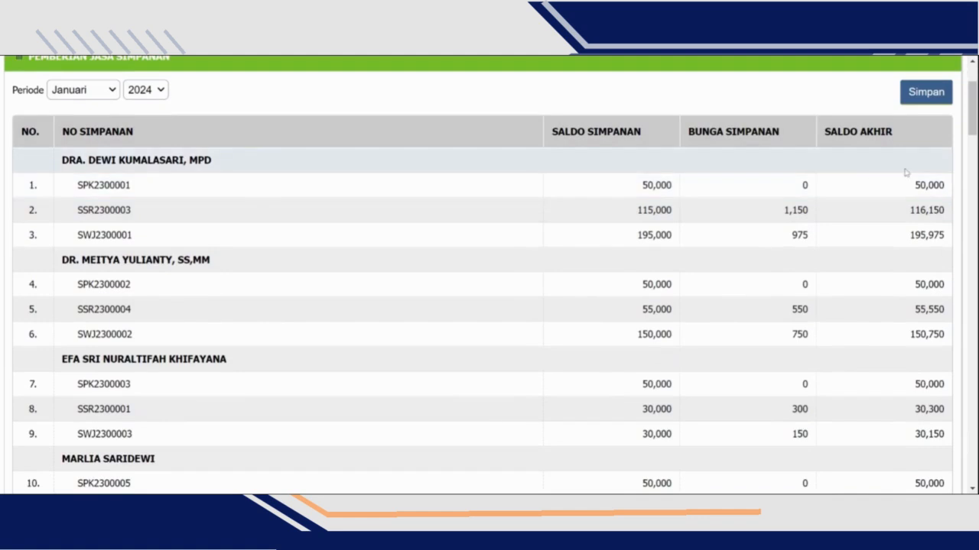
# - Examine the savings balance, interest and final balance of each account of the first member in the list
pyautogui.moveTo(830, 131); pyautogui.dragTo(894, 131)
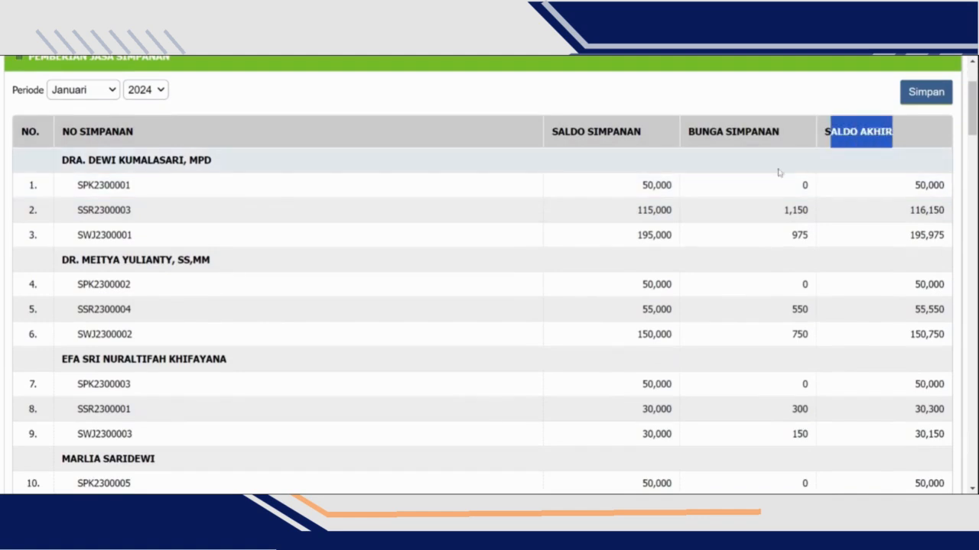
pyautogui.moveTo(798, 193); pyautogui.dragTo(807, 186)
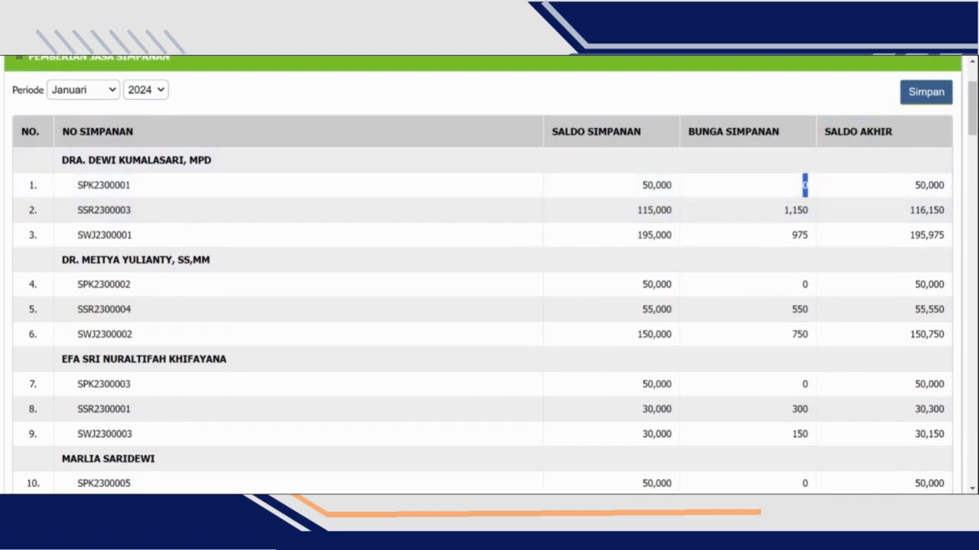
pyautogui.moveTo(911, 186); pyautogui.dragTo(956, 200)
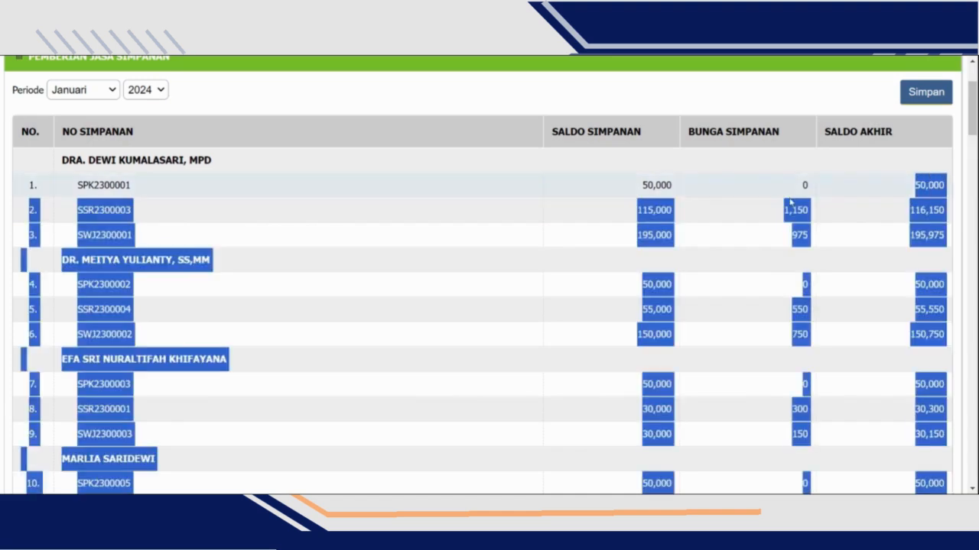
pyautogui.click(692, 224)
pyautogui.moveTo(634, 214); pyautogui.dragTo(679, 214)
pyautogui.moveTo(777, 214); pyautogui.dragTo(814, 216)
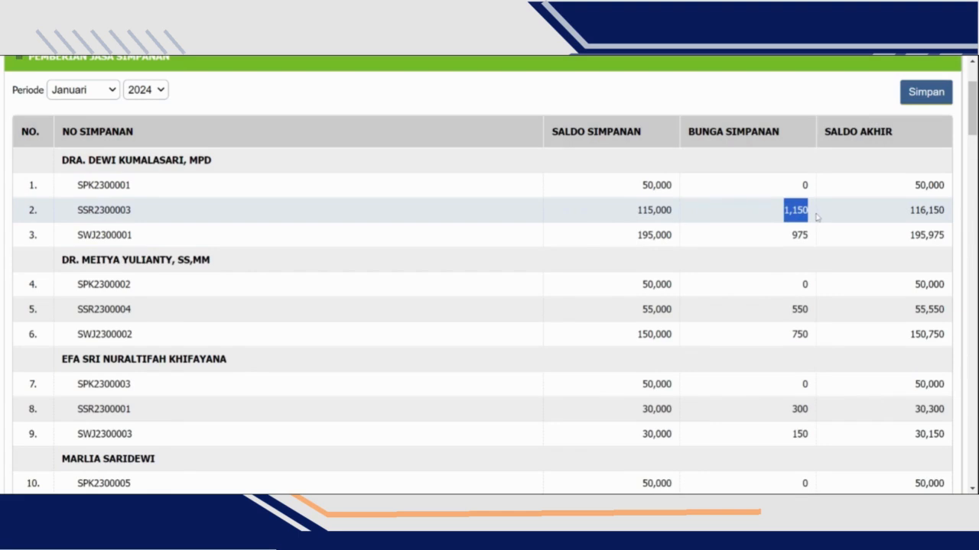
pyautogui.moveTo(906, 214)
pyautogui.mouseDown()
pyautogui.moveTo(938, 214)
pyautogui.moveTo(919, 214)
pyautogui.mouseUp()
pyautogui.click(792, 256)
pyautogui.moveTo(633, 237); pyautogui.dragTo(710, 241)
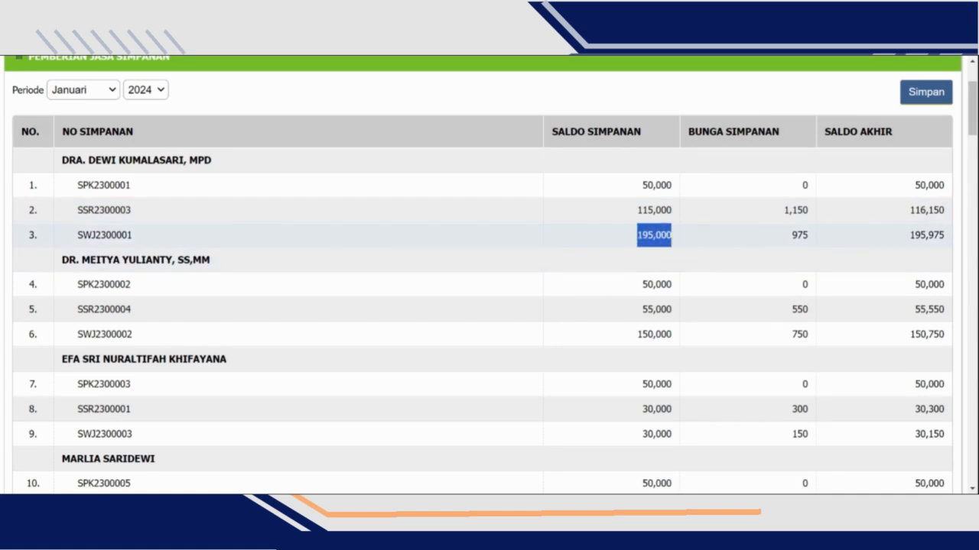
pyautogui.moveTo(909, 236); pyautogui.dragTo(948, 237)
pyautogui.scroll(3, 508, 225)
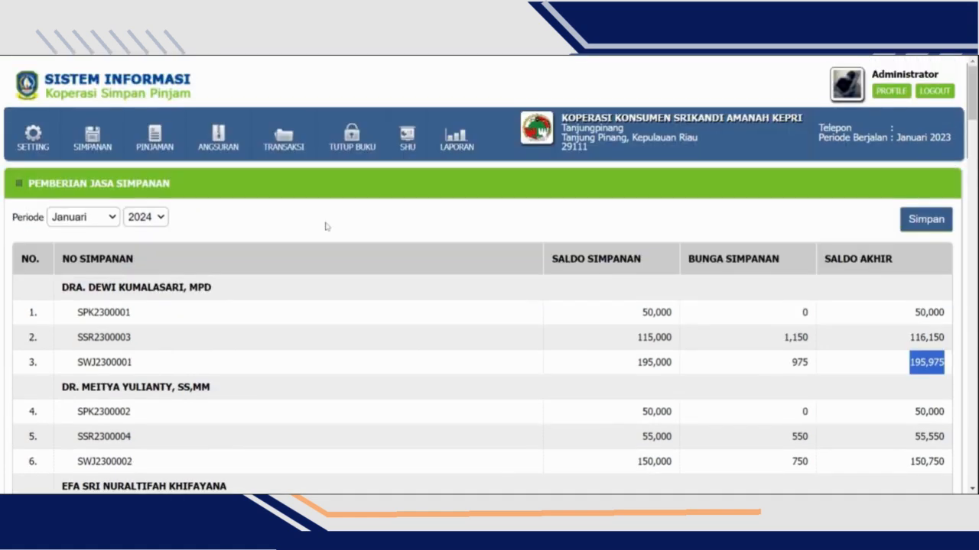
# - Start a new loan registration (Pendaftaran Pinjaman) and select the first member in the list as borrower
pyautogui.moveTo(157, 157)
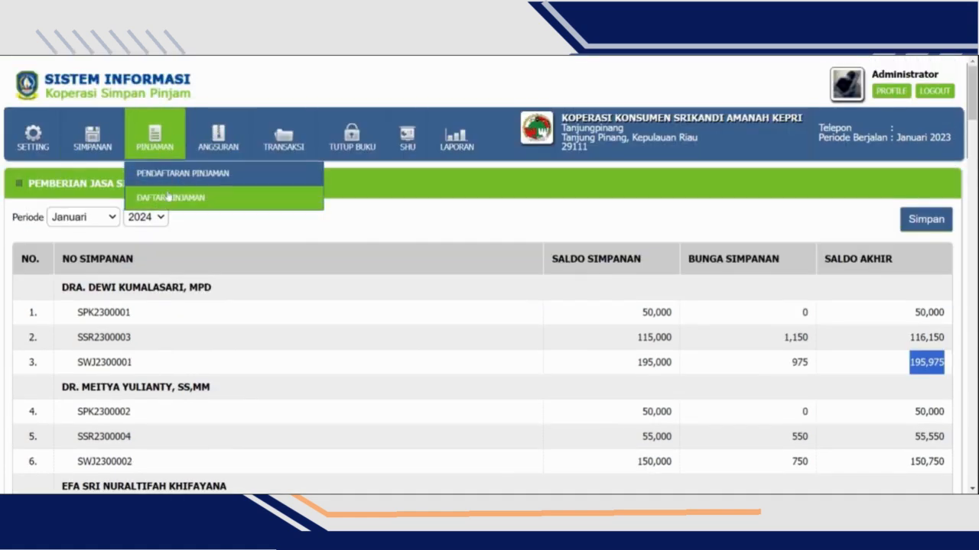
pyautogui.click(175, 178)
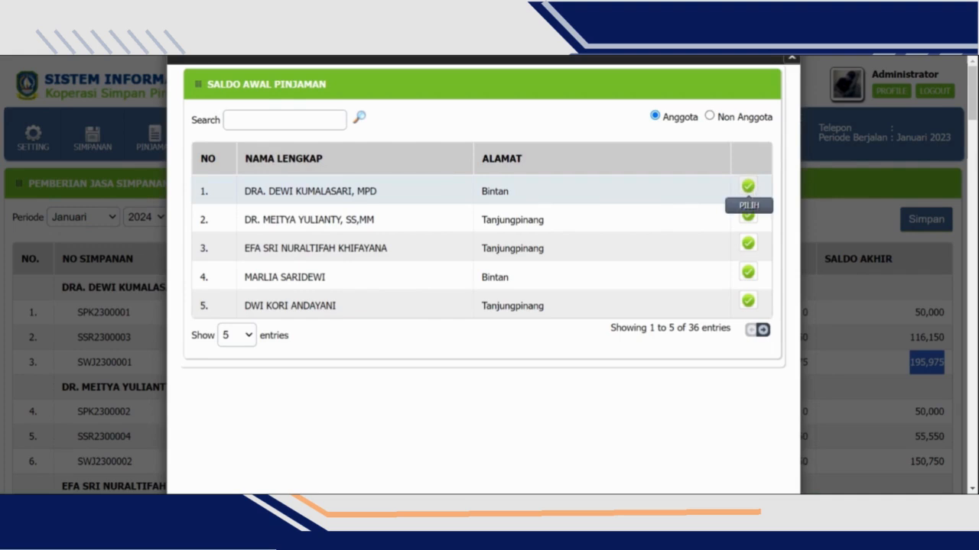
pyautogui.click(751, 189)
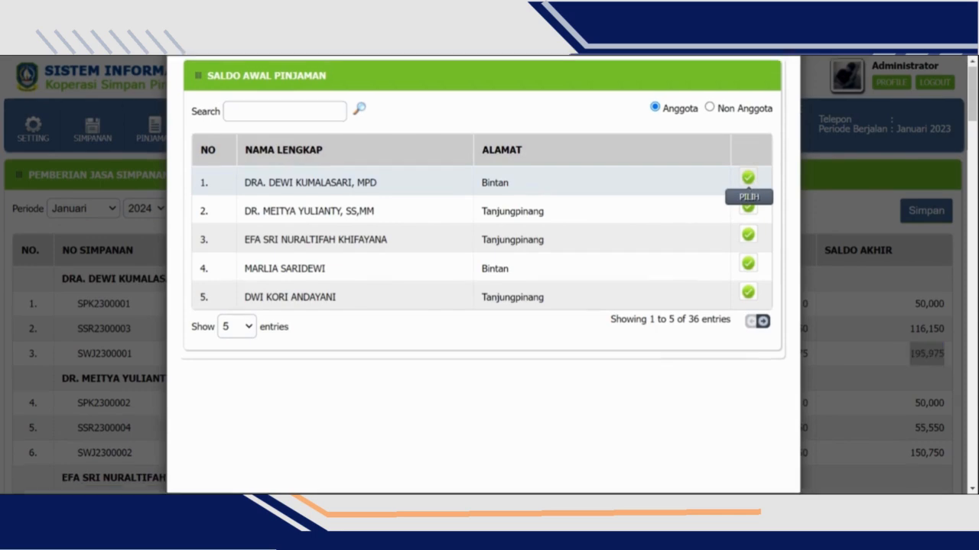
# - Choose Pinjaman Usaha as the loan type and check its number of installments, days per period and total days
pyautogui.scroll(-2, 114, 271)
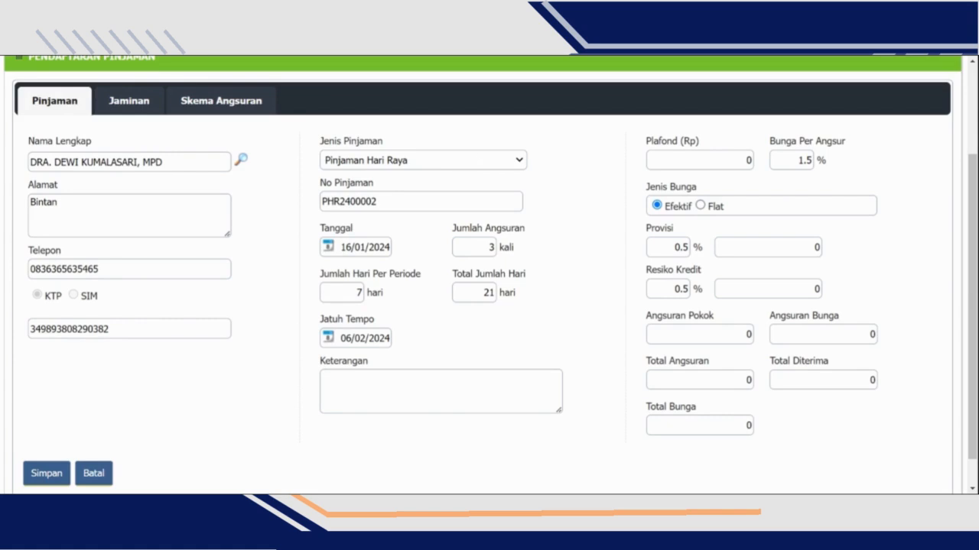
pyautogui.click(474, 200)
pyautogui.scroll(-3, 461, 214)
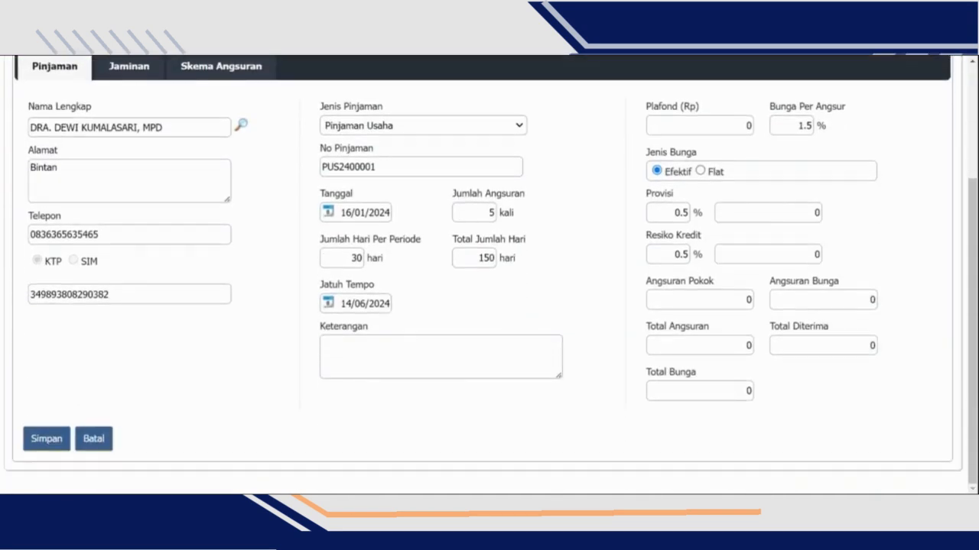
pyautogui.doubleClick(485, 208)
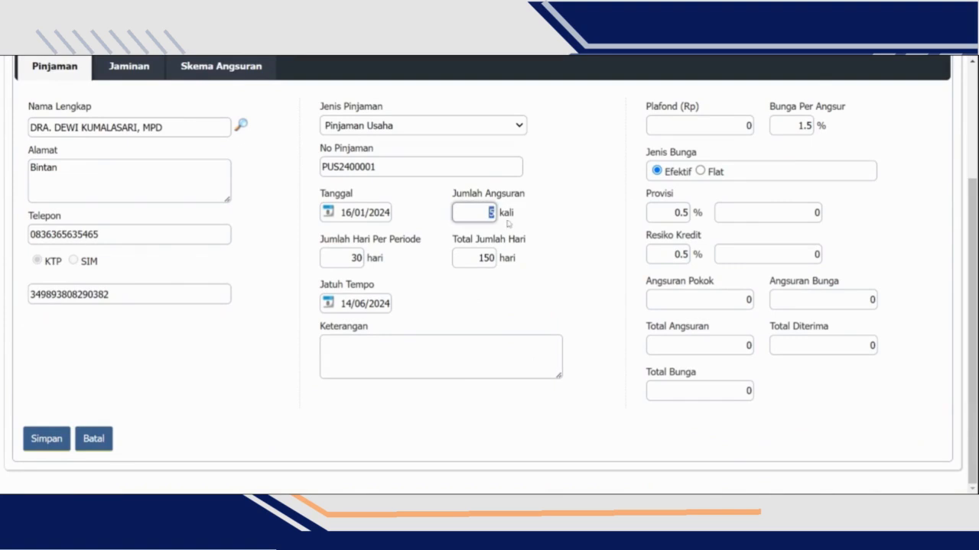
pyautogui.press('Tab')
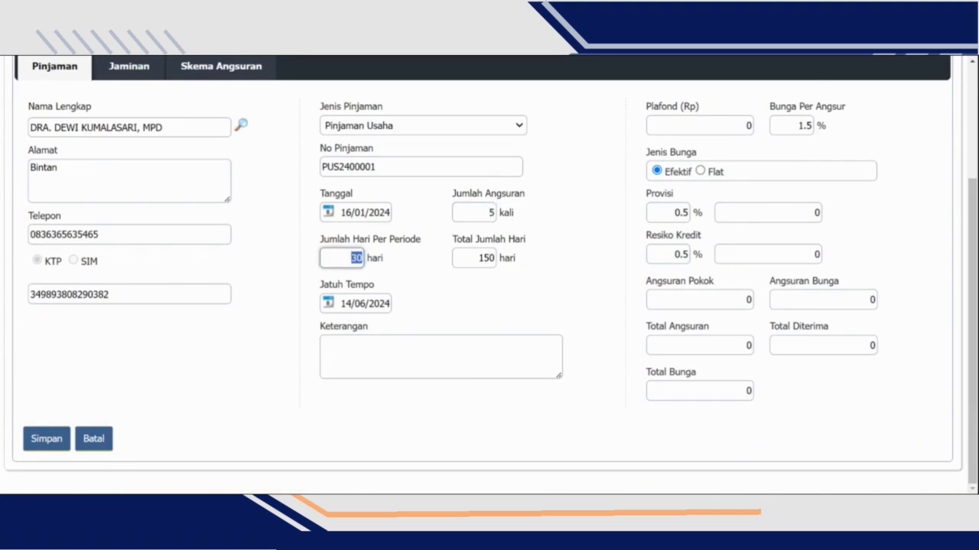
pyautogui.press('Tab')
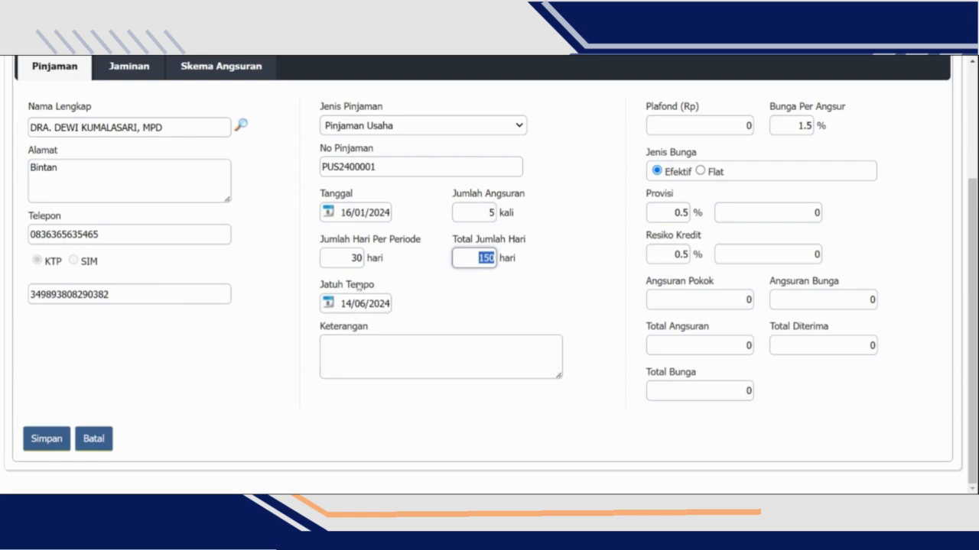
# - Set the loan's Plafond to Rp 2,000,000
pyautogui.scroll(2, 637, 196)
pyautogui.click(740, 254)
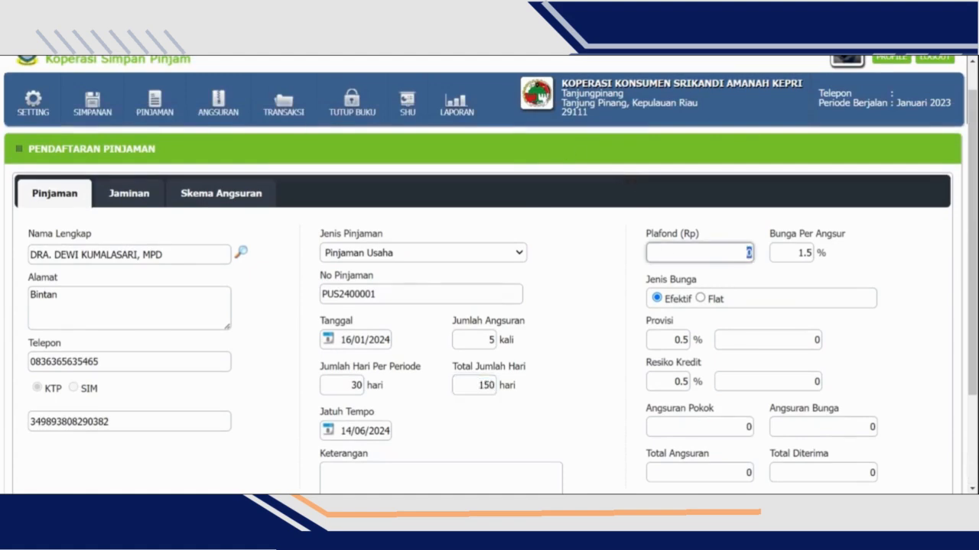
pyautogui.scroll(-2, 740, 254)
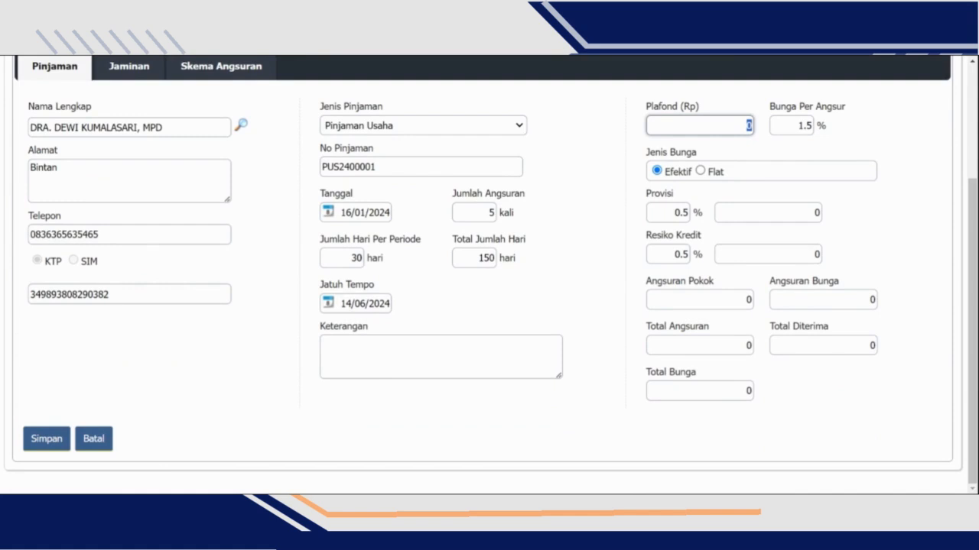
pyautogui.write('2000000')
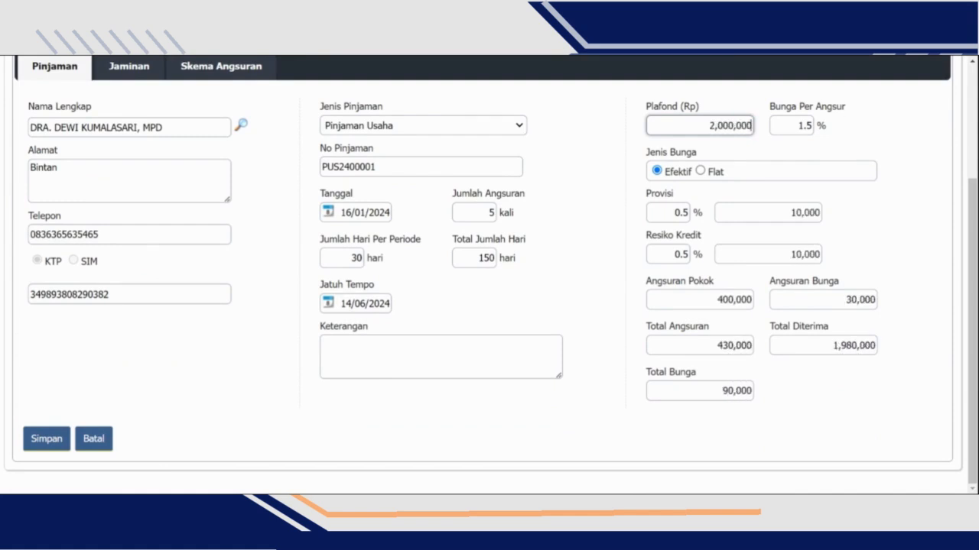
# - Check the interest per installment and compare the loan's total interest under the Efektif and Flat interest types
pyautogui.scroll(1, 823, 125)
pyautogui.click(804, 189)
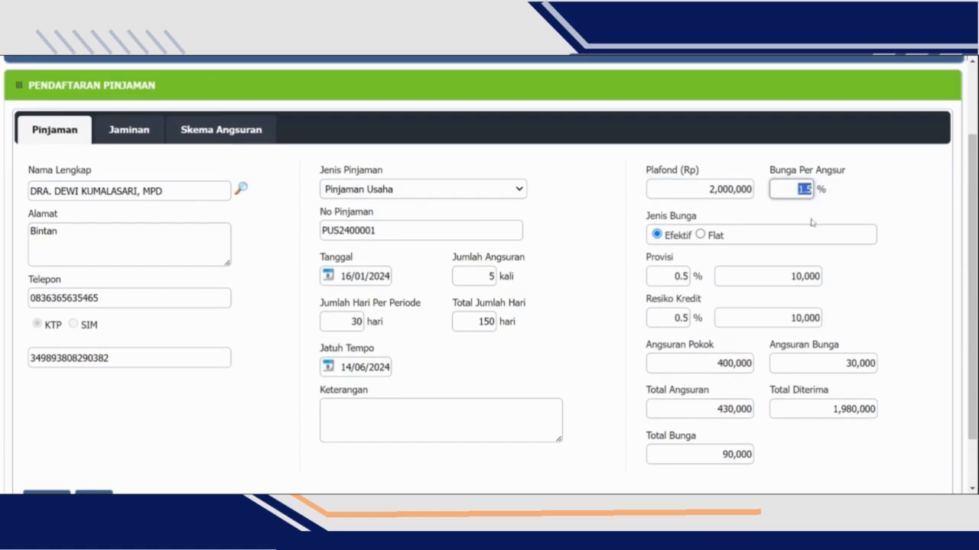
pyautogui.click(701, 235)
pyautogui.click(656, 235)
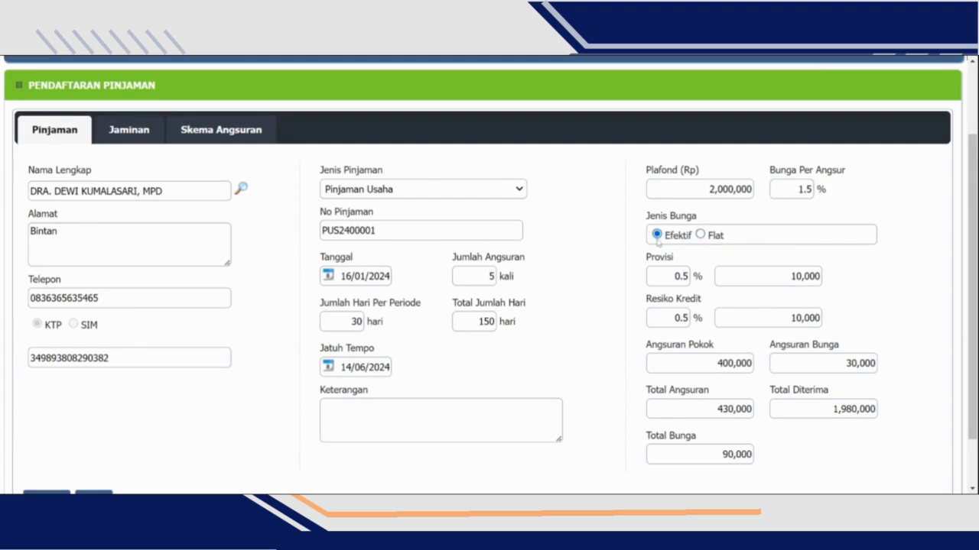
pyautogui.click(701, 235)
pyautogui.click(657, 235)
pyautogui.moveTo(722, 455); pyautogui.dragTo(800, 461)
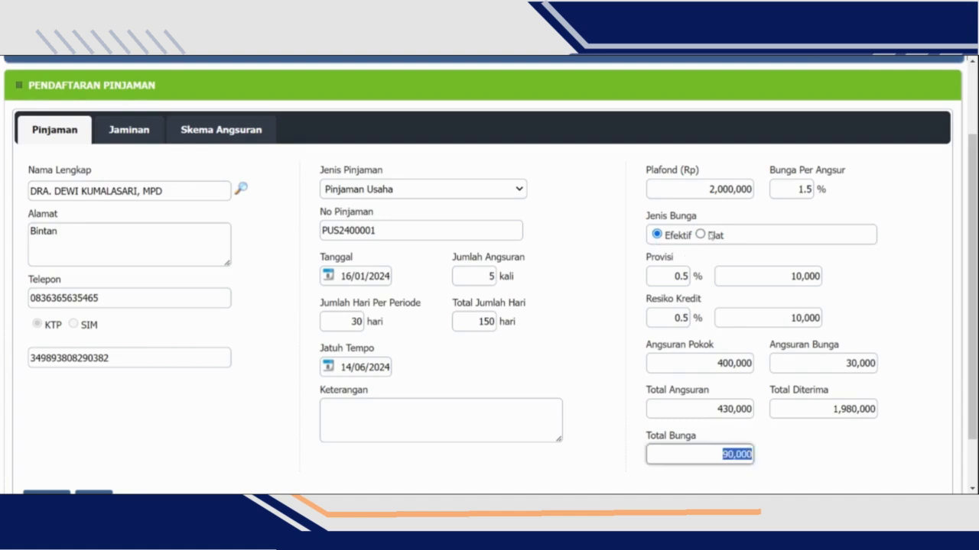
# - Set the interest type to Flat and review the total interest and the installment schedule (Skema Angsuran)
pyautogui.click(702, 236)
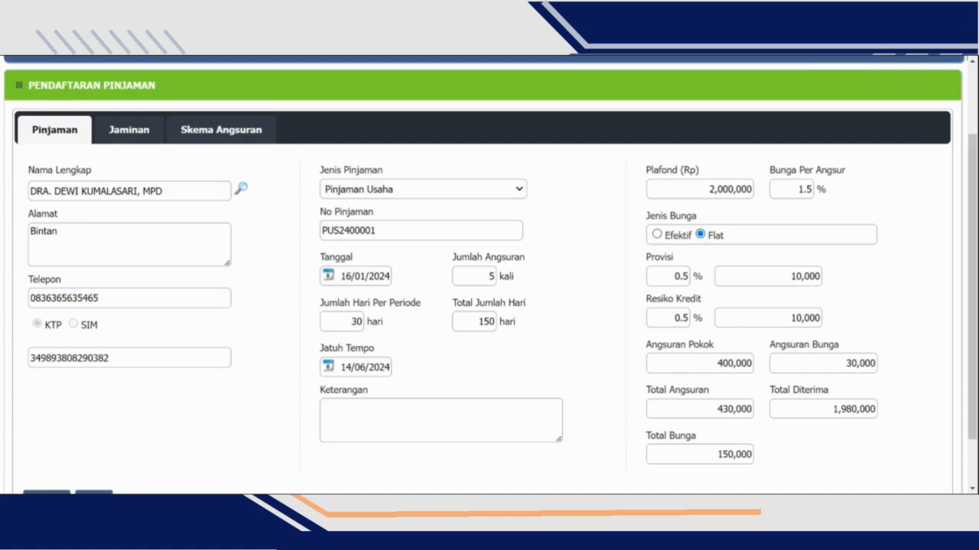
pyautogui.moveTo(715, 454); pyautogui.dragTo(821, 454)
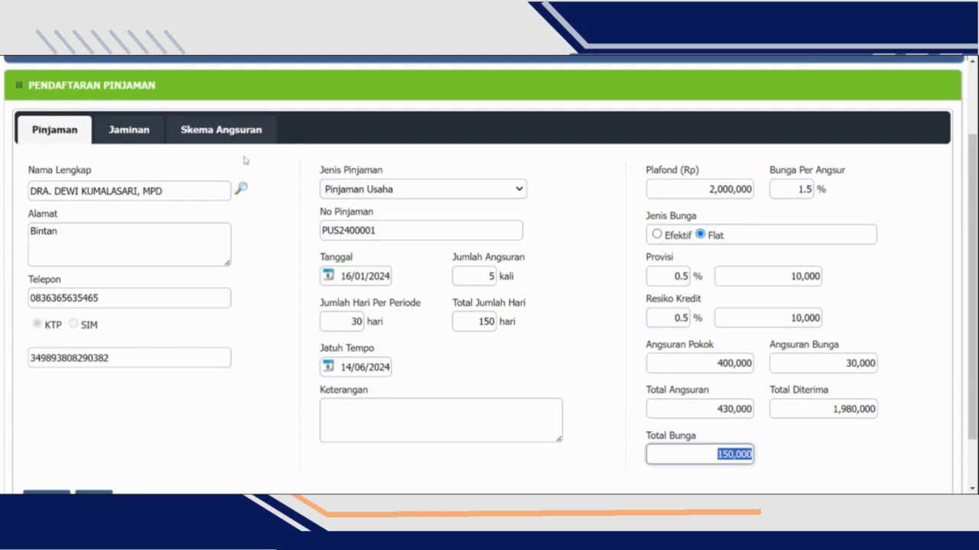
pyautogui.click(229, 131)
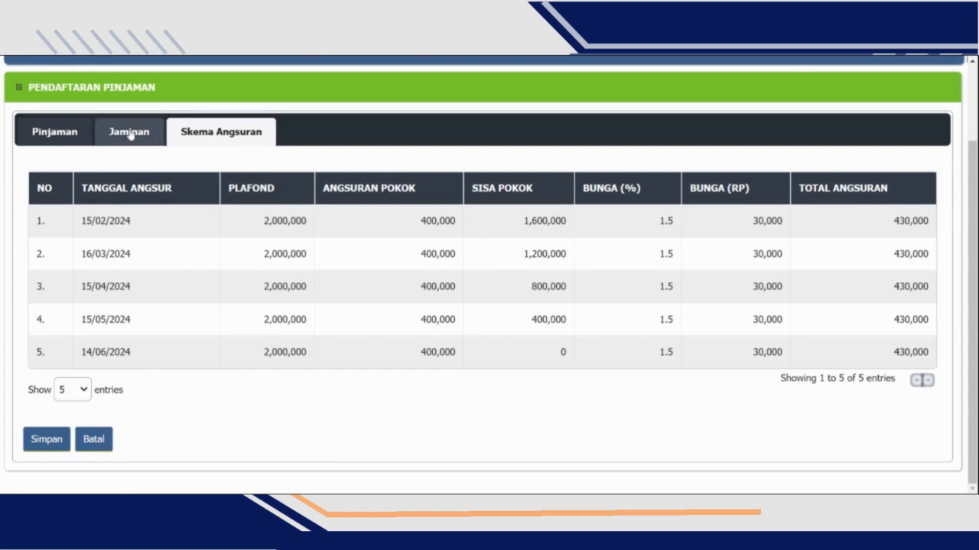
pyautogui.click(45, 132)
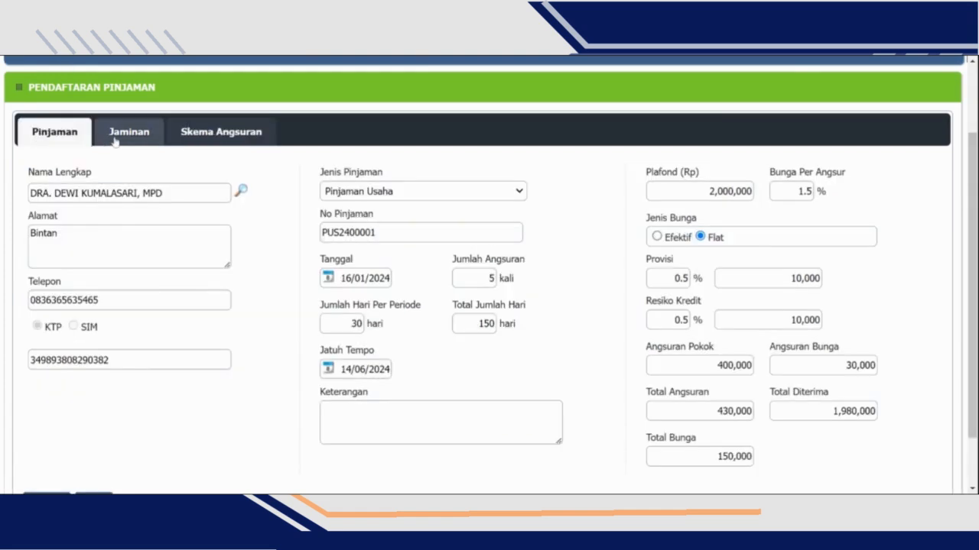
# - Record the loan's collateral as Lainnya with the description Laptop and a collateral value of Rp 2,000,000
pyautogui.click(116, 140)
pyautogui.scroll(-1, 188, 293)
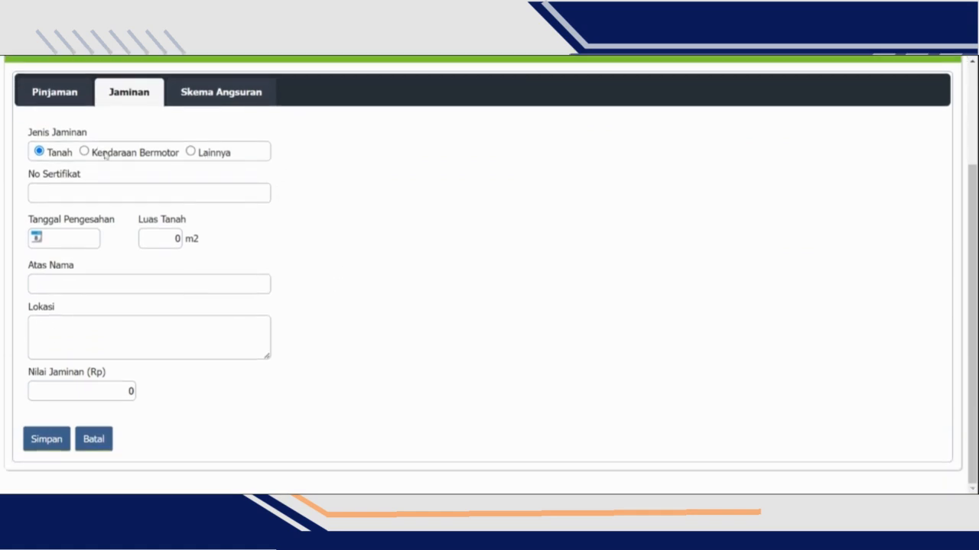
pyautogui.click(190, 153)
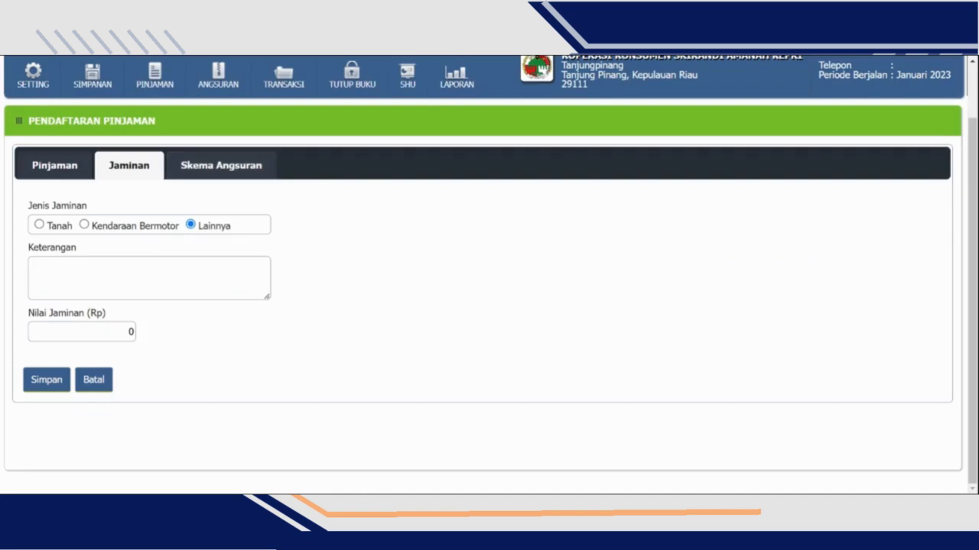
pyautogui.click(135, 261)
pyautogui.write('Laptop')
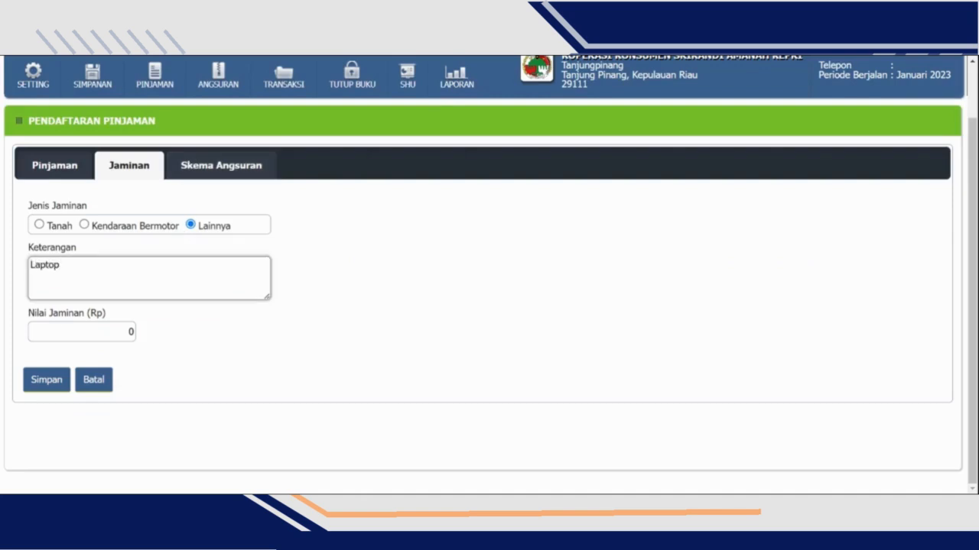
pyautogui.click(117, 332)
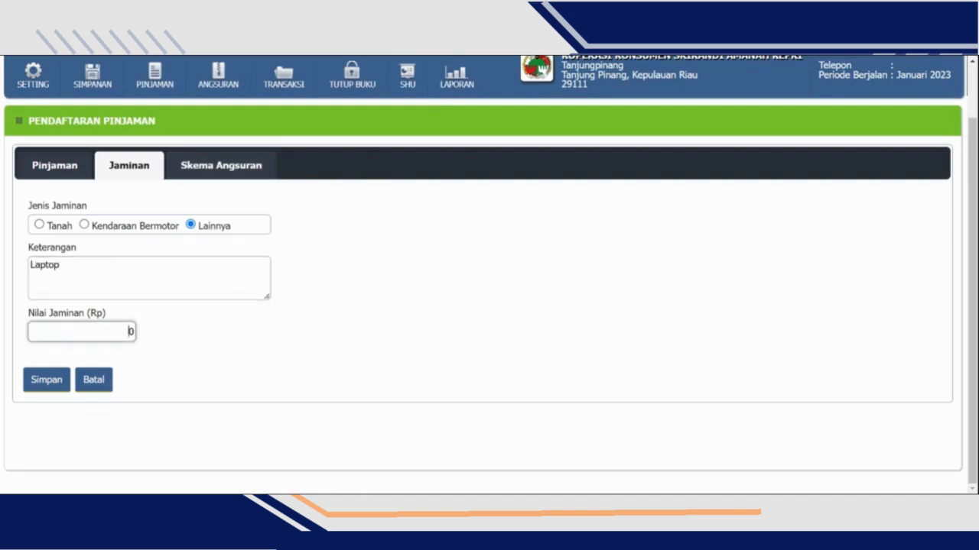
pyautogui.write('2,000,00')
# - Recheck the loan details and examine the dates and amounts in the installment schedule (Skema Angsuran)
pyautogui.click(54, 165)
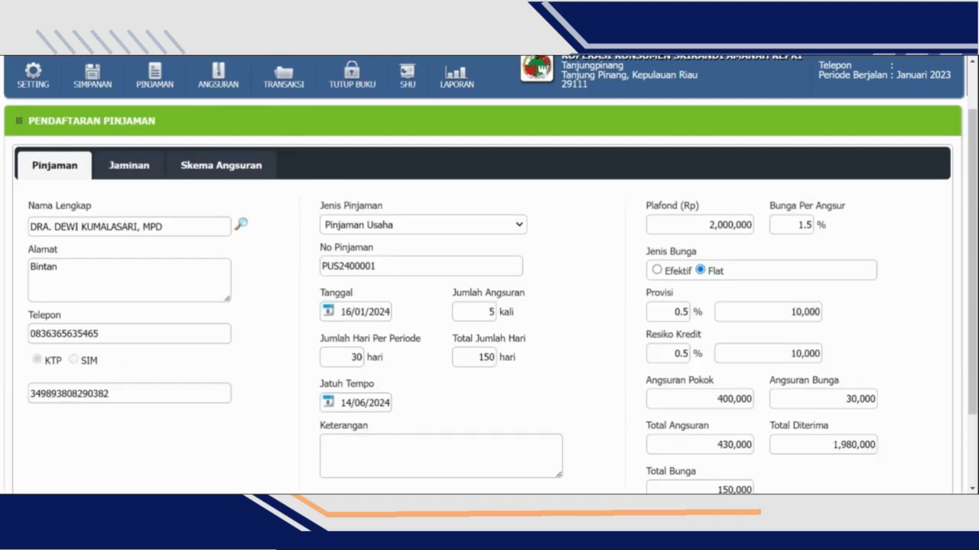
pyautogui.click(130, 170)
pyautogui.click(195, 165)
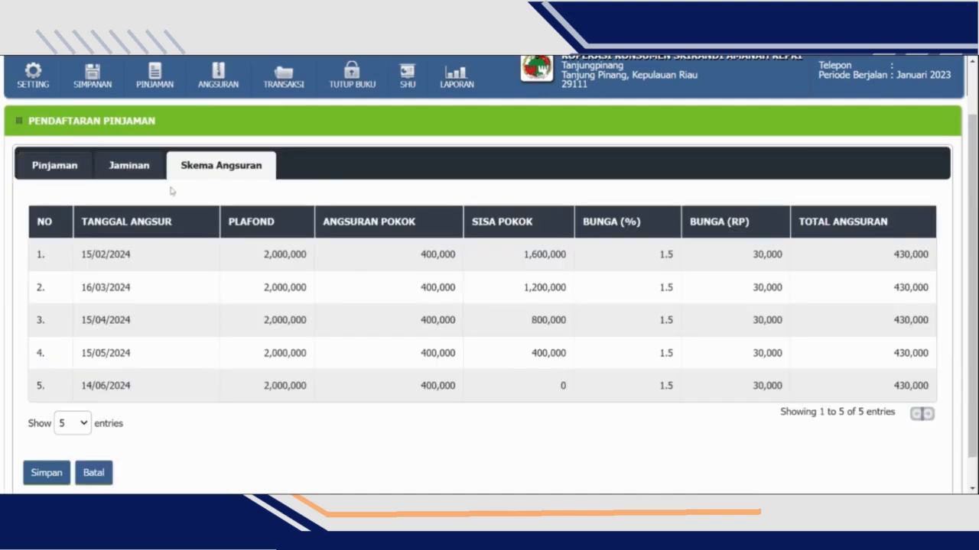
pyautogui.scroll(-1, 819, 299)
pyautogui.scroll(2, 597, 339)
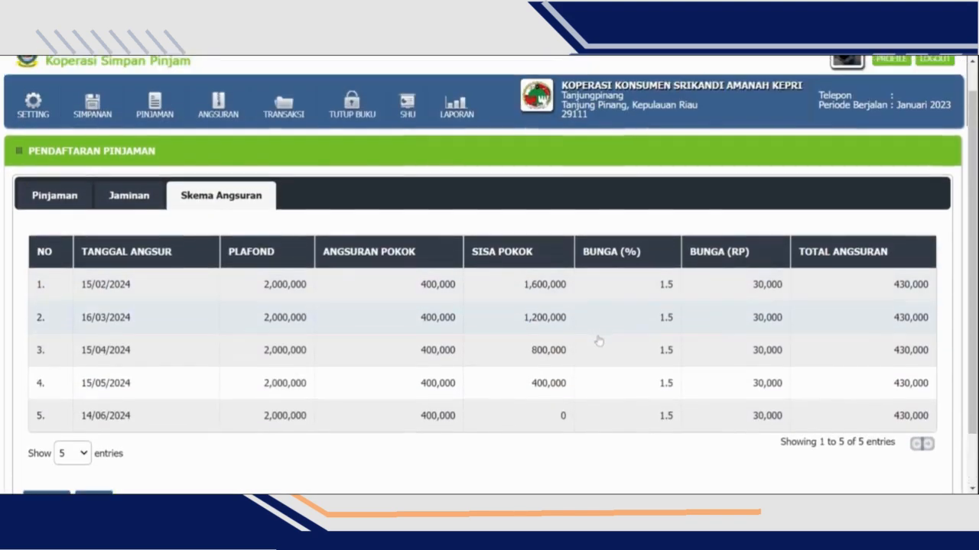
pyautogui.scroll(-2, 387, 244)
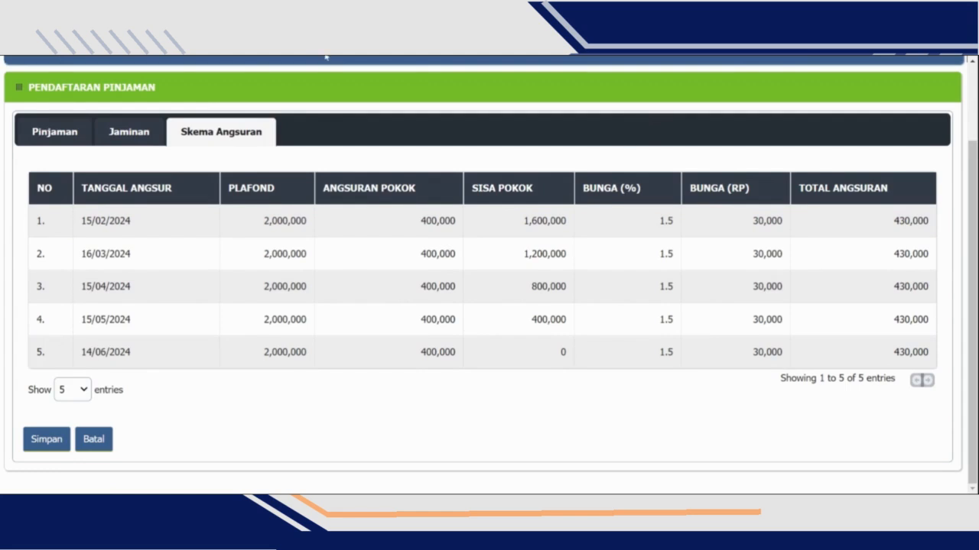
# - Save the loan registration and check its entry in the loan list (Daftar Pinjaman)
pyautogui.click(53, 441)
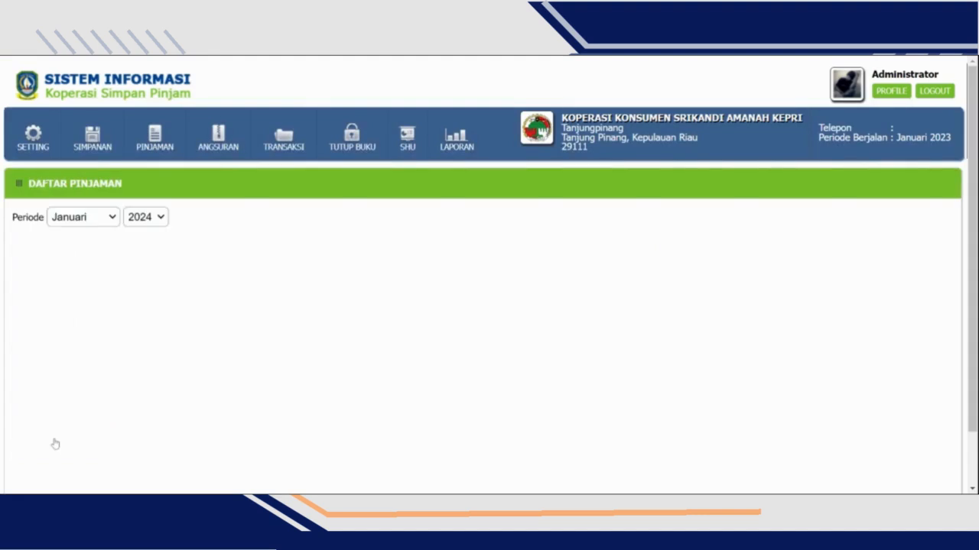
pyautogui.scroll(-1, 629, 268)
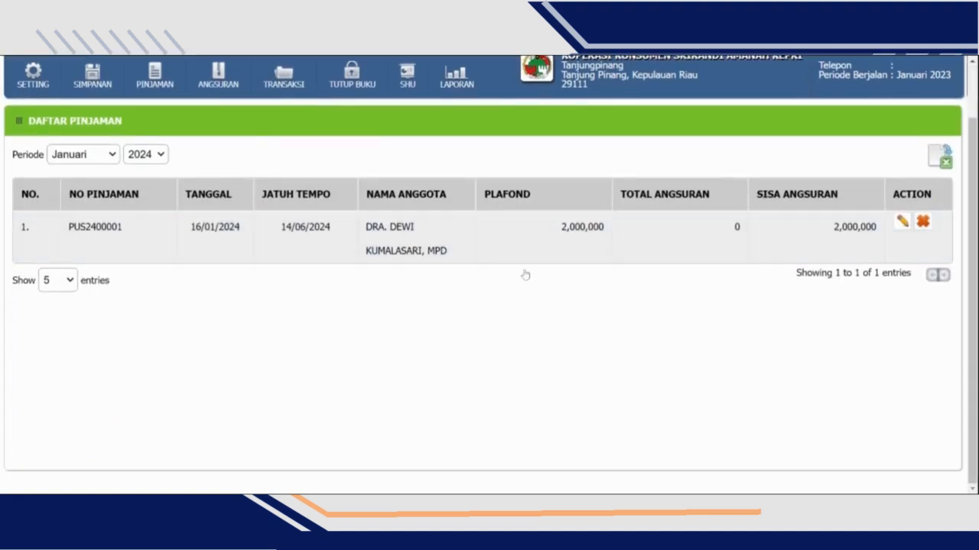
pyautogui.scroll(1, 451, 409)
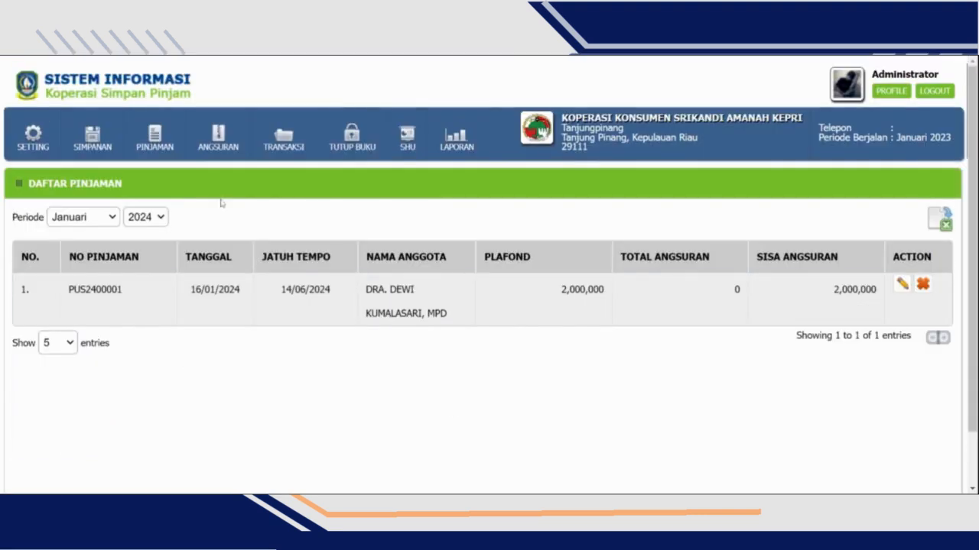
# - Open installment entry (Angsuran) for the newly registered Pinjaman Usaha loan and check its principal, interest and total balance
pyautogui.moveTo(220, 142)
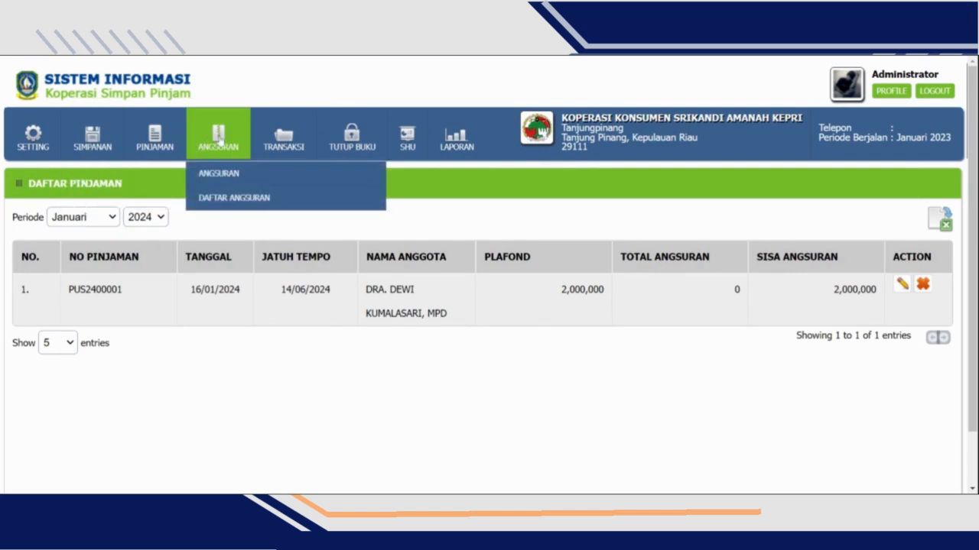
pyautogui.click(241, 174)
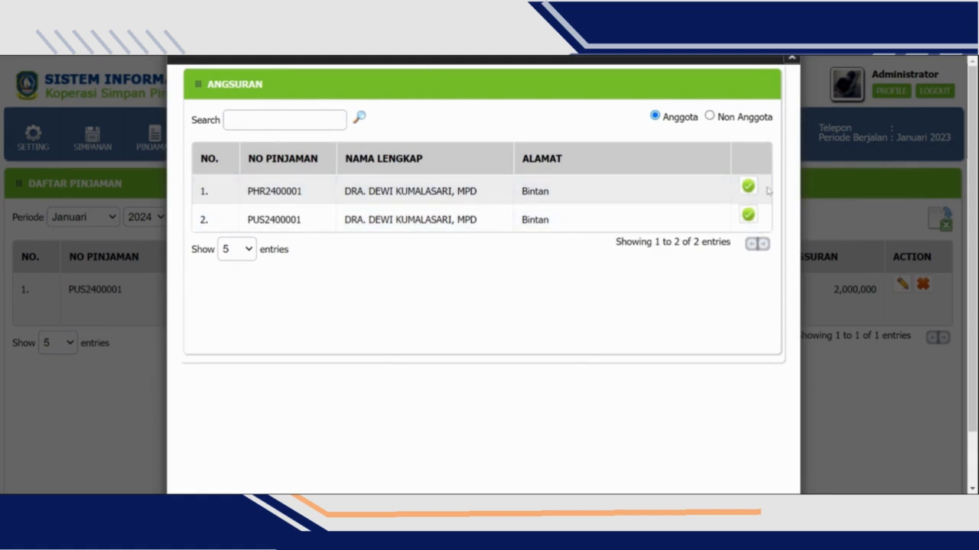
pyautogui.click(748, 215)
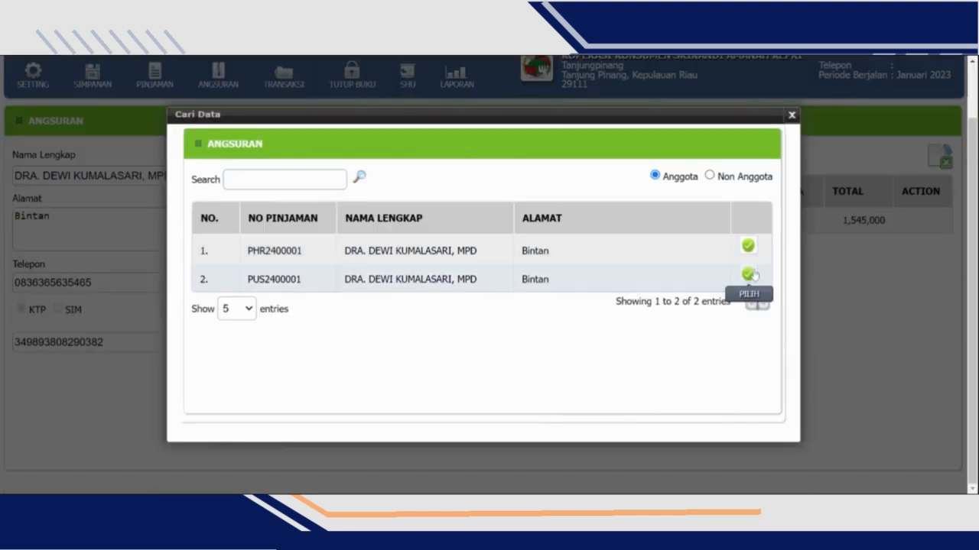
pyautogui.scroll(-1, 491, 236)
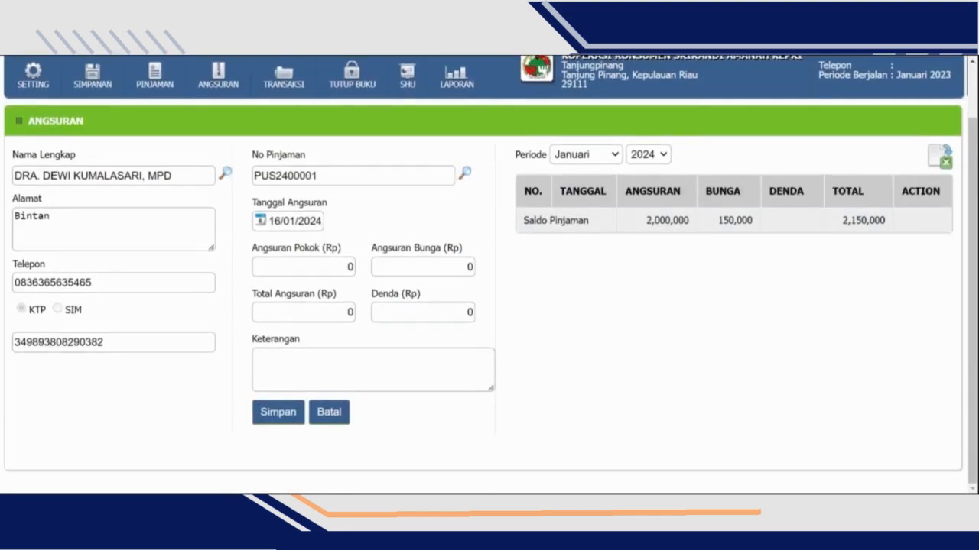
pyautogui.moveTo(659, 227); pyautogui.dragTo(854, 233)
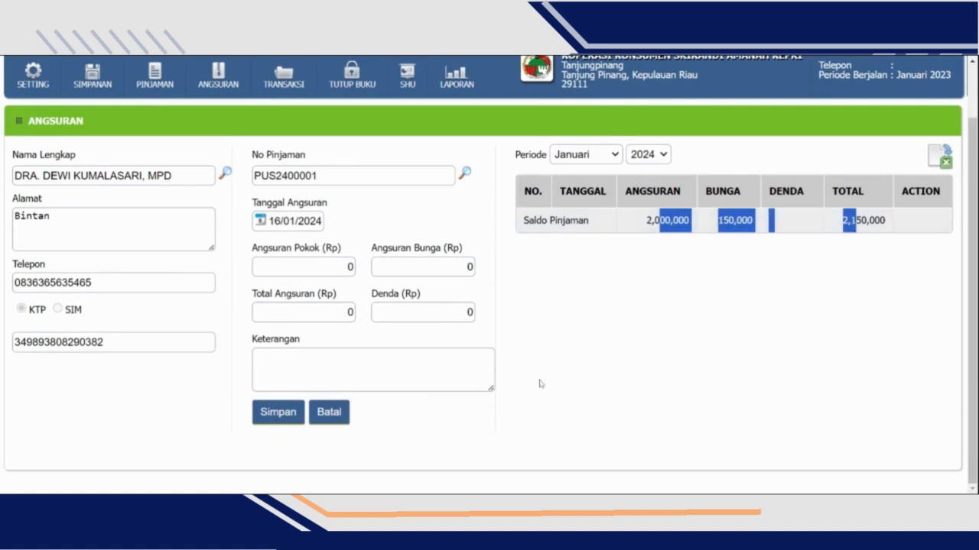
pyautogui.click(610, 325)
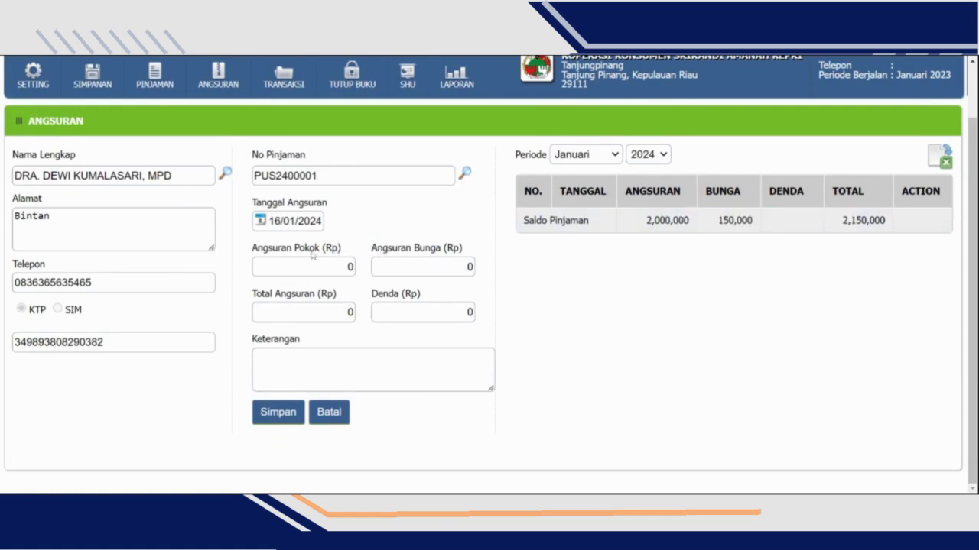
# - Set the first installment's date (Tanggal Angsuran) to 16/02/2024
pyautogui.click(291, 222)
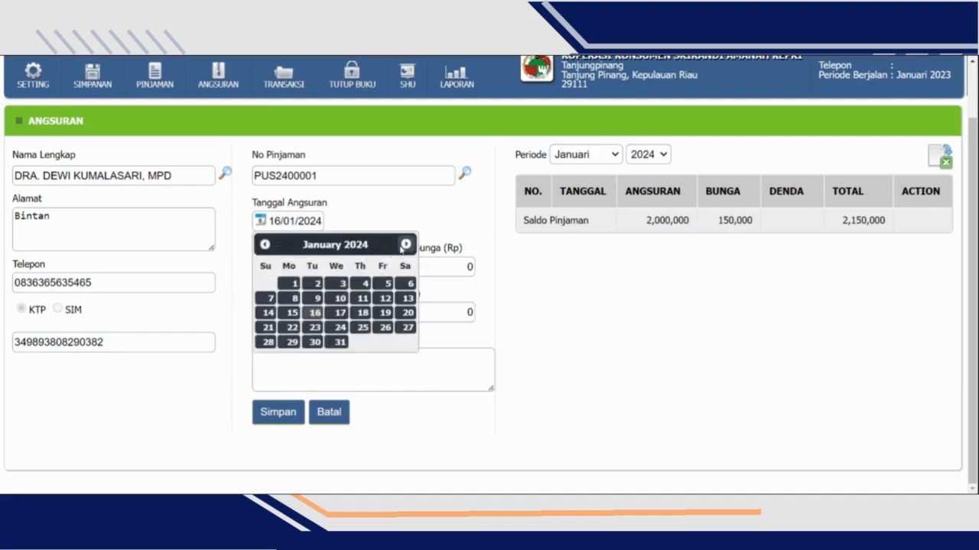
pyautogui.click(405, 245)
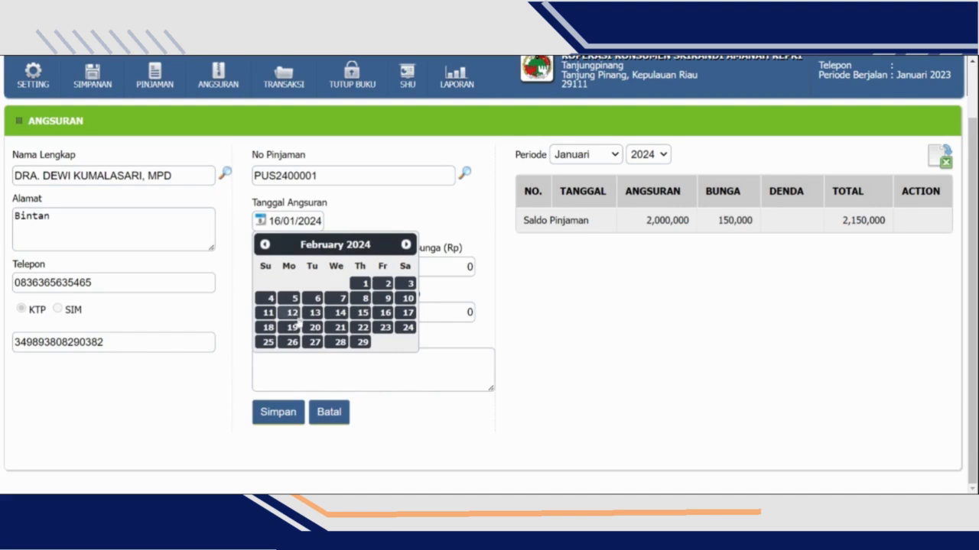
pyautogui.click(384, 313)
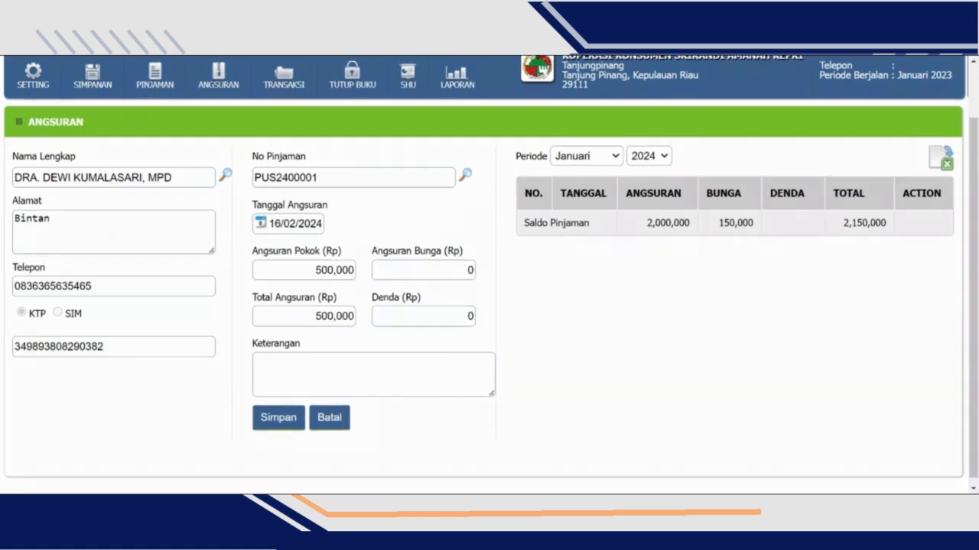
# - Enter Rp 400,000 as the first installment's principal and Rp 30,000 as its interest, and save it
pyautogui.hotkey('ctrl', 'a')
pyautogui.press('Home')
pyautogui.press('Delete')
pyautogui.write('4')
pyautogui.press('Tab')
pyautogui.write('30,000')
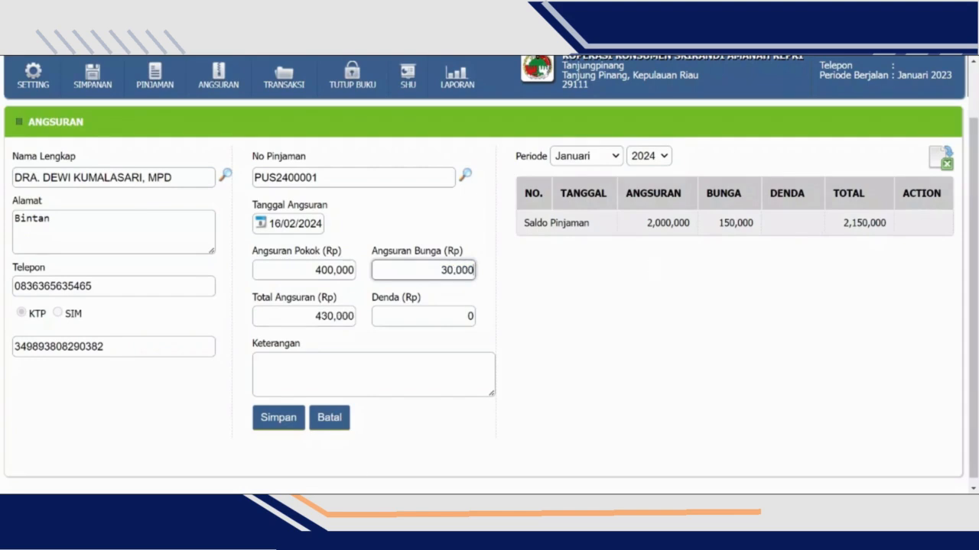
pyautogui.press('Tab')
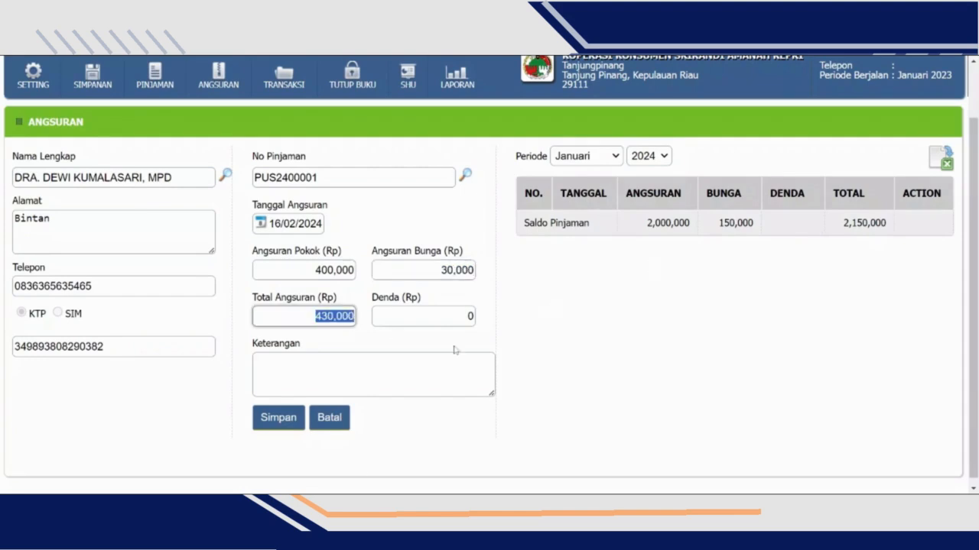
pyautogui.press('Tab')
pyautogui.click(715, 478)
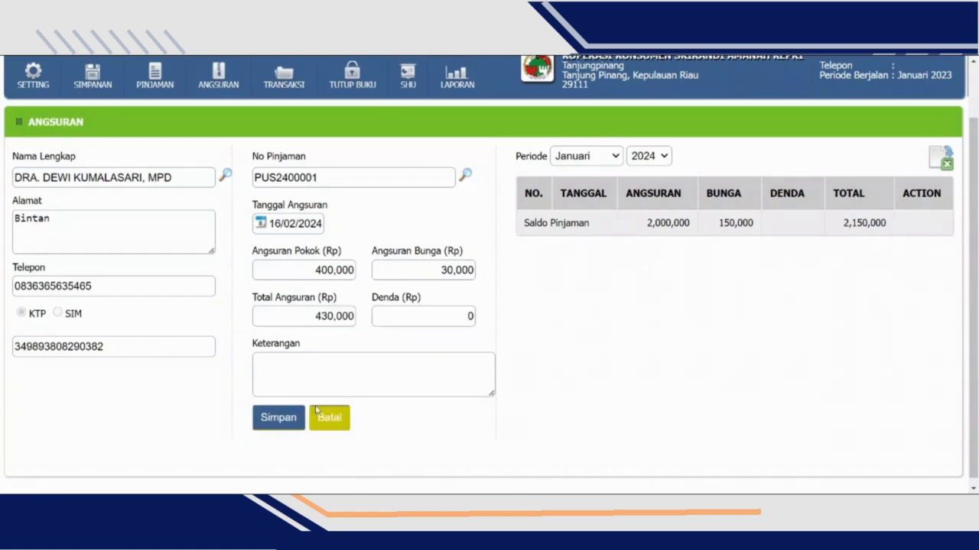
pyautogui.click(291, 419)
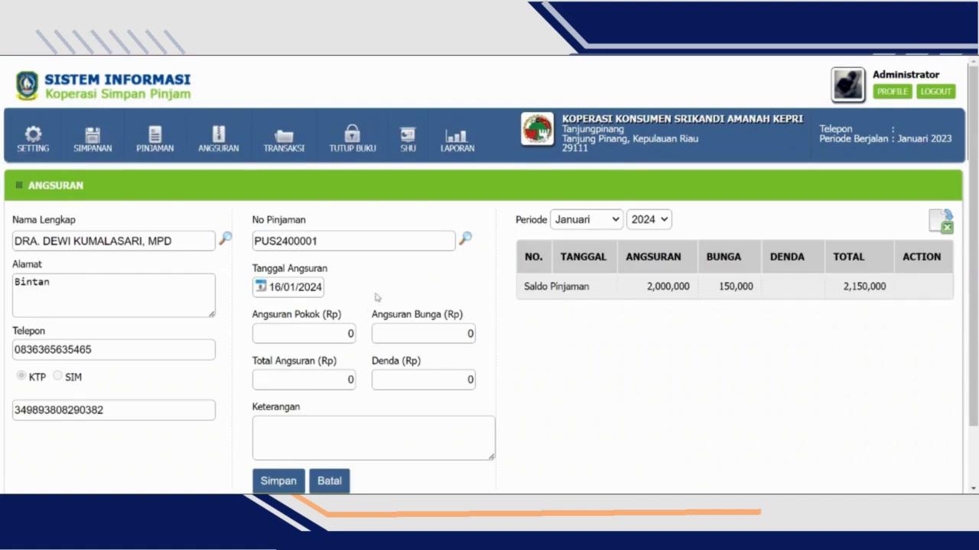
# - Show the installments for the period Februari 2024 and check the remaining principal and total loan balance
pyautogui.scroll(-1, 673, 344)
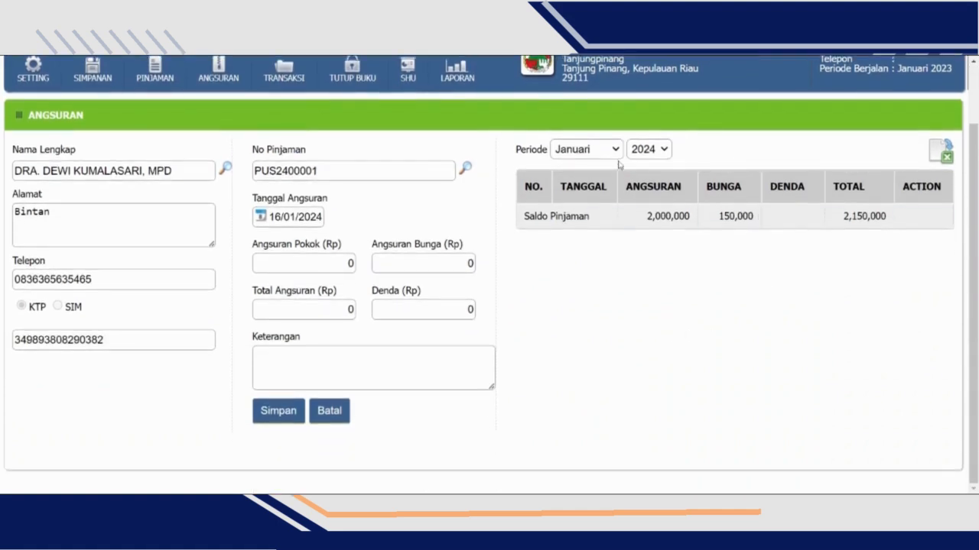
pyautogui.click(603, 164)
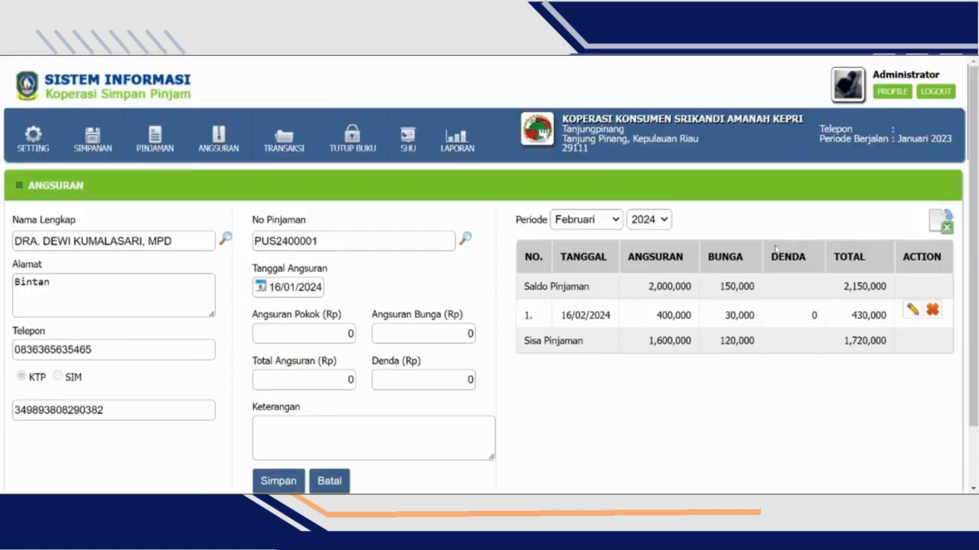
pyautogui.scroll(-1, 650, 229)
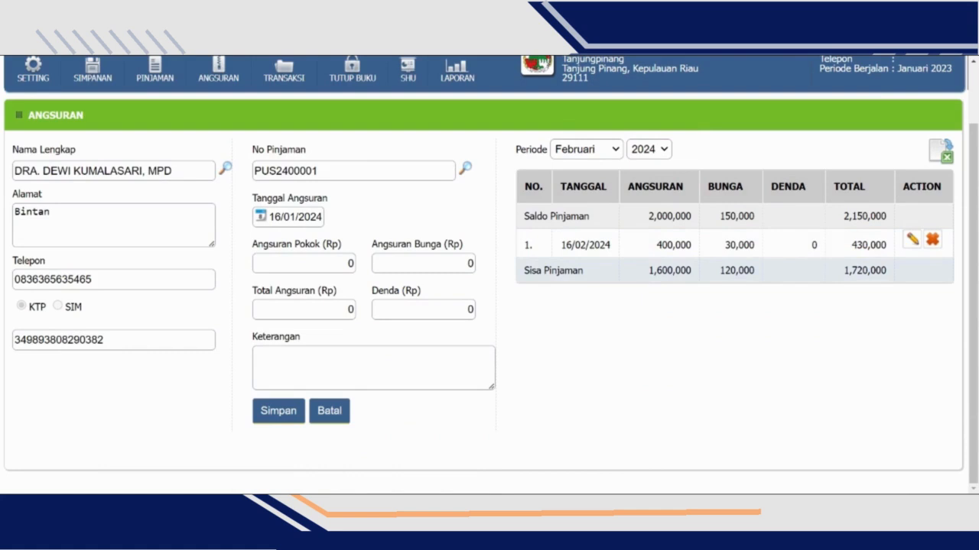
pyautogui.moveTo(653, 270); pyautogui.dragTo(716, 277)
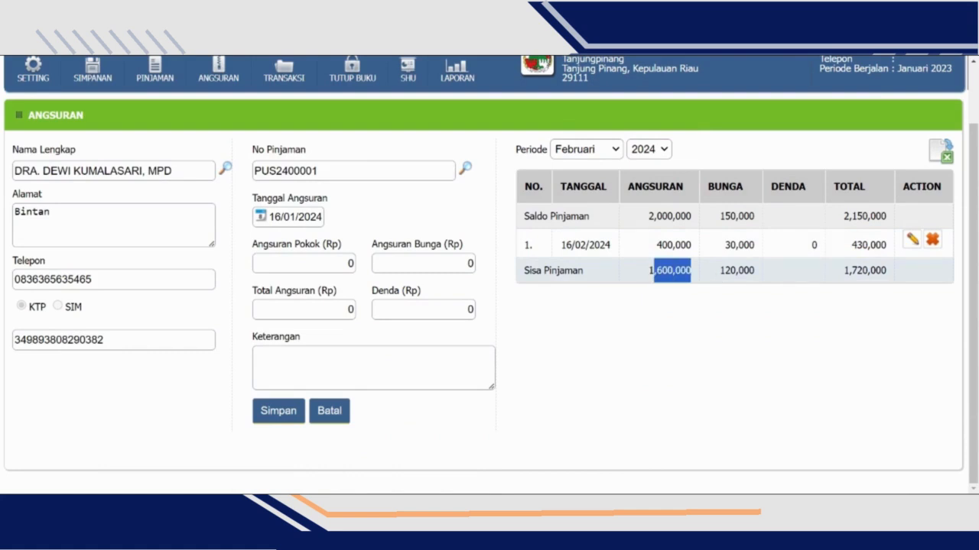
pyautogui.moveTo(843, 270); pyautogui.dragTo(892, 280)
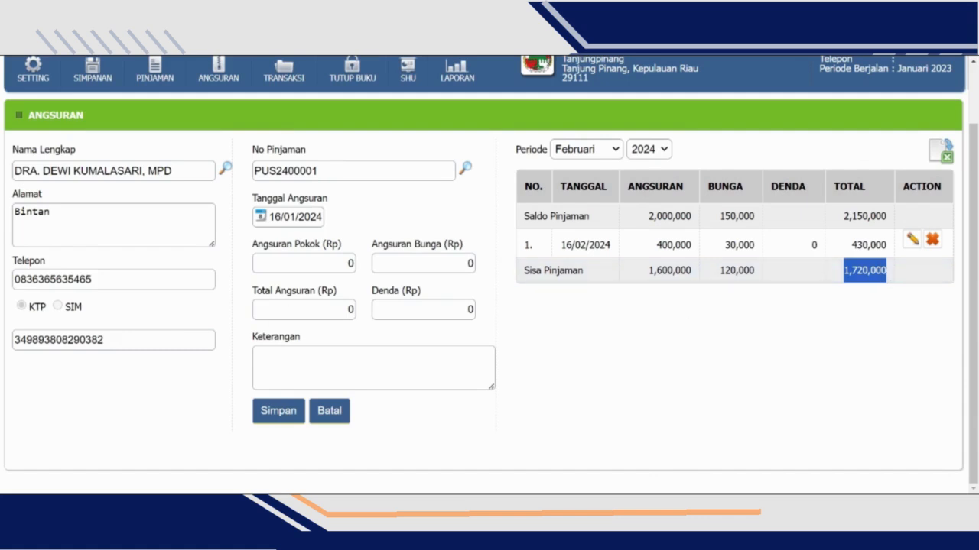
# - Set the second installment's date (Tanggal Angsuran) to 16/03/2024
pyautogui.click(297, 226)
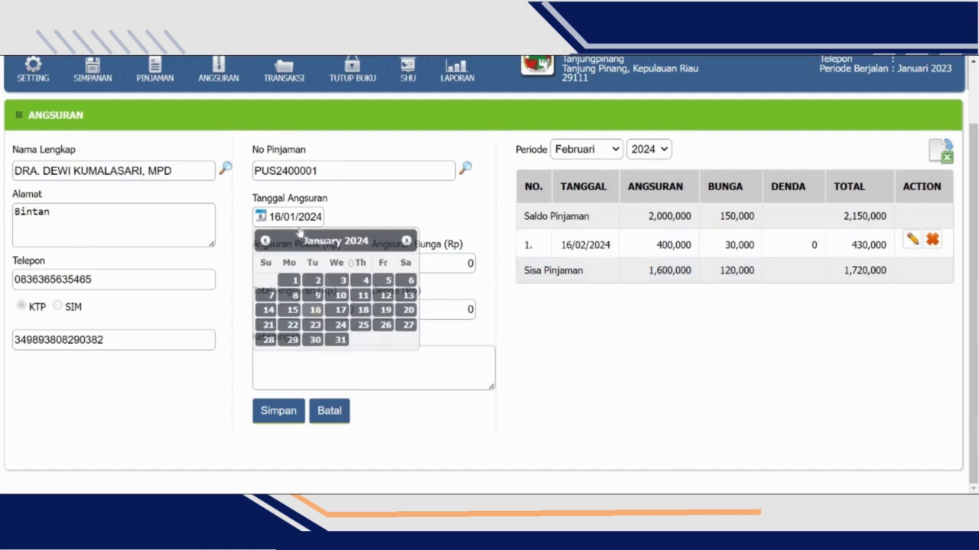
pyautogui.click(406, 241)
pyautogui.click(406, 241)
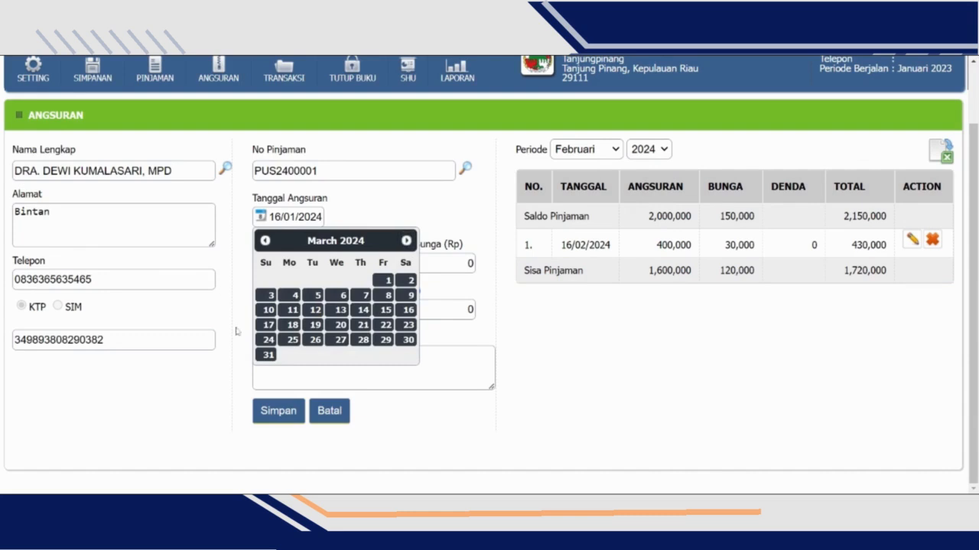
pyautogui.click(407, 309)
# - Save the second installment with Rp 400,000 principal and Rp 30,000 interest, and show the period Maret 2024
pyautogui.press('Tab')
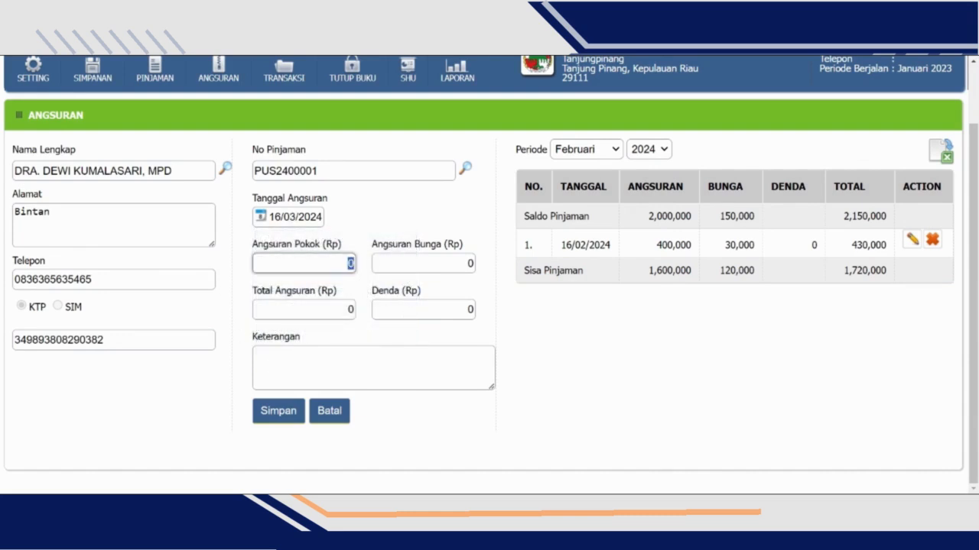
pyautogui.write('400,000')
pyautogui.press('Tab')
pyautogui.write('30000')
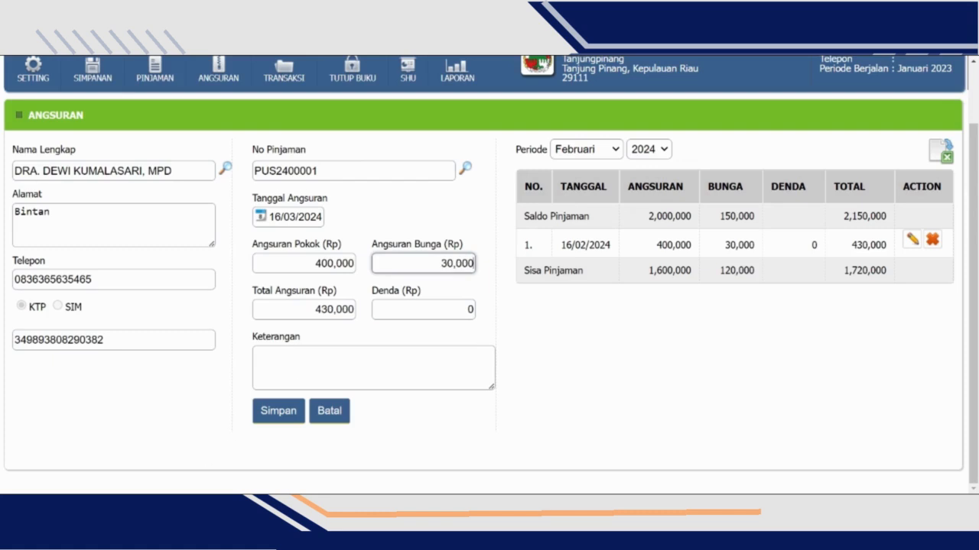
pyautogui.click(280, 419)
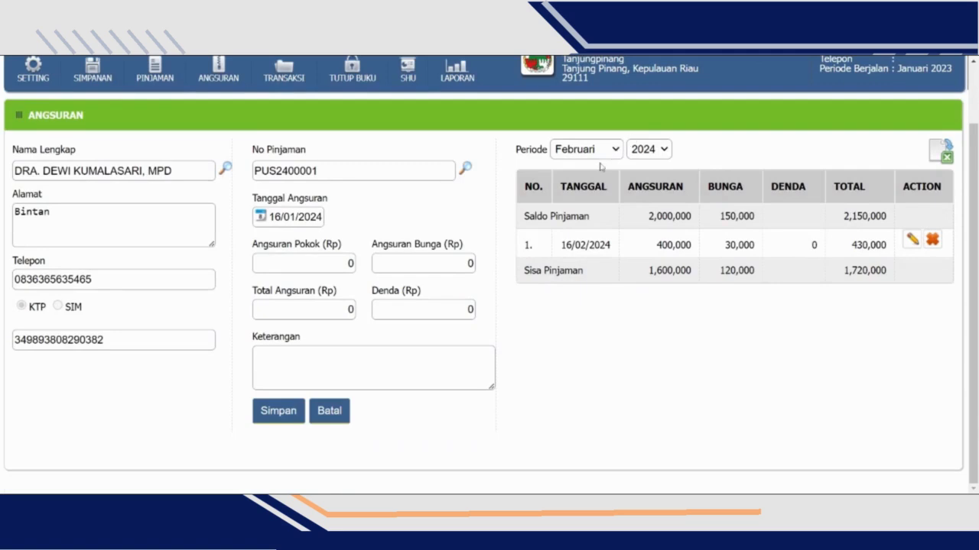
pyautogui.click(600, 167)
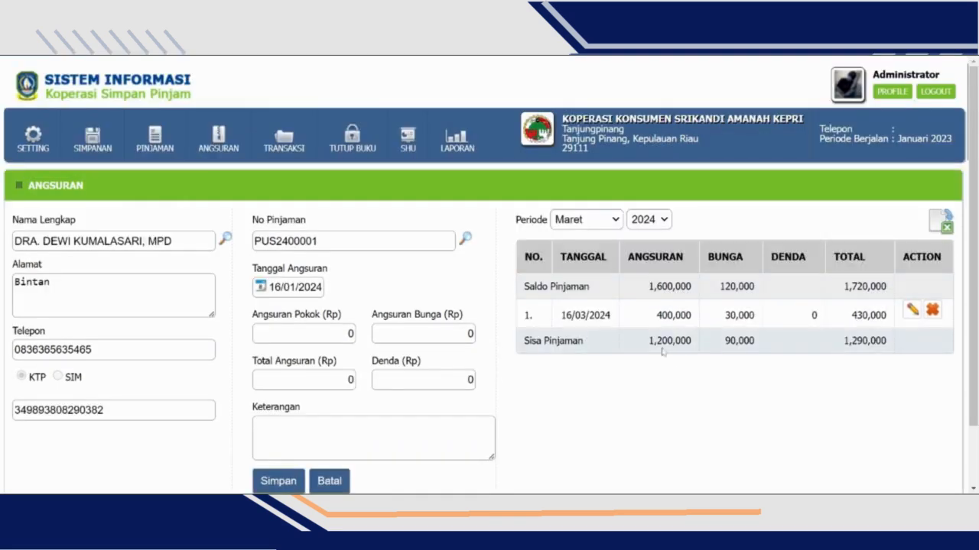
# - Check the remaining principal and total loan balance (Sisa Pinjaman) for the period Maret 2024
pyautogui.moveTo(649, 341); pyautogui.dragTo(691, 341)
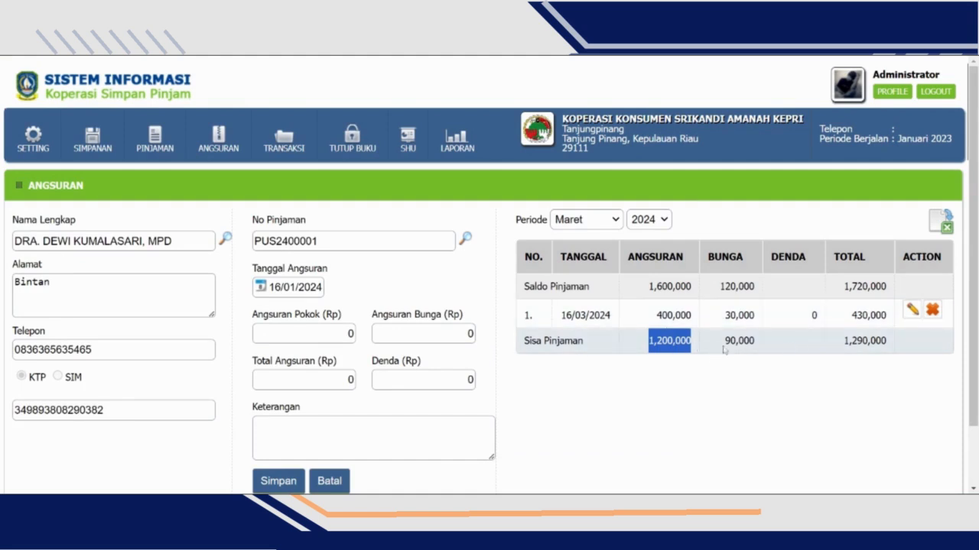
pyautogui.click(852, 344)
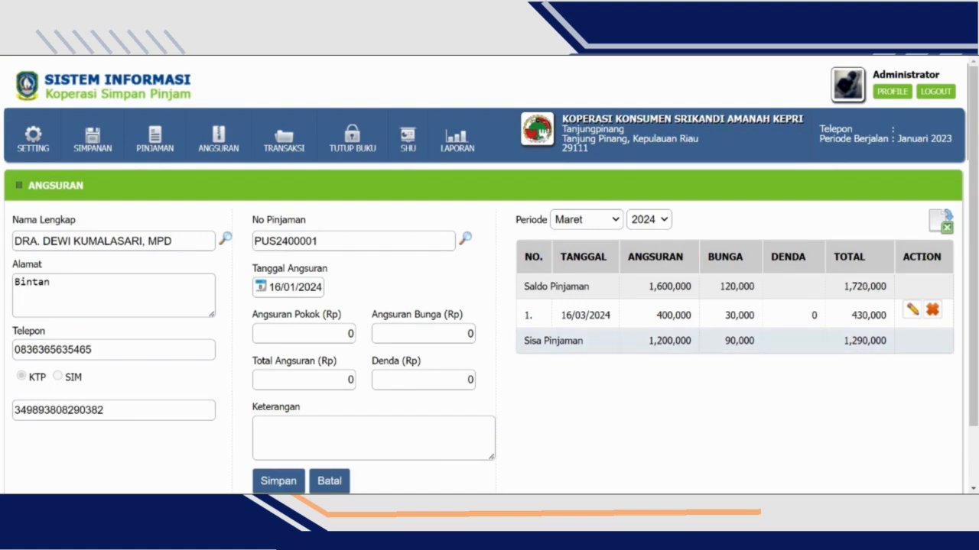
pyautogui.moveTo(844, 341); pyautogui.dragTo(892, 341)
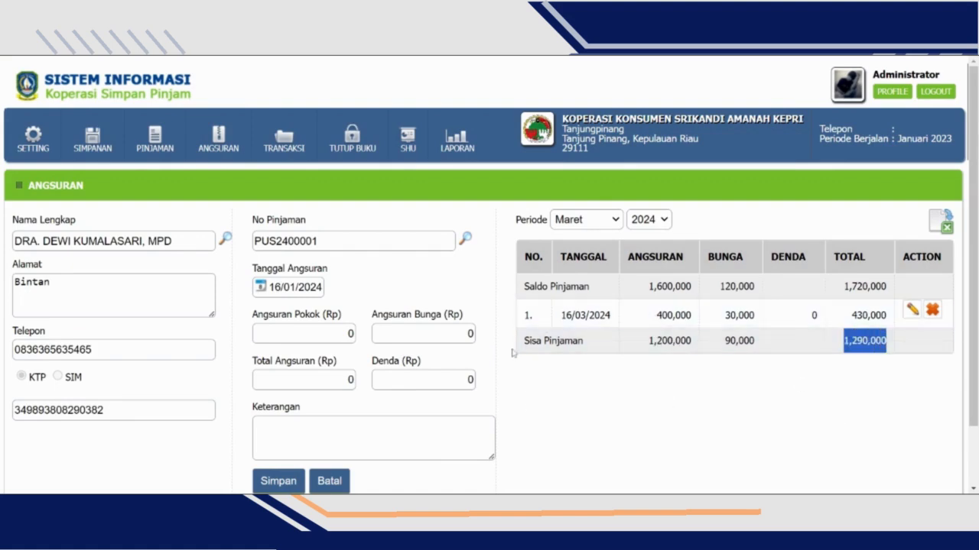
pyautogui.click(722, 386)
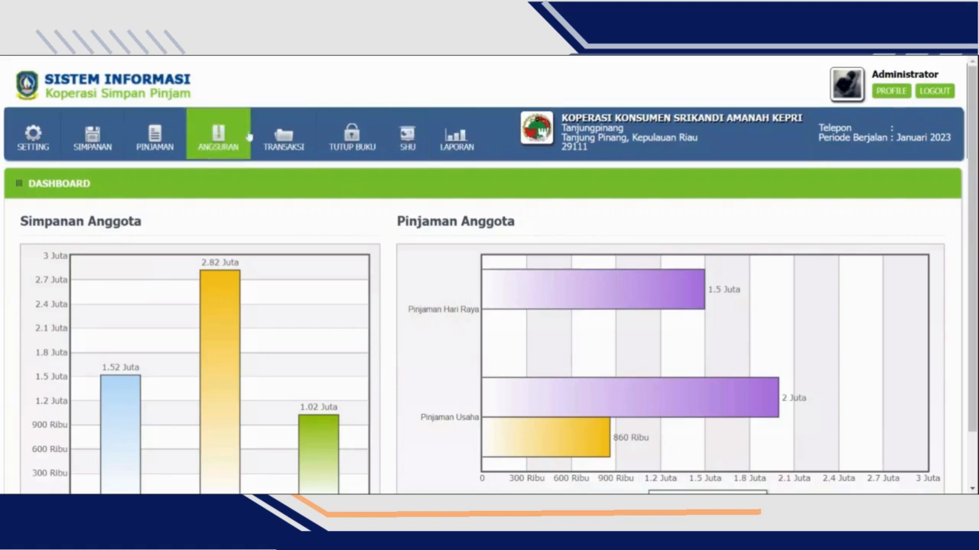
# - Start a new other-income entry (Pendapatan Lain) dated 16/01/2024 with Pendapatan lain-lain as the income name
pyautogui.click(275, 141)
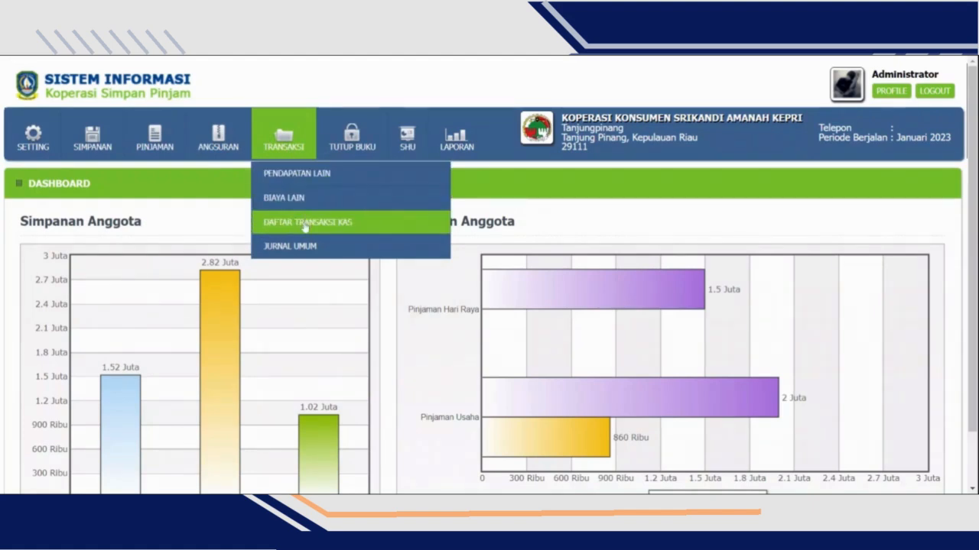
pyautogui.click(300, 174)
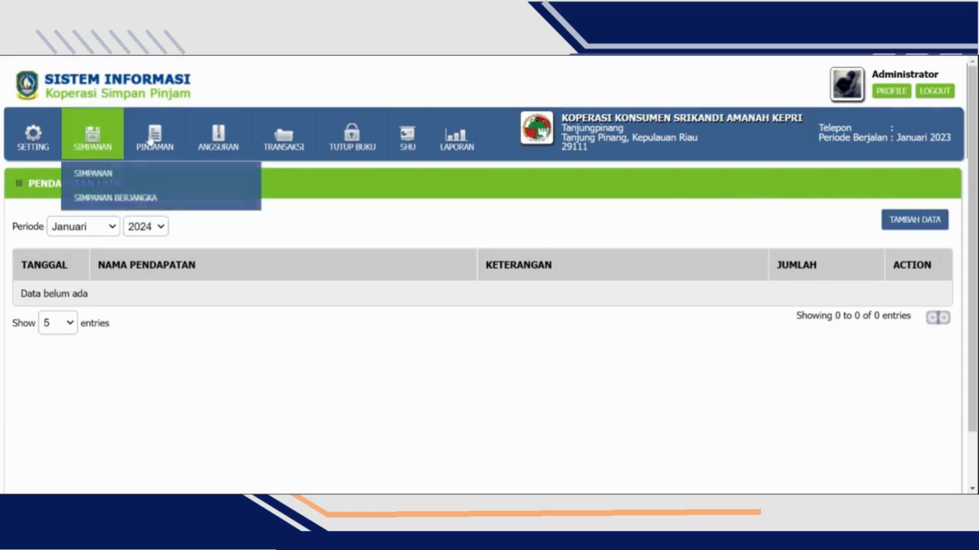
pyautogui.moveTo(165, 137)
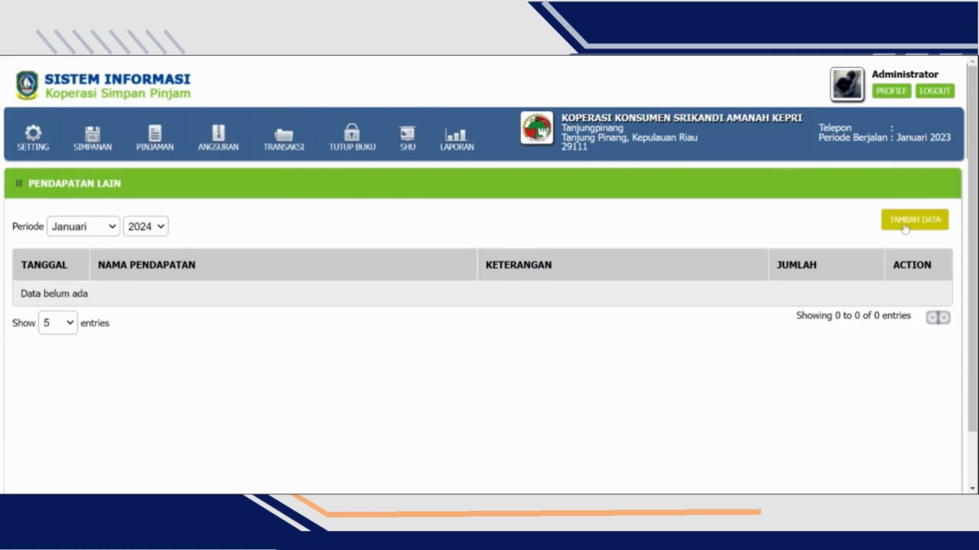
pyautogui.click(905, 229)
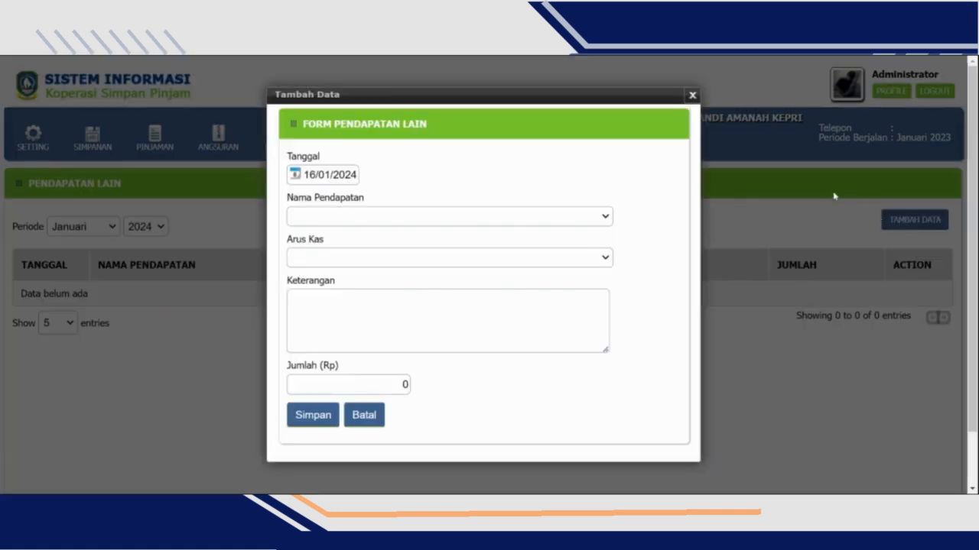
pyautogui.click(314, 180)
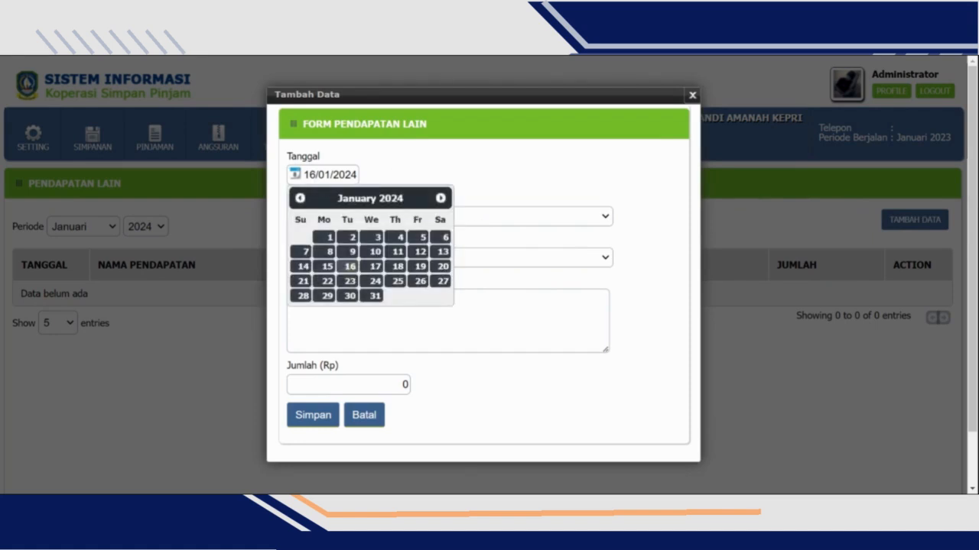
pyautogui.click(353, 269)
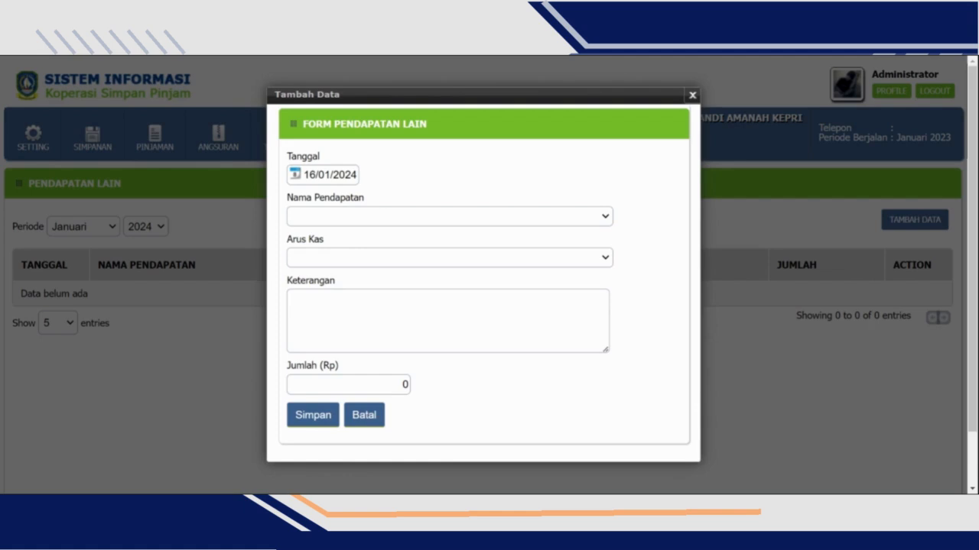
pyautogui.click(387, 237)
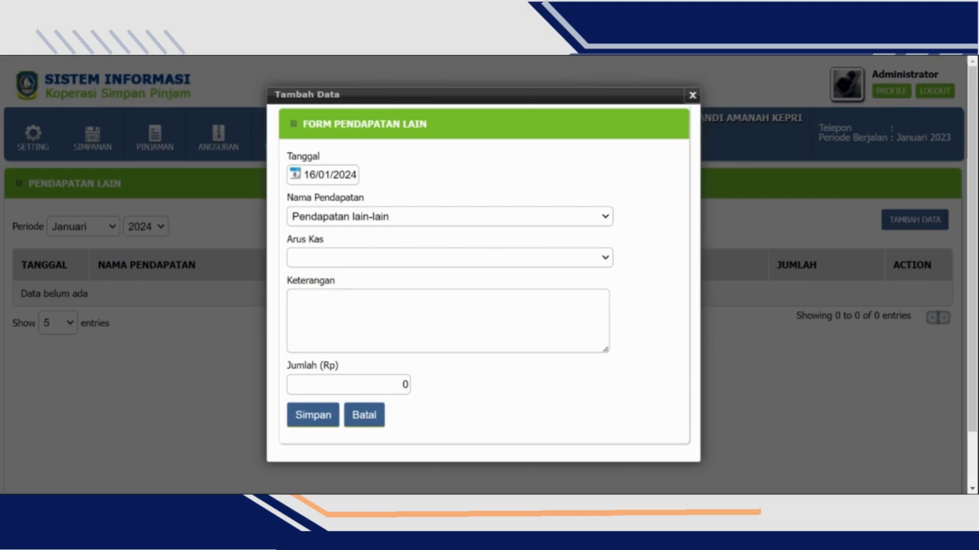
# - Save the other-income entry with the cash flow Penerimaan Kas dari Pinjaman Bank / Lembaga Keuangan Lain and an amount of Rp 10,000,000
pyautogui.click(463, 331)
pyautogui.click(448, 321)
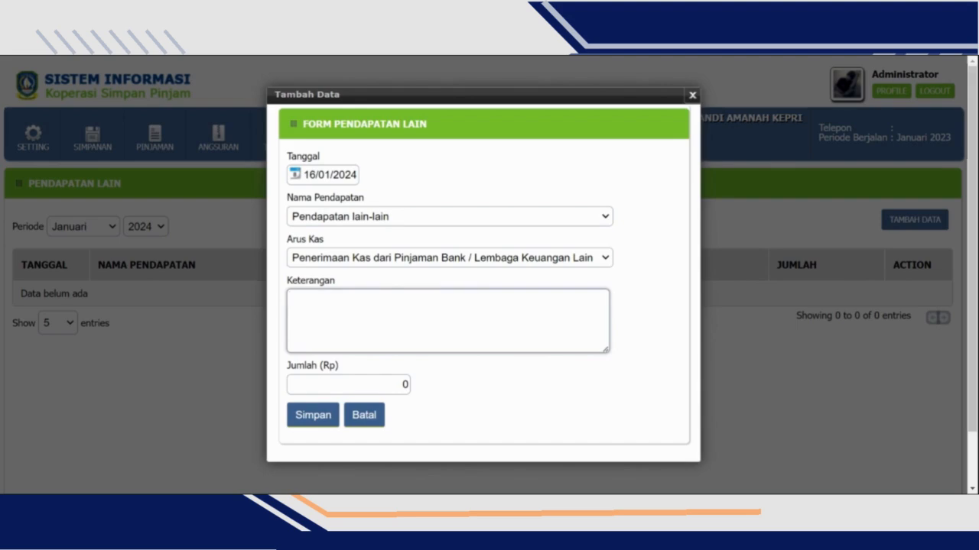
pyautogui.click(348, 385)
pyautogui.write('10,000,000')
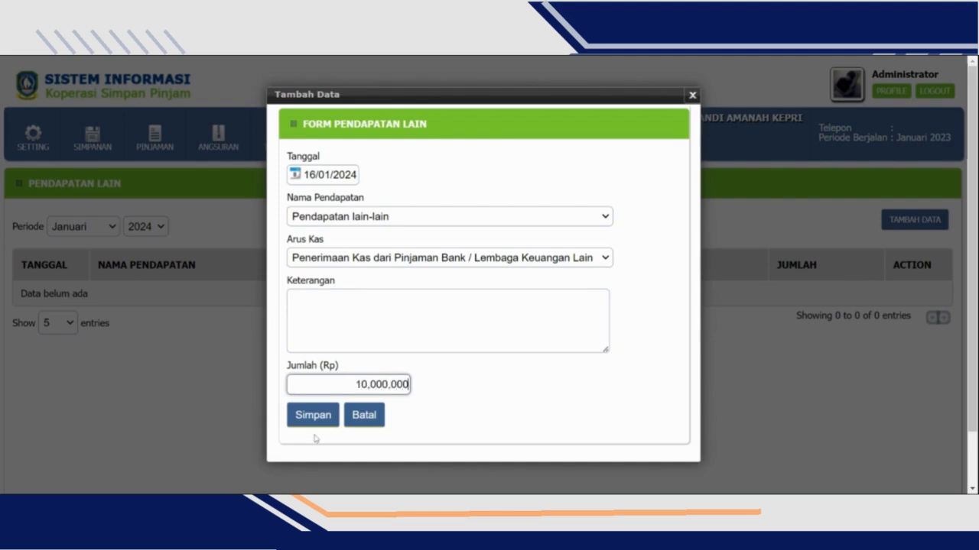
pyautogui.click(334, 423)
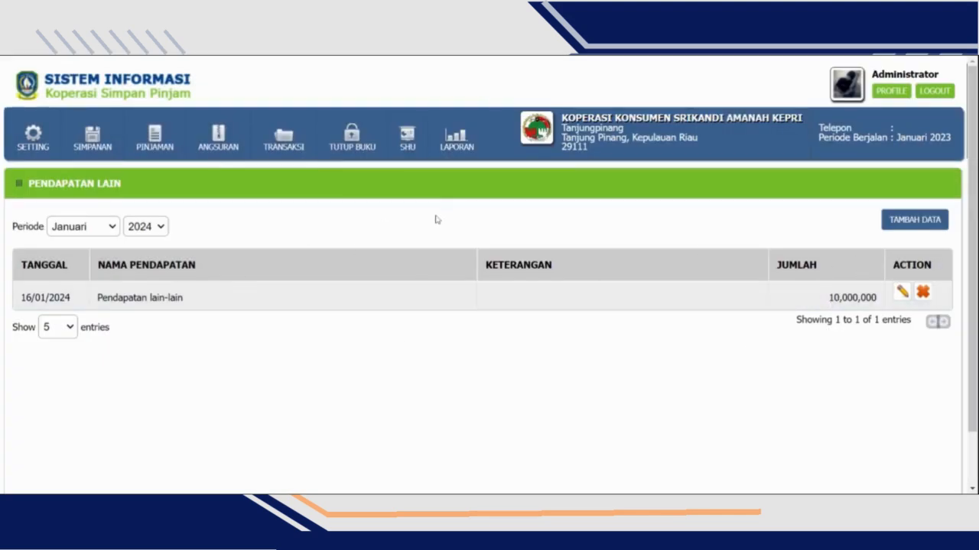
# - Start an other-expense entry (Biaya Lain) dated 16/01/2024 for Biaya operasional lainnya with cash flow Pengeluaran Kas untuk Pembelian Aset Tetap
pyautogui.moveTo(289, 138)
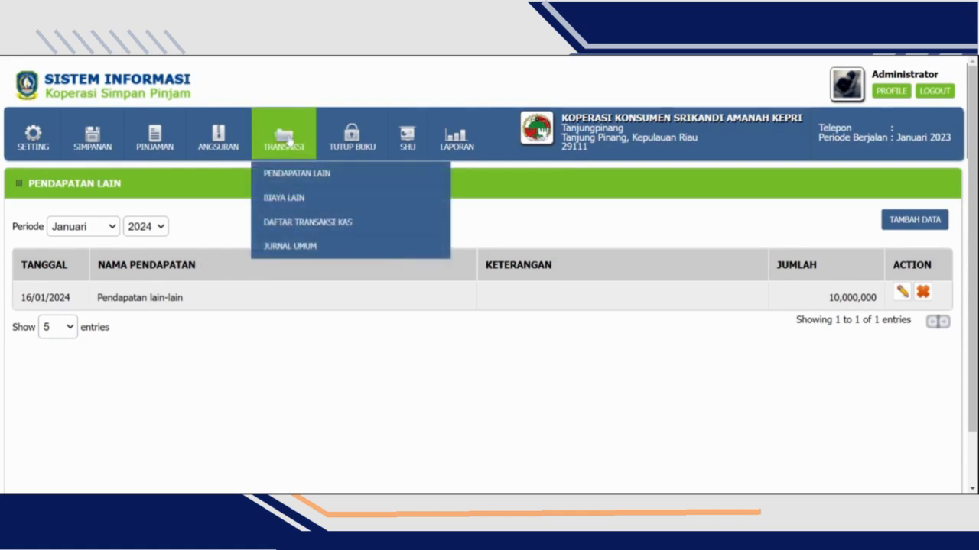
pyautogui.click(313, 208)
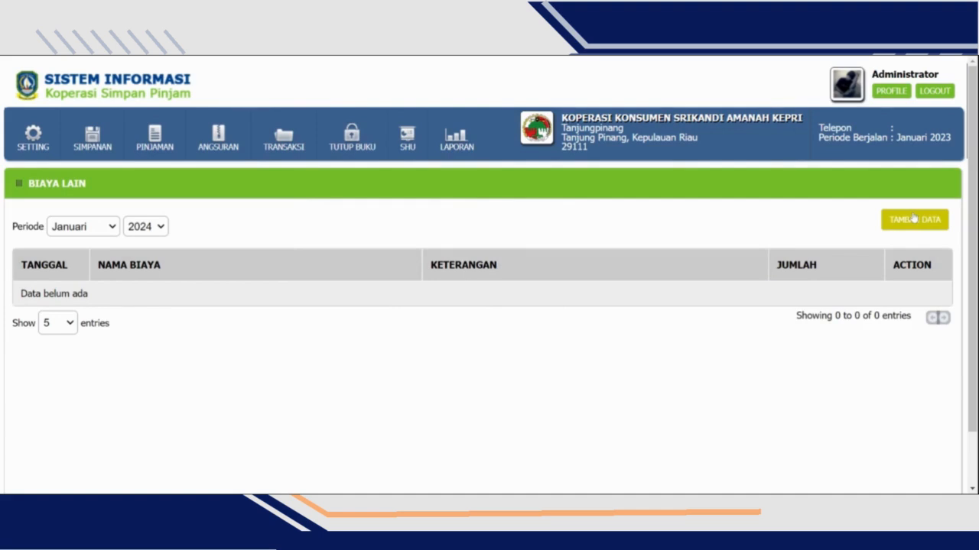
pyautogui.click(913, 218)
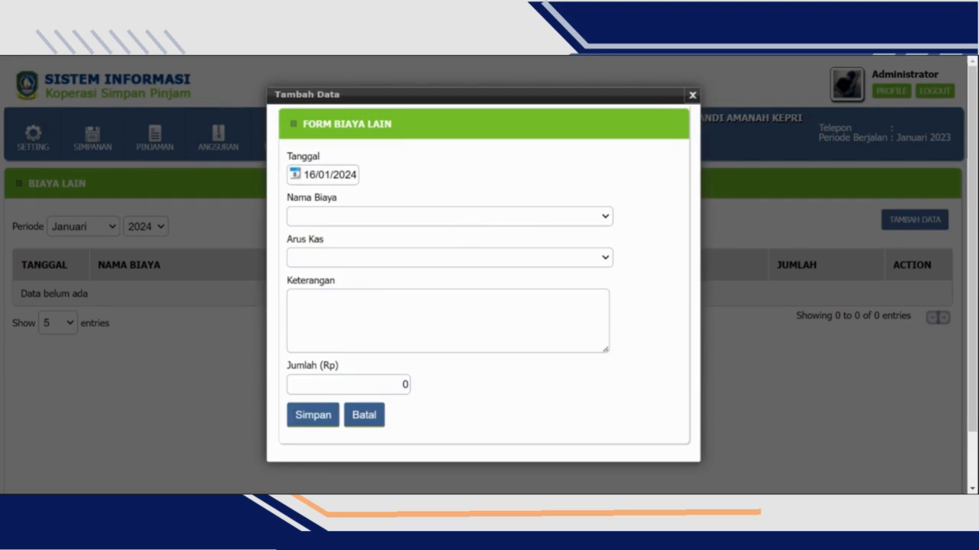
pyautogui.click(387, 243)
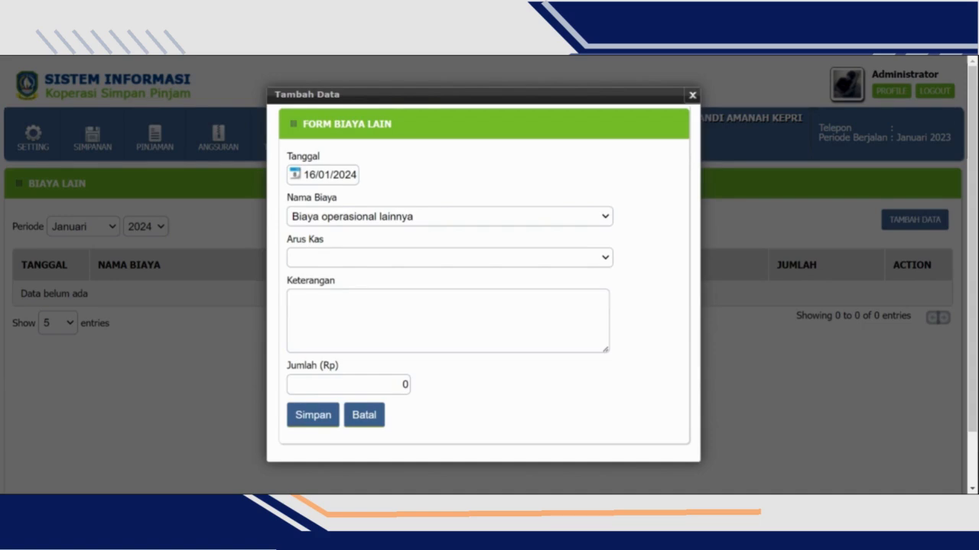
pyautogui.click(433, 268)
# - Describe the expense as "Pembelian Komputer Operasional", set its amount to Rp 3,500,000 and save the entry
pyautogui.click(447, 320)
pyautogui.write('Pembelian Komputer Operasional')
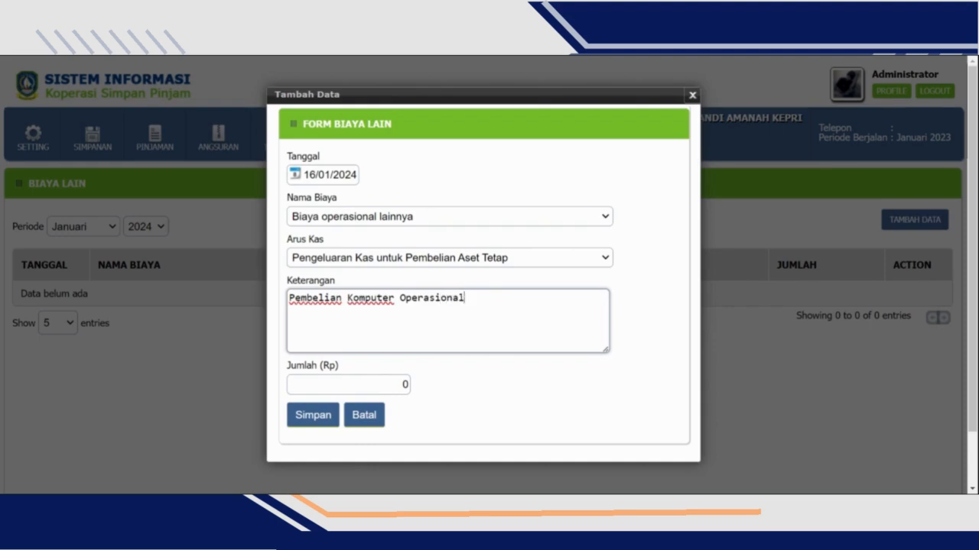
pyautogui.press('Tab')
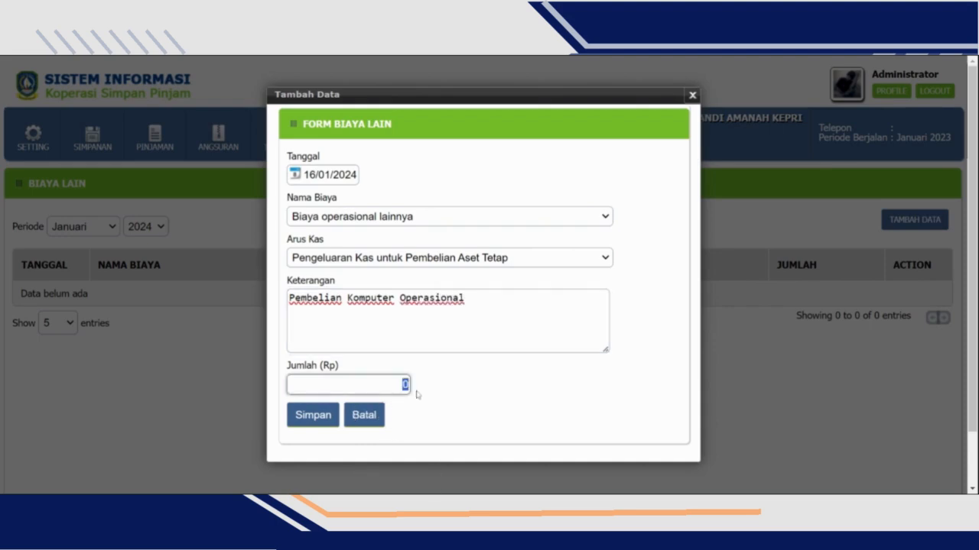
pyautogui.write('3,500,000')
pyautogui.click(320, 427)
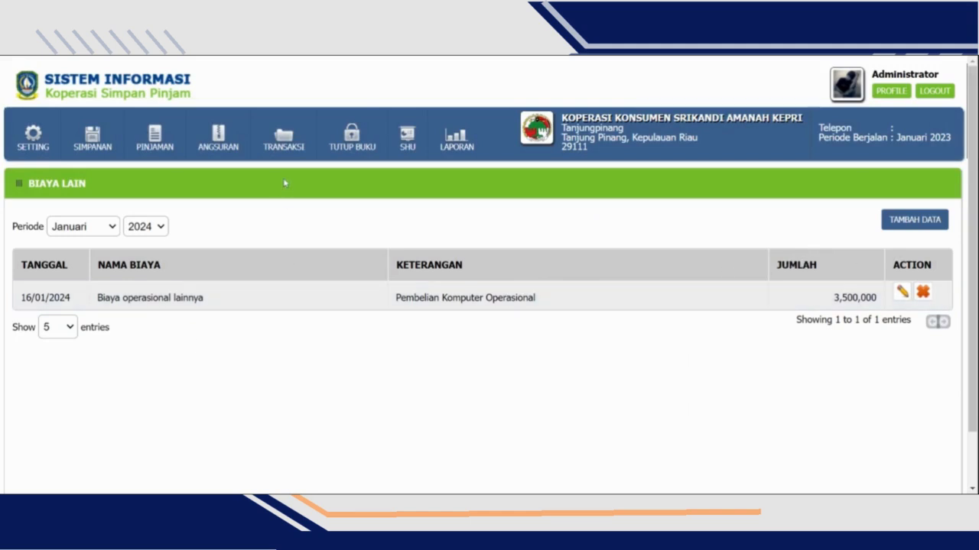
# - Review the cash transaction list (Daftar Transaksi Kas) for Januari 2024, including its debit, credit and balance columns
pyautogui.moveTo(302, 147)
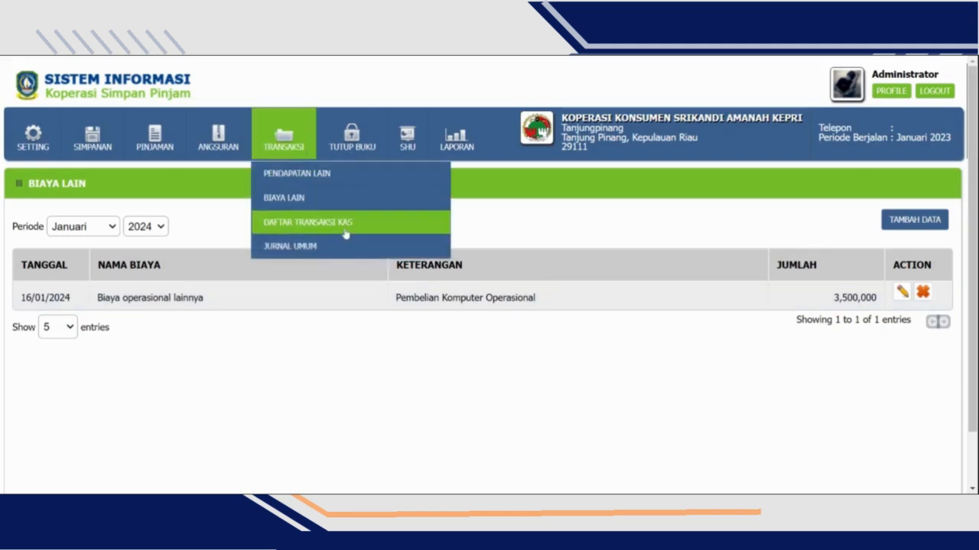
pyautogui.click(306, 222)
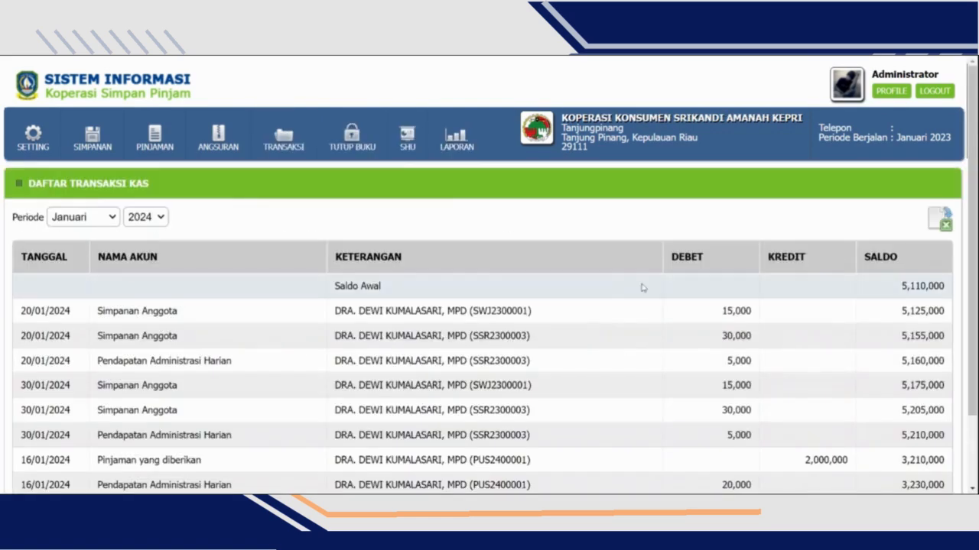
pyautogui.scroll(-2, 638, 286)
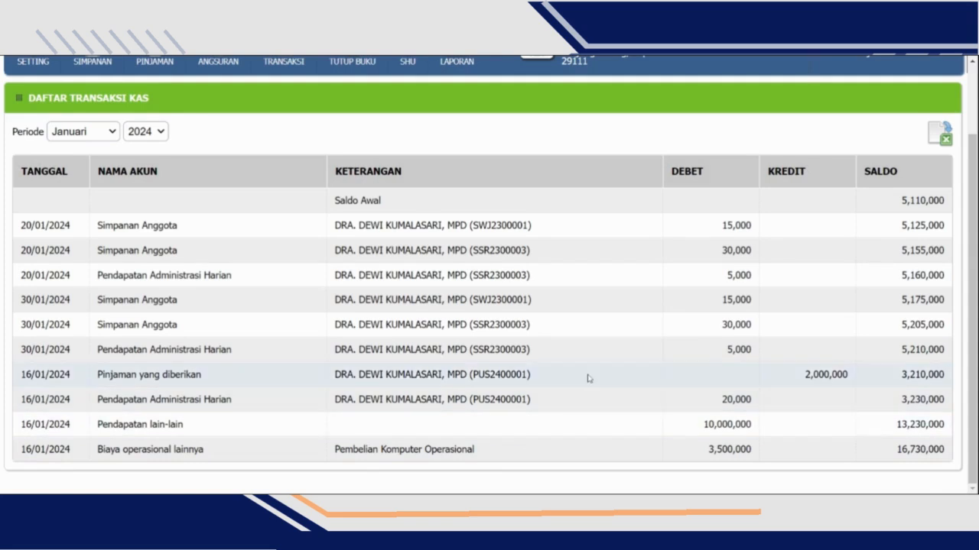
pyautogui.scroll(2, 588, 377)
pyautogui.scroll(-2, 650, 268)
pyautogui.scroll(2, 684, 192)
pyautogui.scroll(-2, 684, 192)
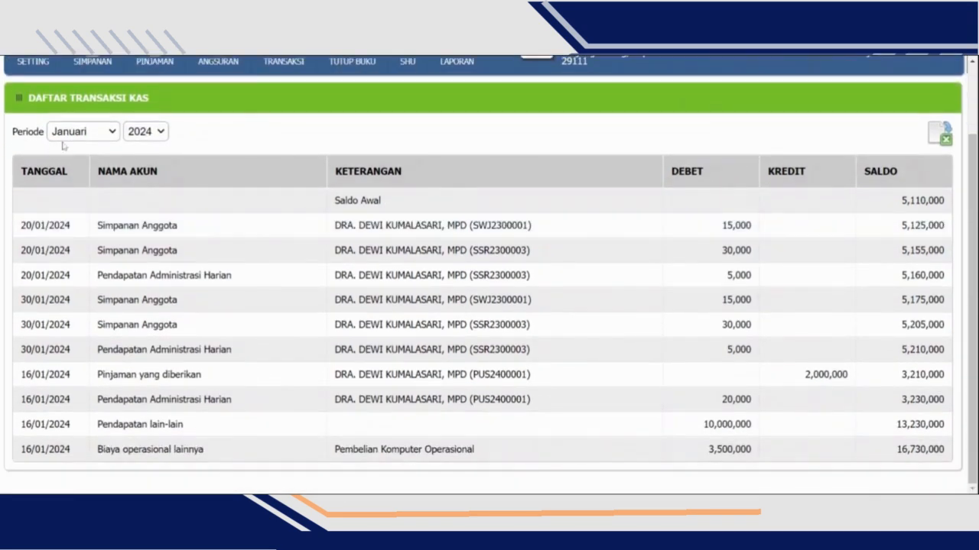
pyautogui.scroll(2, 426, 141)
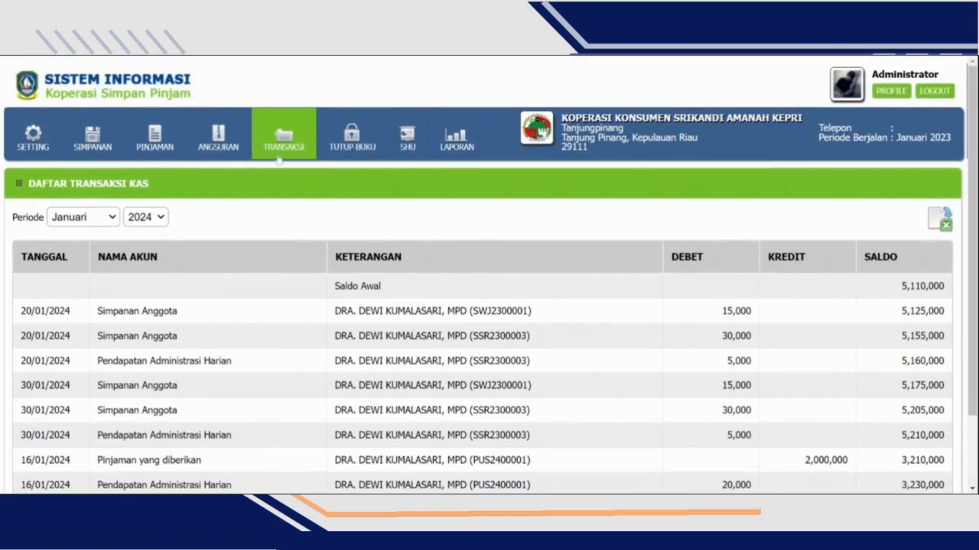
# - Try out a new general journal entry (Jurnal Umum) with 5.5 - Pajak Penghasilan as the first account, and cancel it without saving
pyautogui.click(278, 156)
pyautogui.click(316, 247)
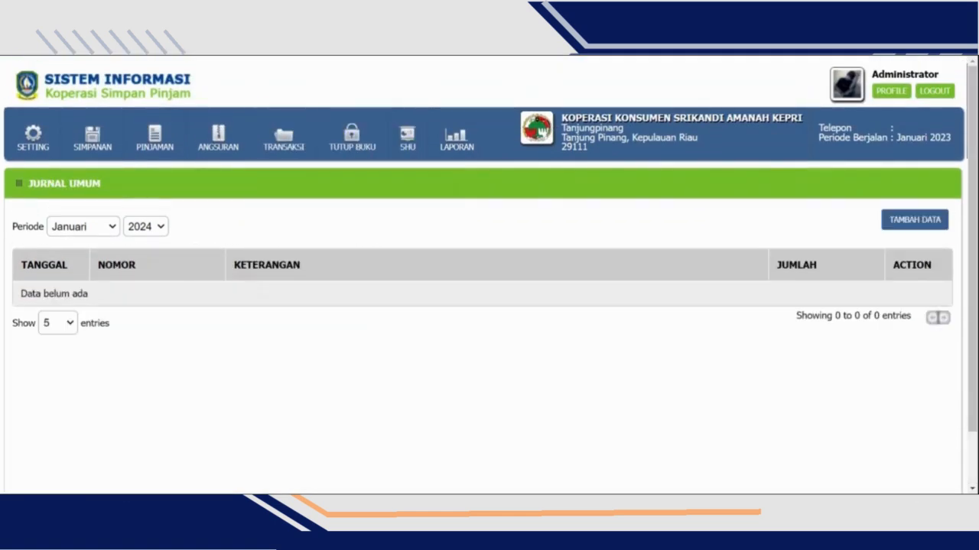
pyautogui.click(933, 224)
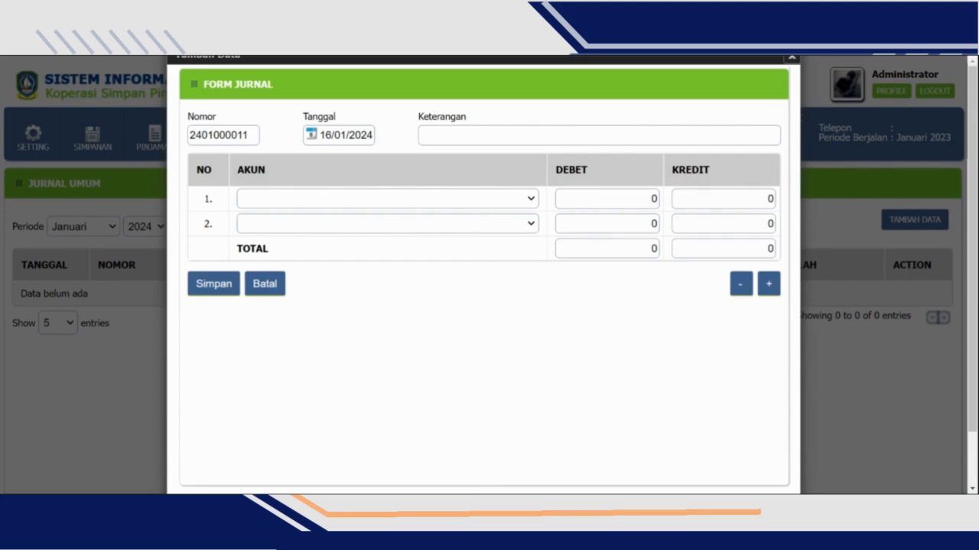
pyautogui.click(454, 205)
pyautogui.click(454, 242)
pyautogui.click(457, 216)
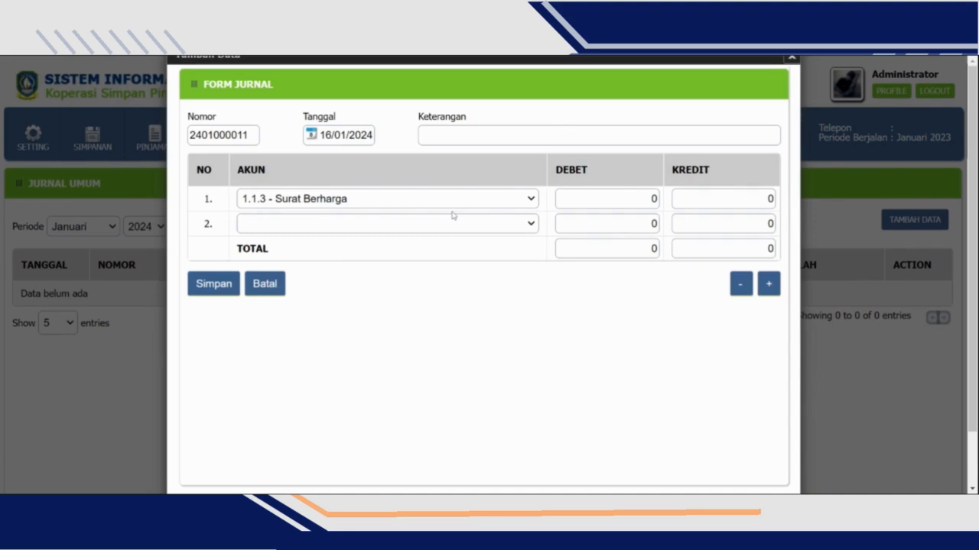
pyautogui.press('End')
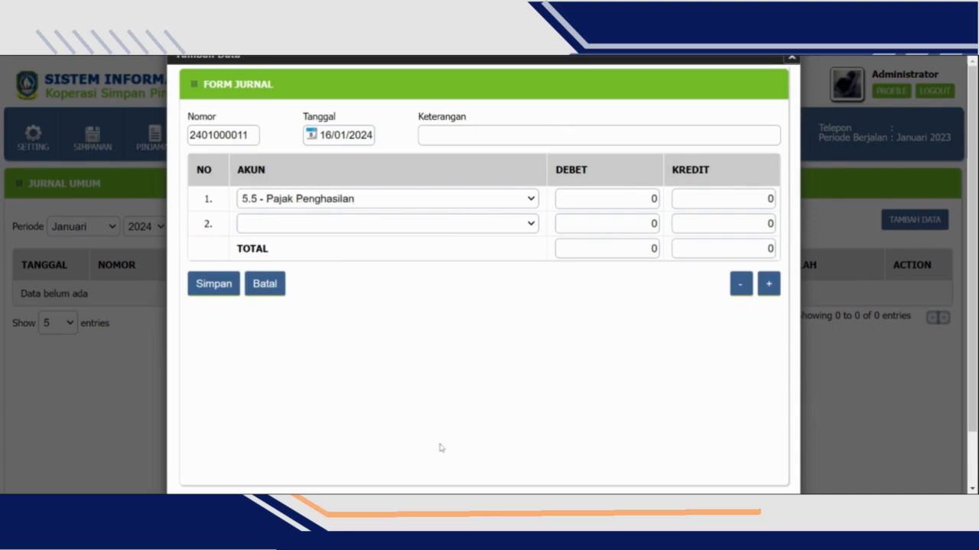
pyautogui.doubleClick(653, 198)
pyautogui.press('Tab')
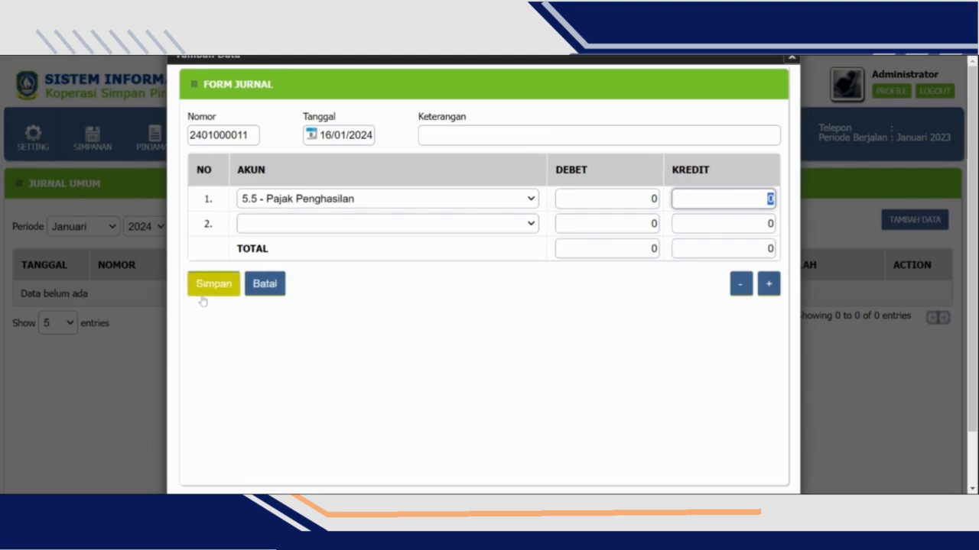
pyautogui.click(256, 297)
# - Mark Januari 2024 for closing in the monthly book closing (Tutup Bulan) without saving
pyautogui.scroll(-1, 160, 290)
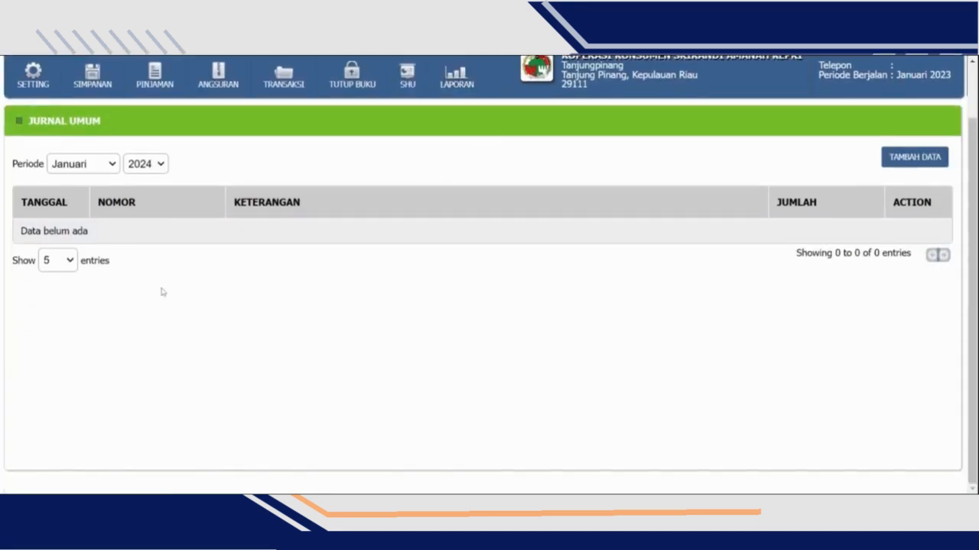
pyautogui.scroll(1, 186, 283)
pyautogui.click(352, 143)
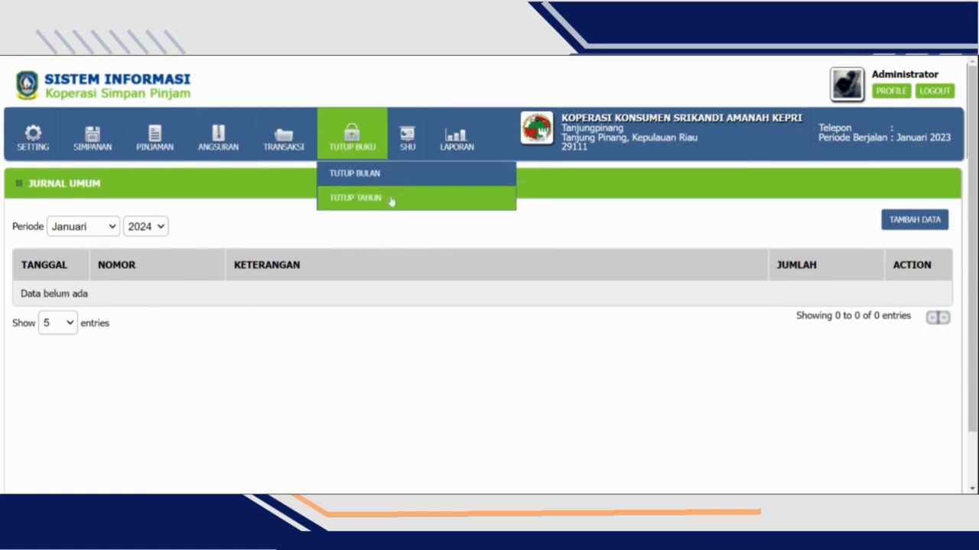
pyautogui.click(354, 172)
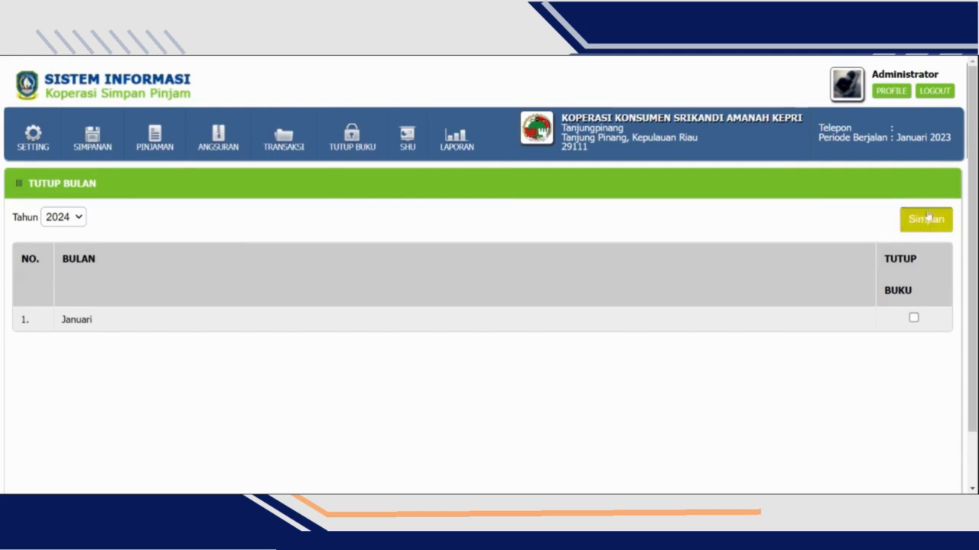
pyautogui.click(913, 318)
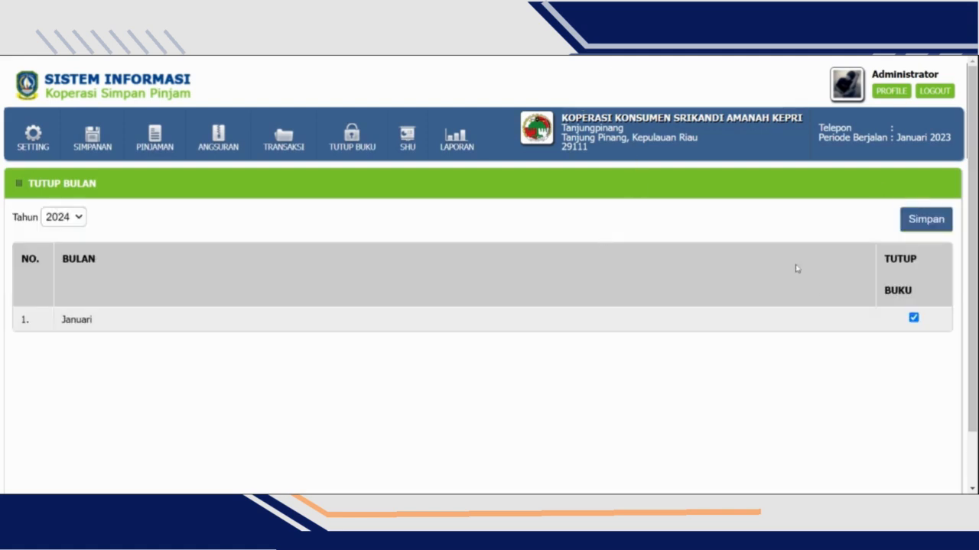
# - View the yearly book closing (Tutup Tahun) and review the income types counted in the SHU (Setting Pendapatan untuk SHU)
pyautogui.moveTo(385, 147)
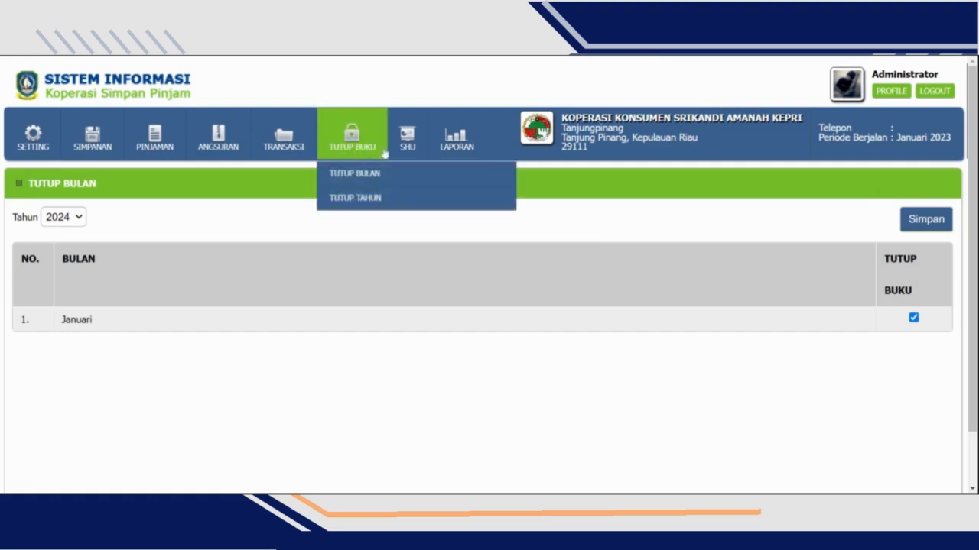
pyautogui.click(365, 197)
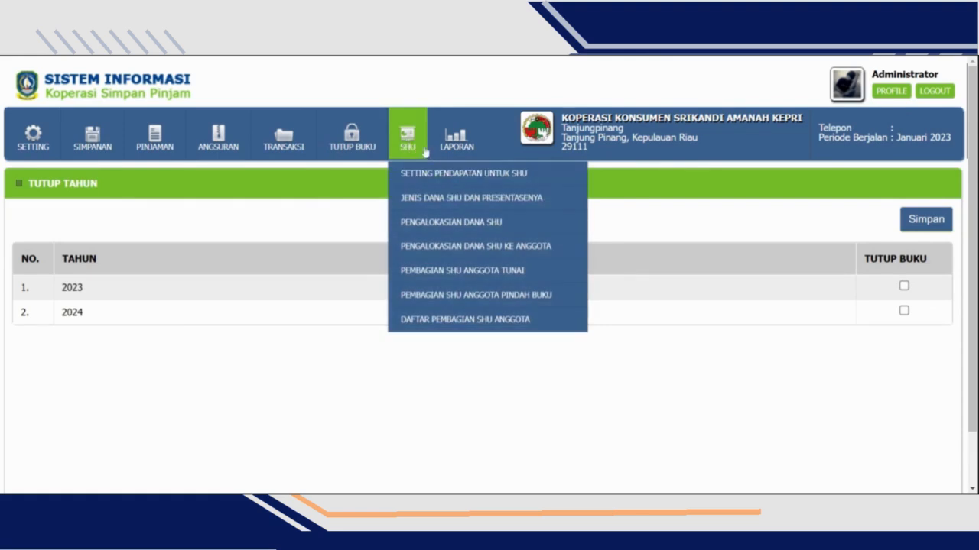
pyautogui.click(429, 175)
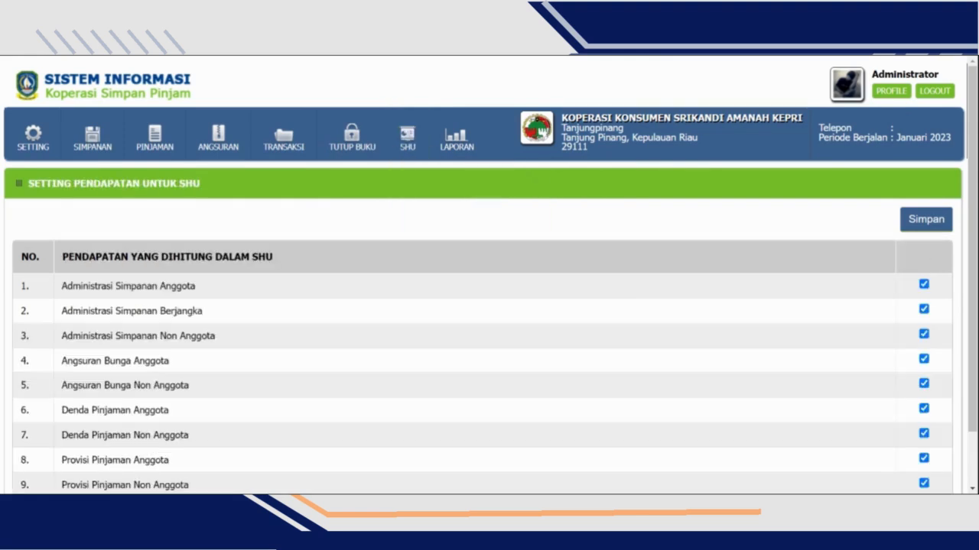
pyautogui.scroll(-2, 398, 238)
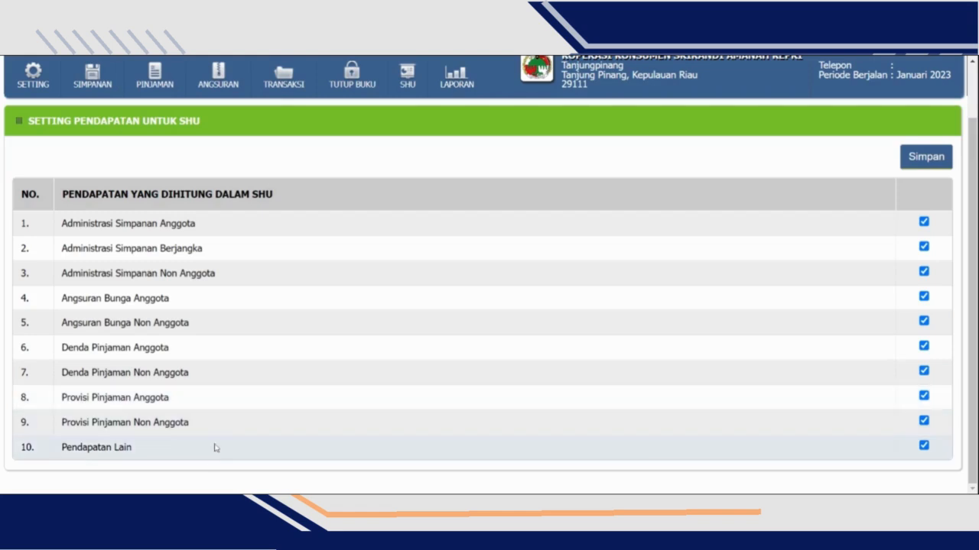
# - View the SHU fund types and percentages, inspect the form for adding a fund, and close it without saving
pyautogui.click(407, 75)
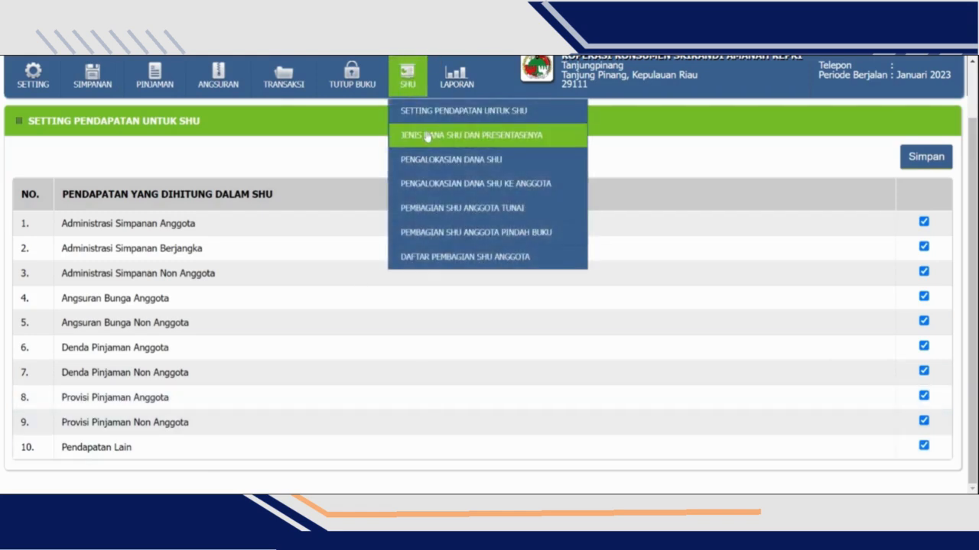
pyautogui.click(499, 139)
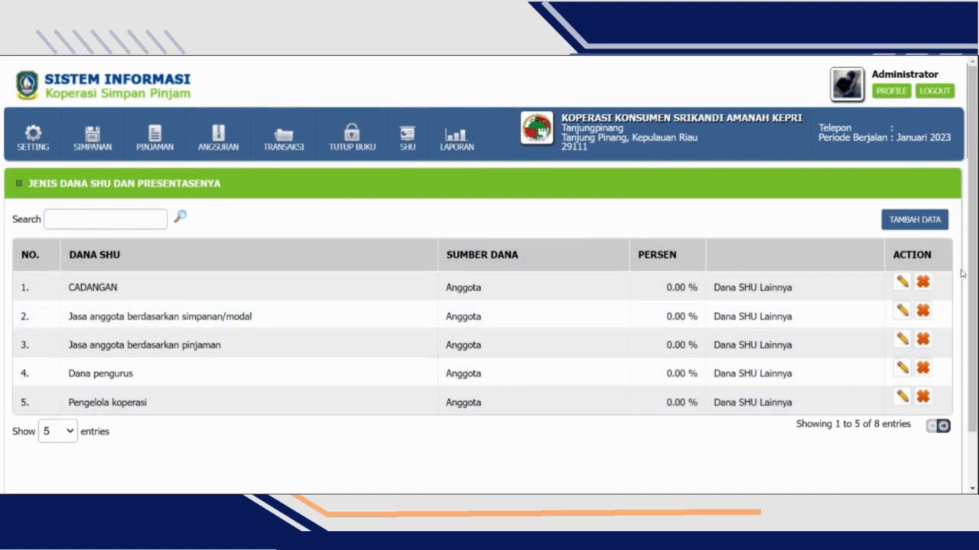
pyautogui.click(936, 221)
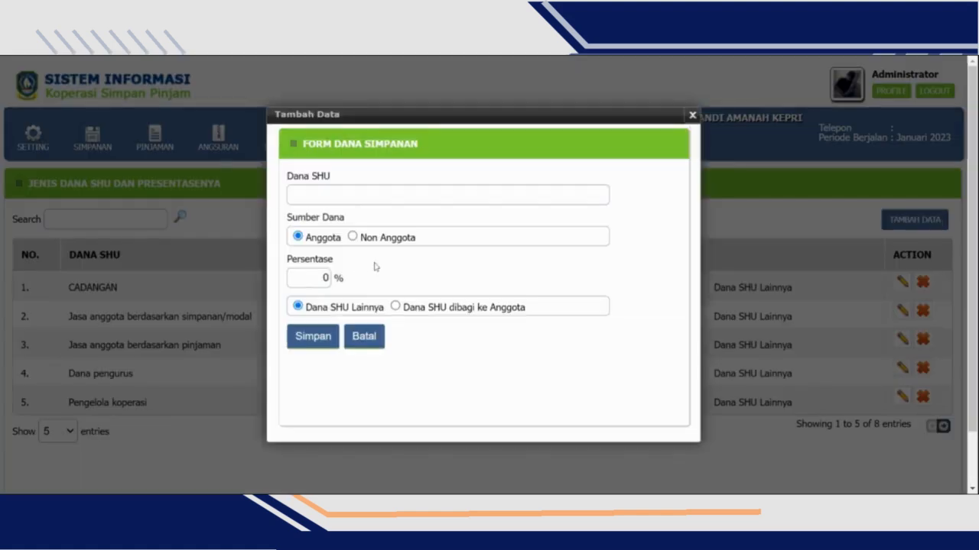
pyautogui.doubleClick(325, 277)
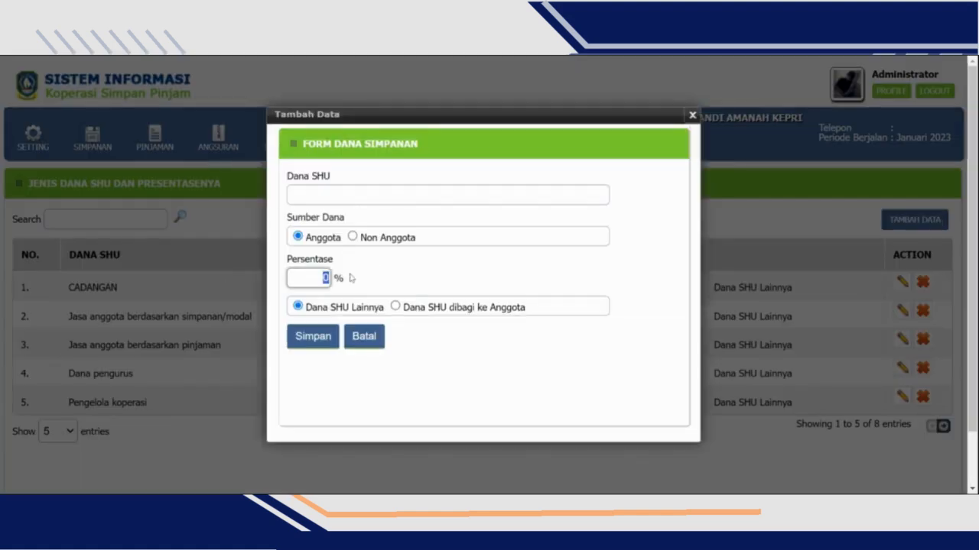
pyautogui.click(697, 119)
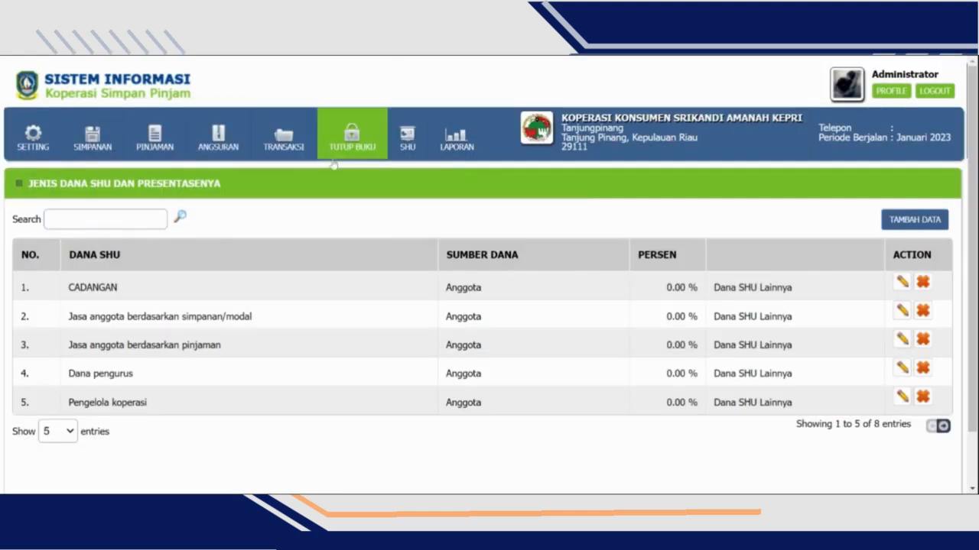
# - Bring up the member selection list for cash SHU distribution (Pembagian SHU Anggota Tunai) from the monthly closing page
pyautogui.click(355, 142)
pyautogui.moveTo(407, 139)
pyautogui.click(493, 274)
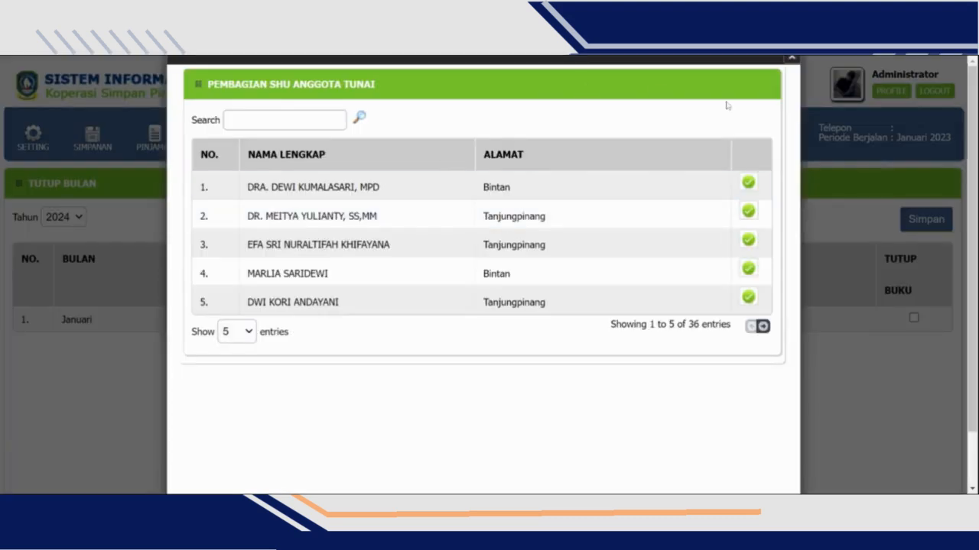
pyautogui.click(788, 68)
pyautogui.moveTo(408, 136)
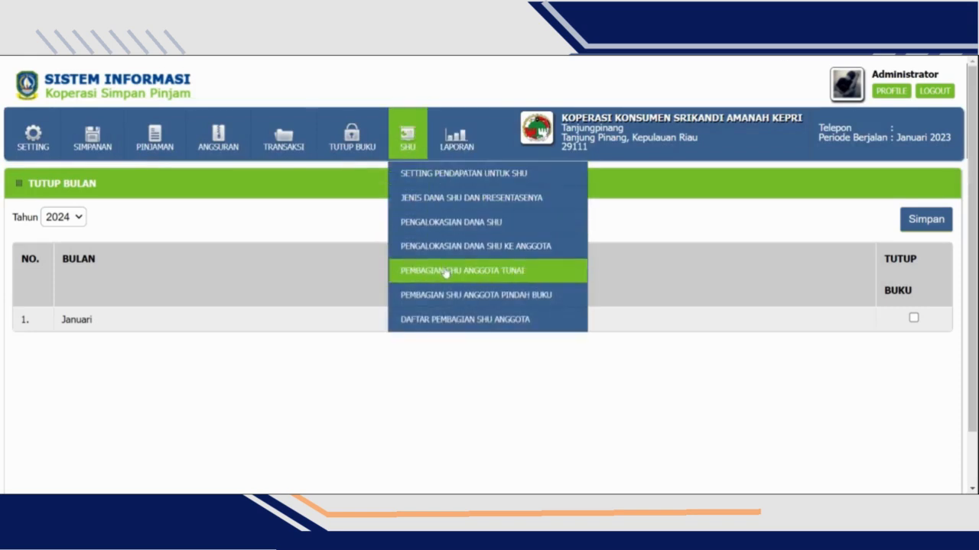
pyautogui.click(446, 271)
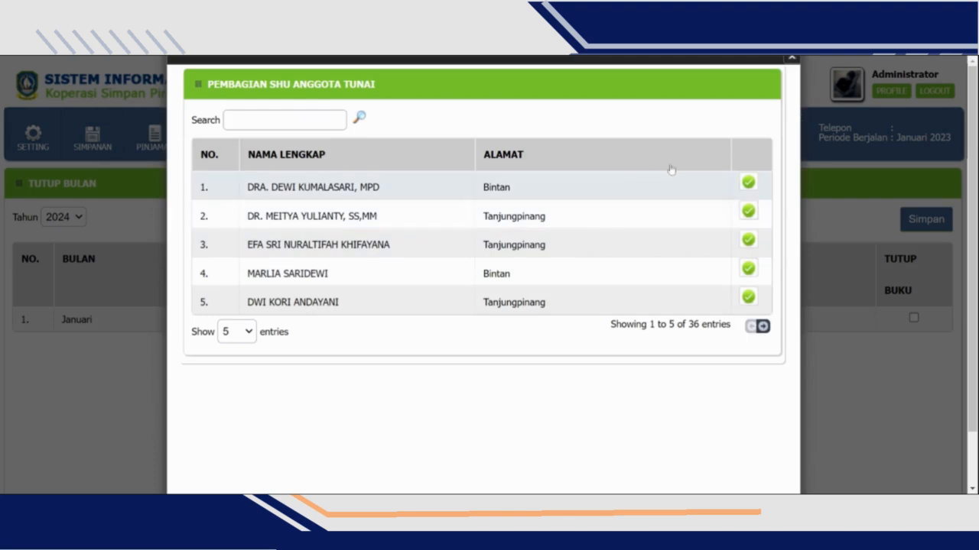
# - Choose the first listed member for cash SHU distribution and look over the payout form without saving
pyautogui.click(747, 184)
pyautogui.moveTo(460, 236); pyautogui.dragTo(555, 217)
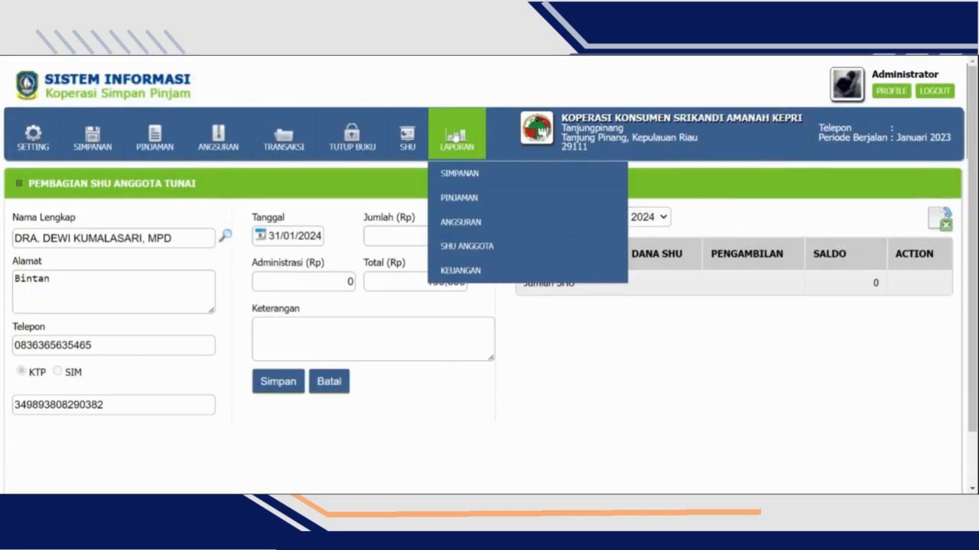
# - Generate the Simpanan Anggota & Non Anggota report for all members and non-members from 31/10/2023 to 16/01/2024
pyautogui.moveTo(476, 177)
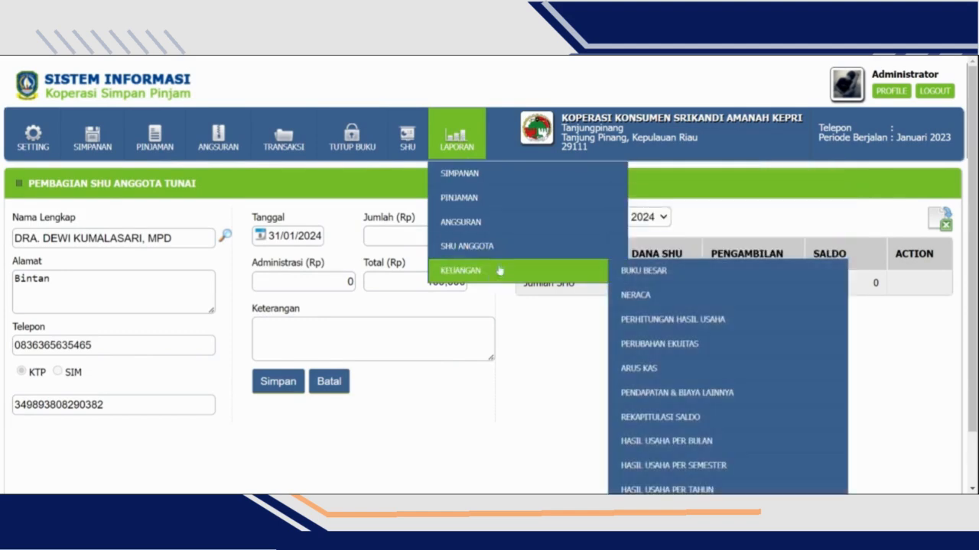
pyautogui.moveTo(527, 171)
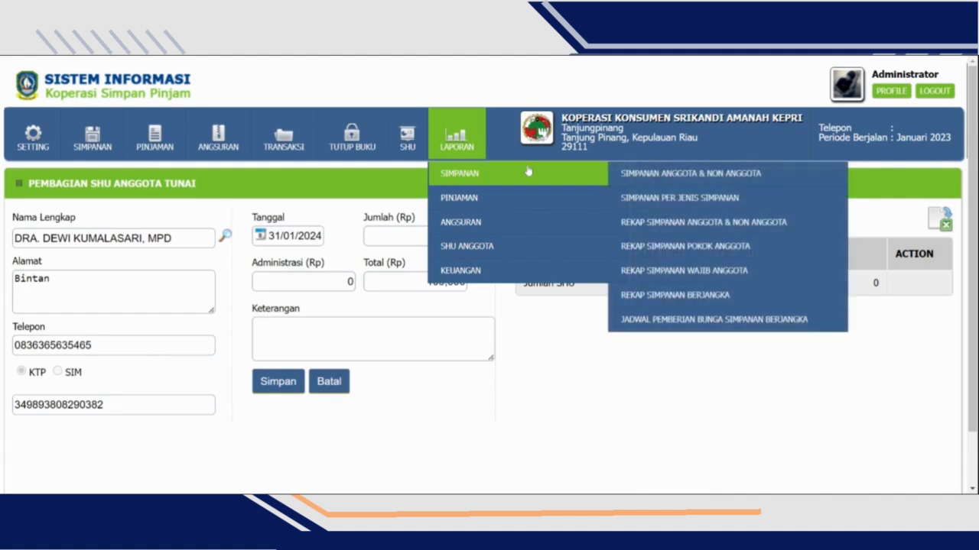
pyautogui.click(657, 175)
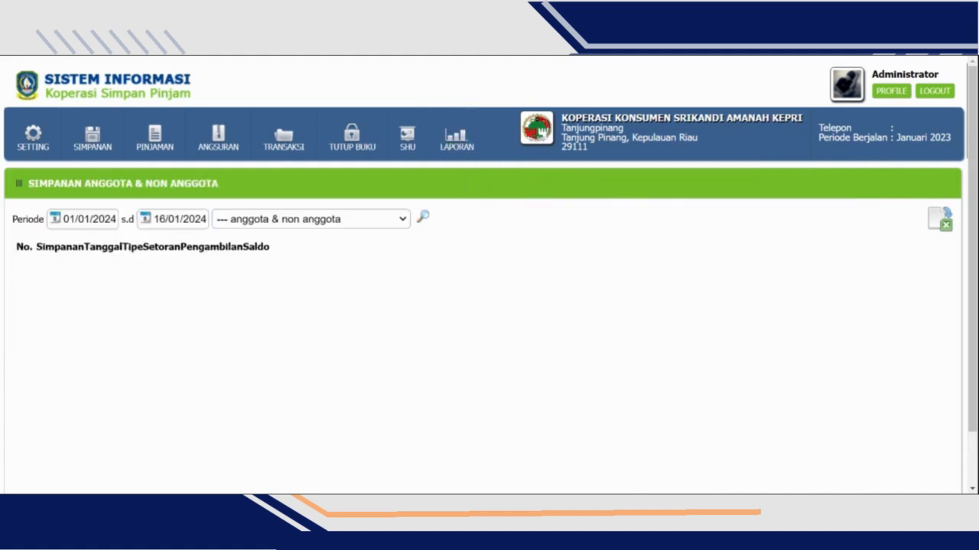
pyautogui.click(87, 222)
pyautogui.click(61, 243)
pyautogui.click(61, 244)
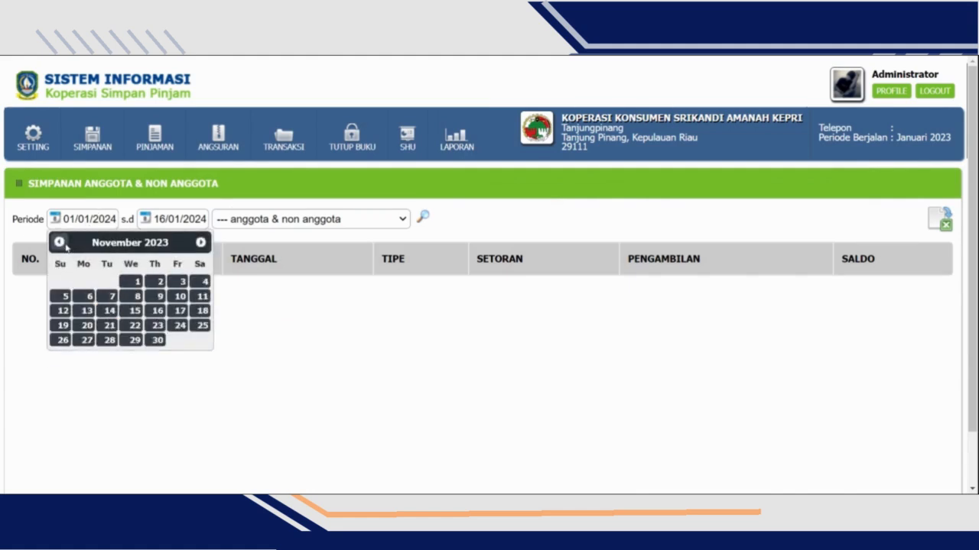
pyautogui.click(60, 243)
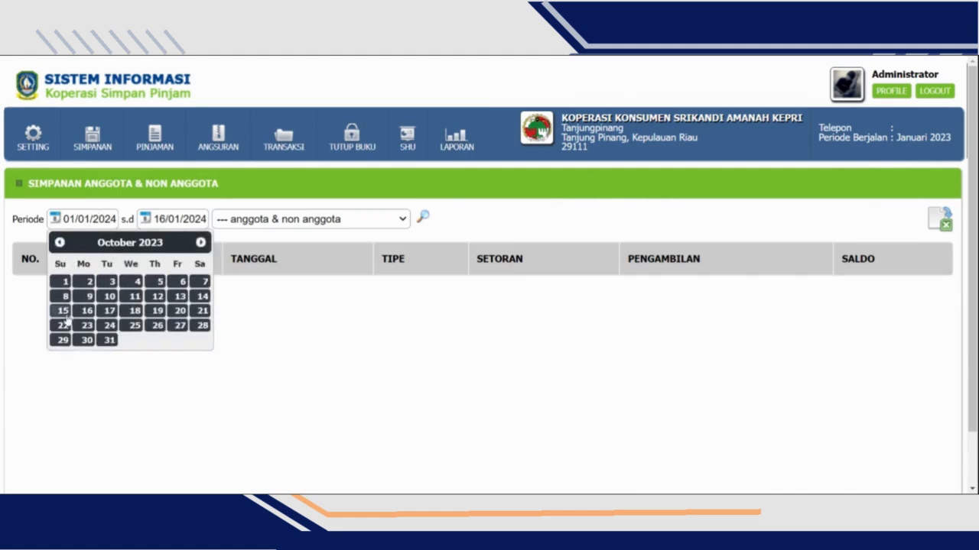
pyautogui.click(110, 341)
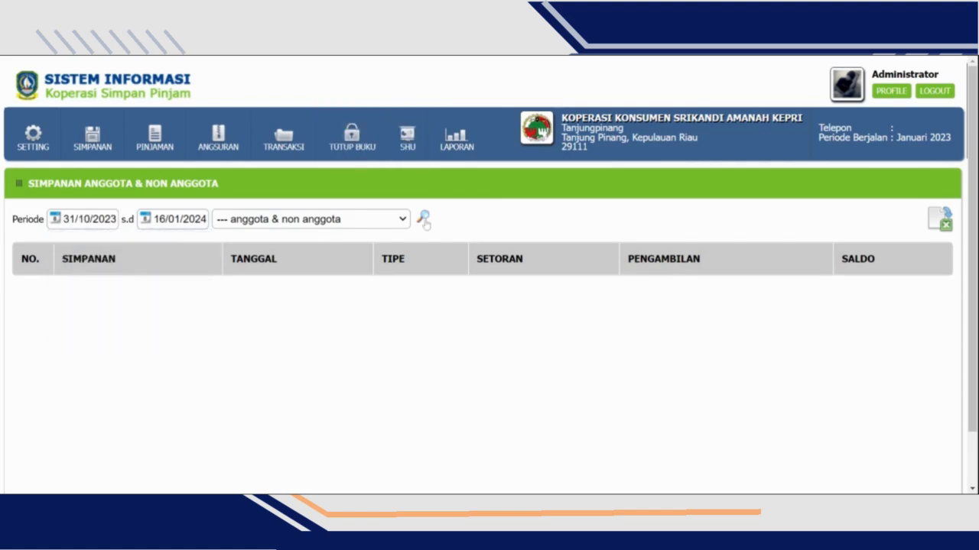
pyautogui.click(423, 217)
# - Examine the savings report's entries per member, including the savings account codes, deposit dates, deposits and balances
pyautogui.scroll(-2, 702, 294)
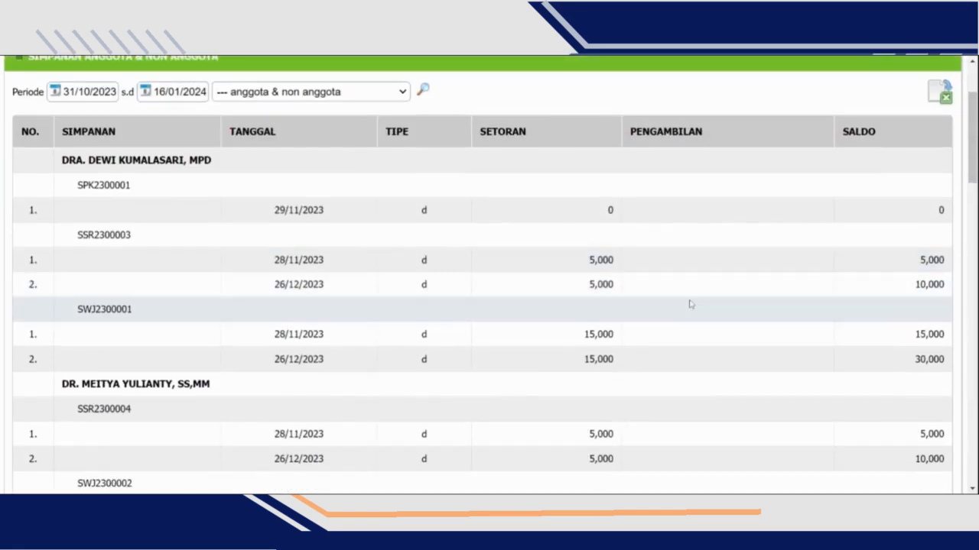
pyautogui.scroll(-5, 684, 305)
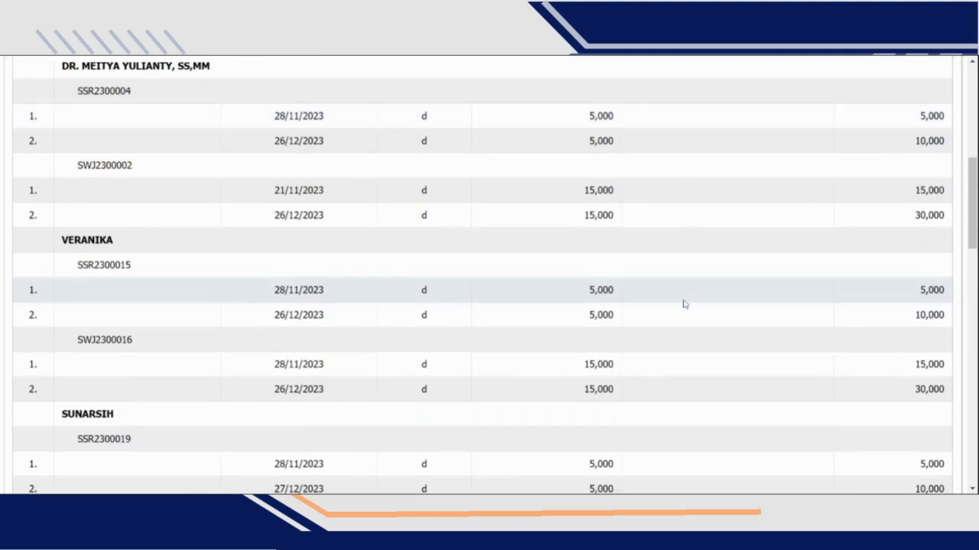
pyautogui.scroll(-6, 684, 304)
pyautogui.scroll(-2, 684, 304)
pyautogui.scroll(2, 665, 304)
pyautogui.scroll(2, 423, 254)
pyautogui.scroll(8, 425, 250)
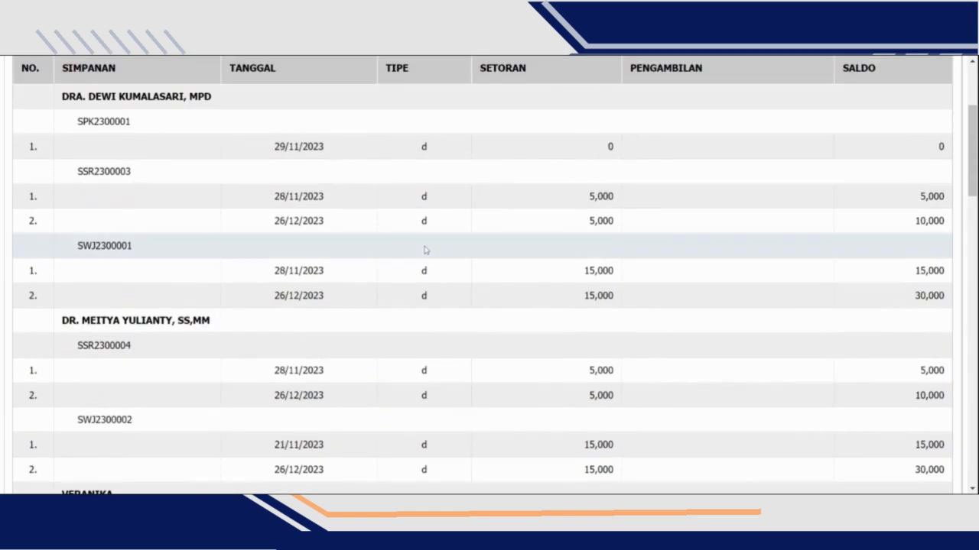
pyautogui.scroll(2, 219, 278)
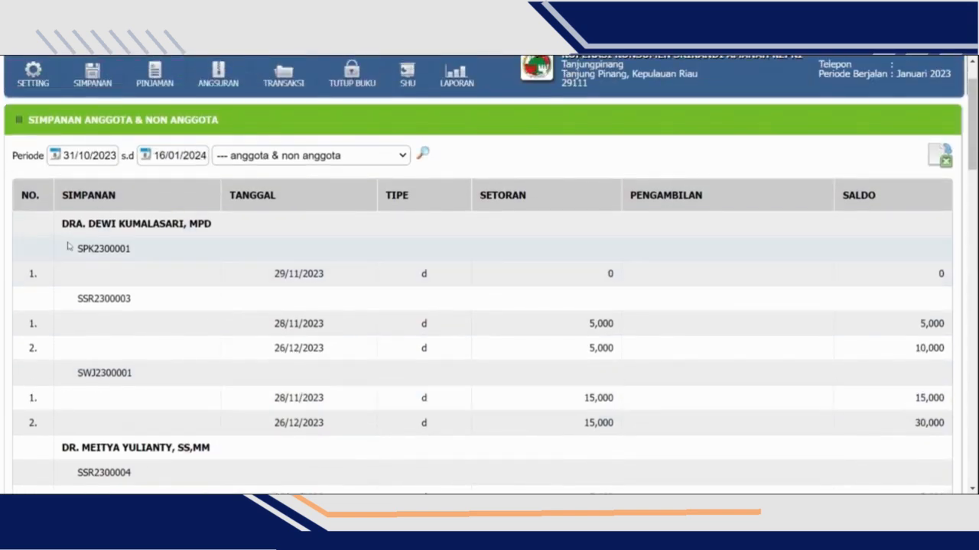
pyautogui.moveTo(78, 249); pyautogui.dragTo(109, 250)
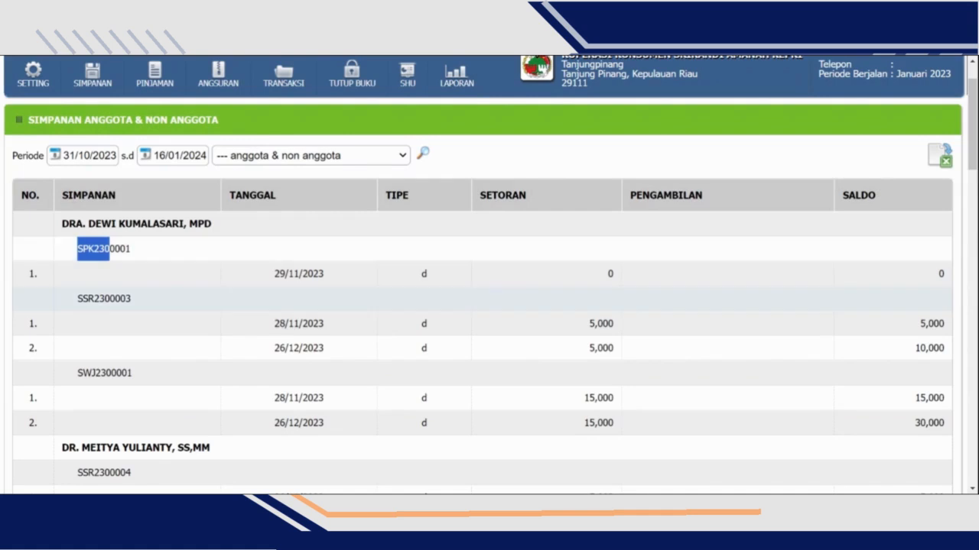
pyautogui.moveTo(82, 298); pyautogui.dragTo(151, 309)
pyautogui.scroll(-1, 68, 312)
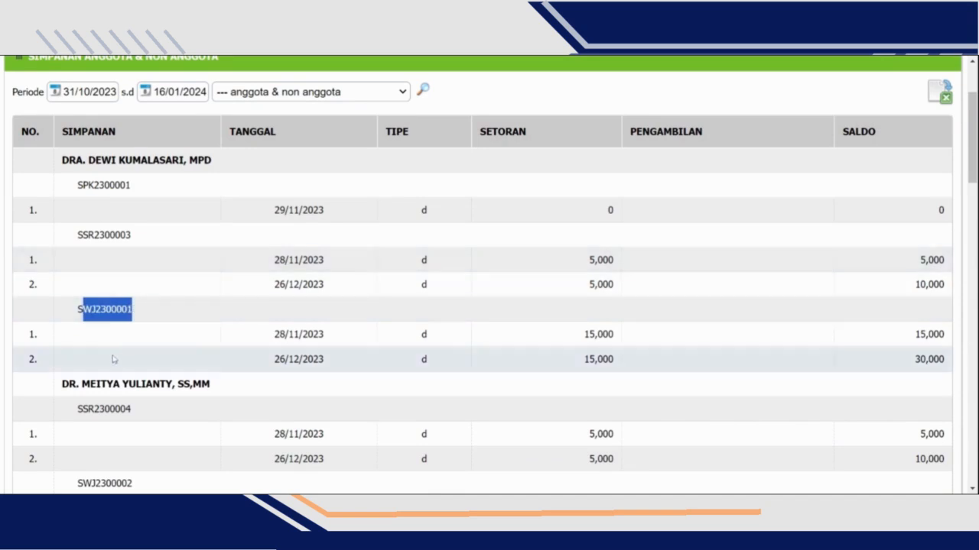
pyautogui.click(744, 290)
# - Set the savings report's member filter to the first listed member and look over the report rows
pyautogui.scroll(2, 744, 290)
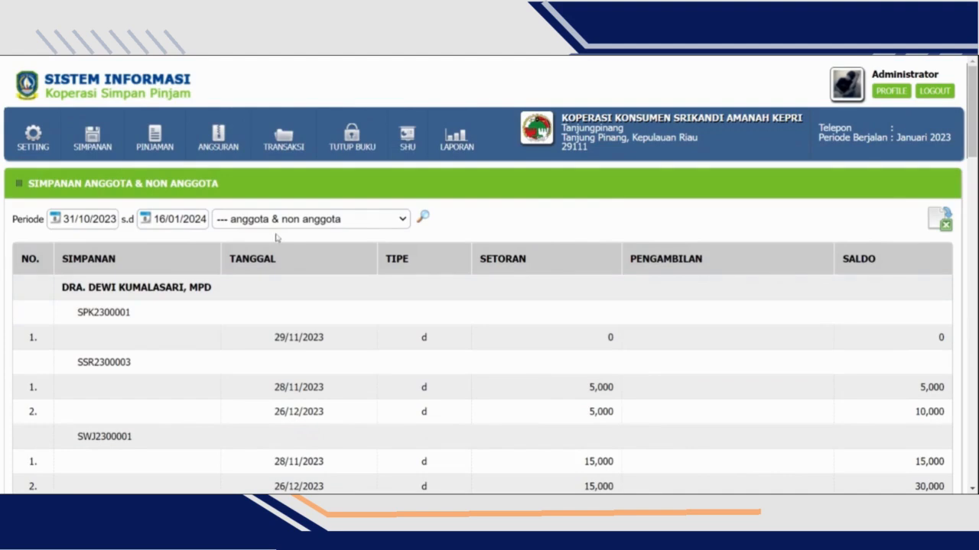
pyautogui.scroll(-6, 311, 314)
pyautogui.scroll(3, 457, 252)
pyautogui.click(337, 309)
pyautogui.scroll(-4, 451, 280)
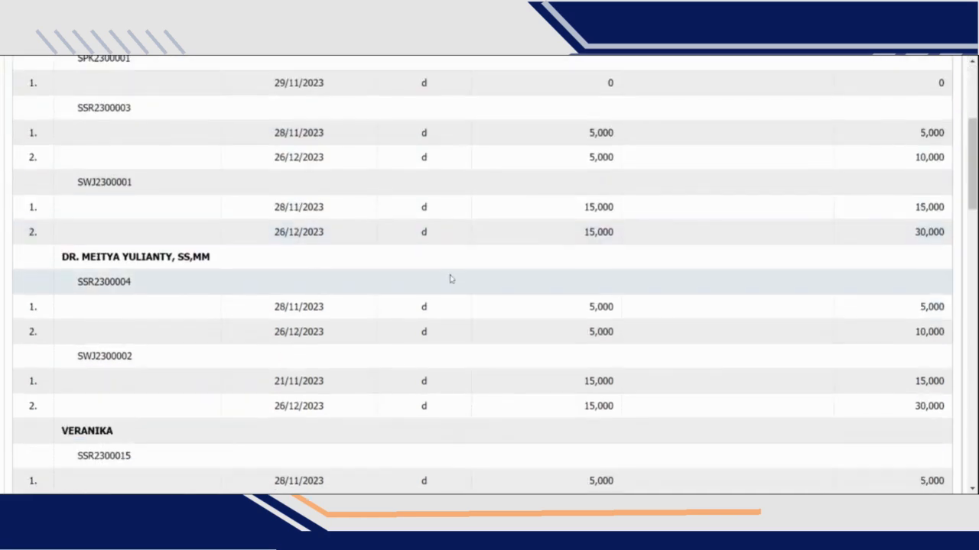
pyautogui.scroll(2, 451, 281)
pyautogui.scroll(2, 451, 280)
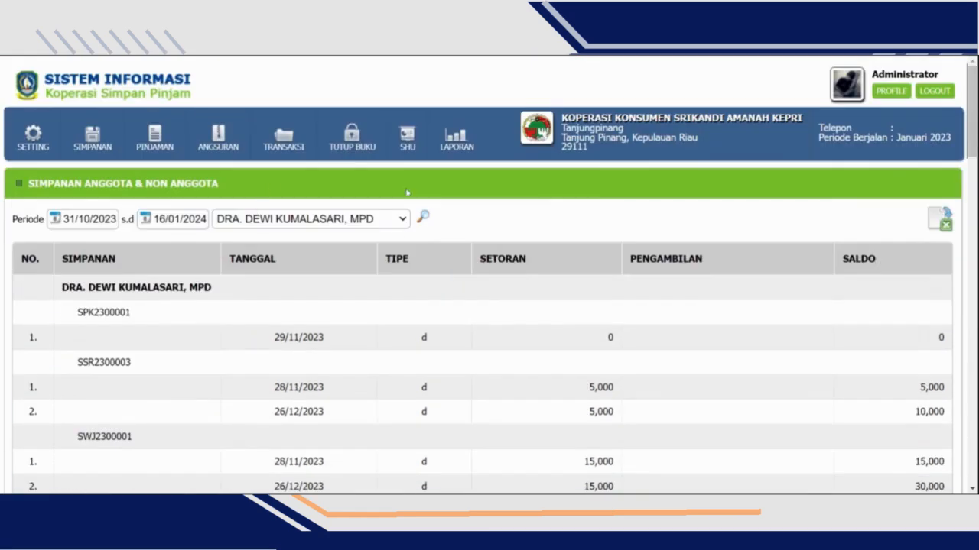
pyautogui.scroll(-1, 474, 214)
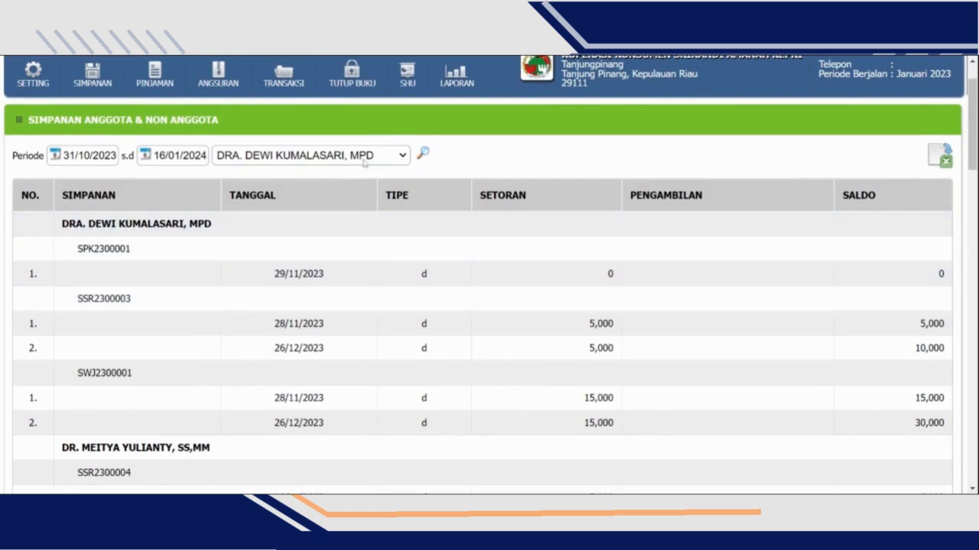
# - Bring up the loan report for members and non-members (Pinjaman Anggota & Non Anggota)
pyautogui.click(457, 77)
pyautogui.moveTo(501, 133)
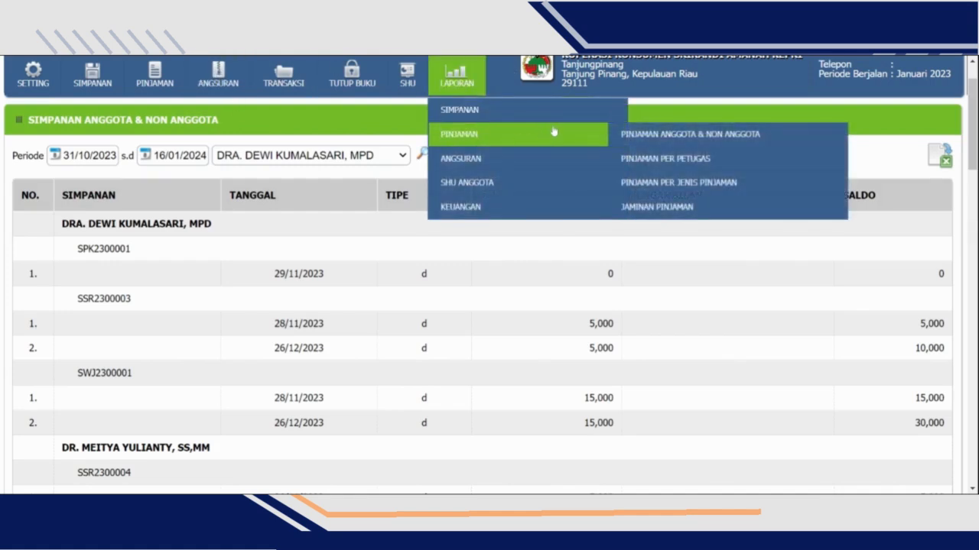
pyautogui.click(625, 136)
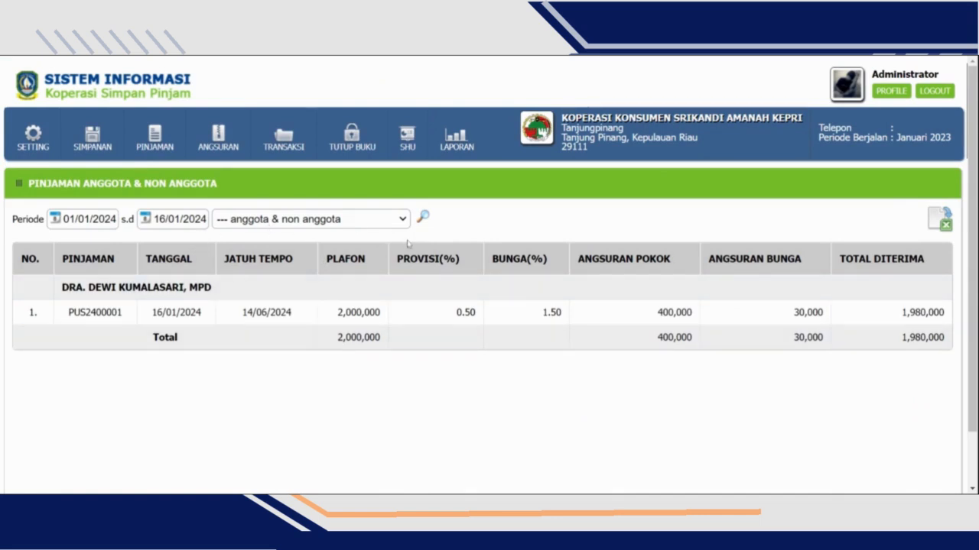
# - Bring up the installment report (Angsuran Anggota & Non Anggota) and review its principal, interest and penalty entries
pyautogui.moveTo(457, 136)
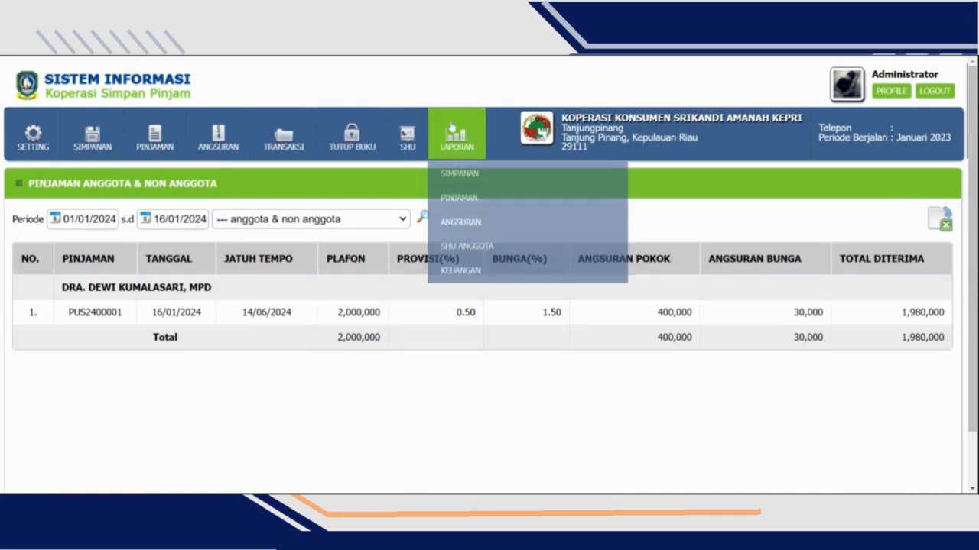
pyautogui.moveTo(505, 199)
pyautogui.moveTo(520, 223)
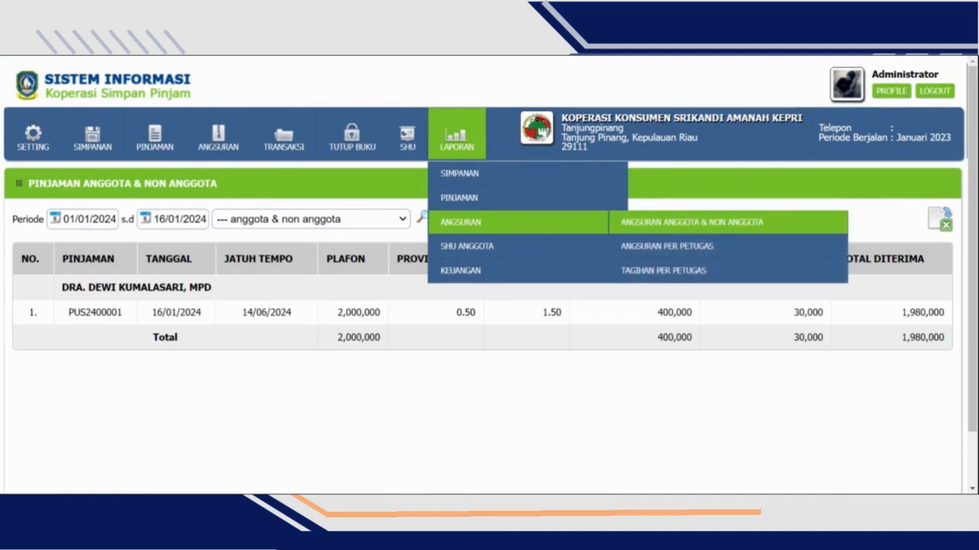
pyautogui.click(691, 222)
pyautogui.scroll(-2, 315, 363)
pyautogui.scroll(2, 328, 350)
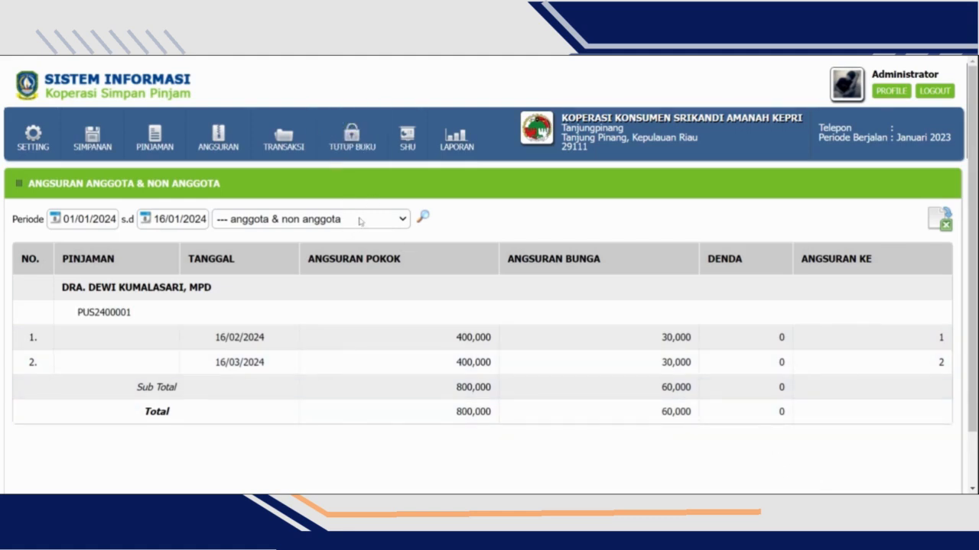
# - View the report of SHU already collected by members (SHU Anggota yang Sudah Diambil) for 2024
pyautogui.moveTo(456, 138)
pyautogui.moveTo(489, 222)
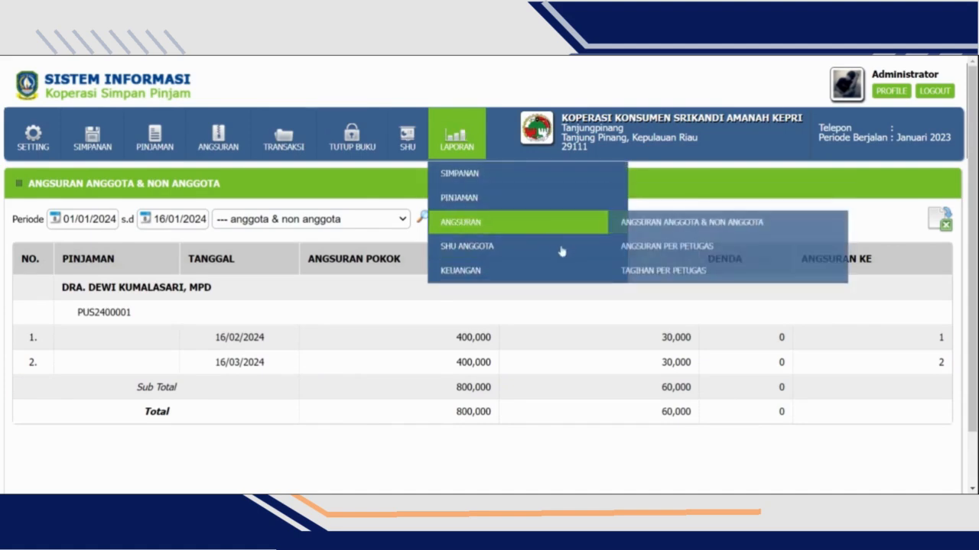
pyautogui.moveTo(587, 247)
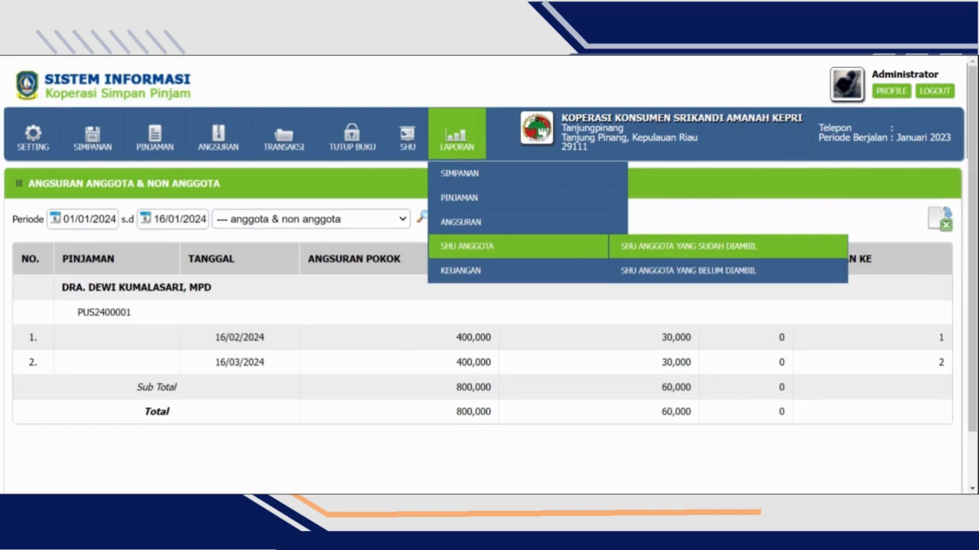
pyautogui.click(627, 245)
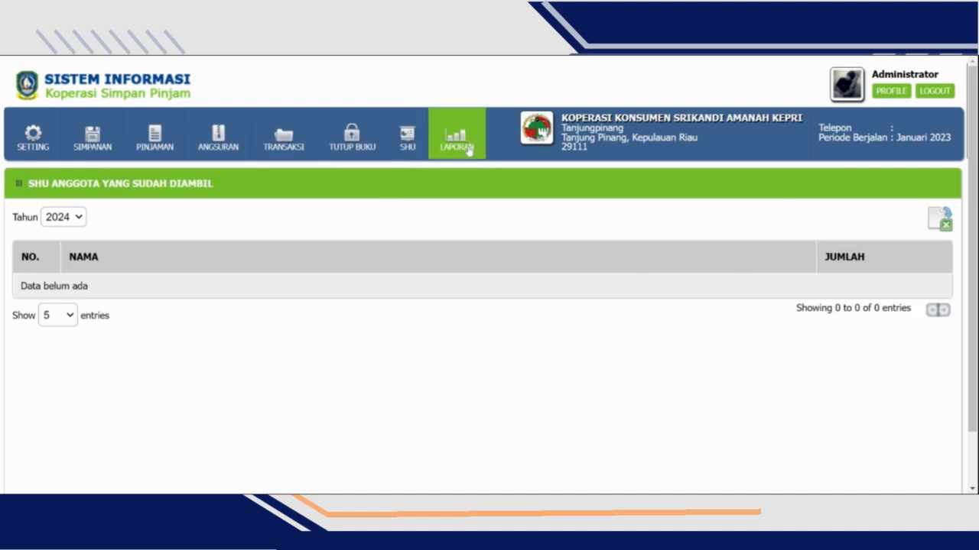
pyautogui.moveTo(500, 270)
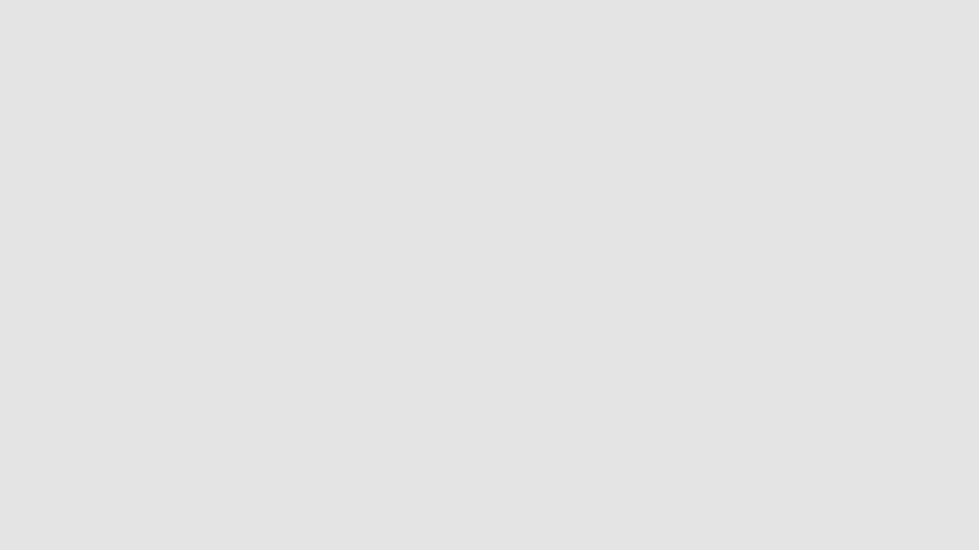